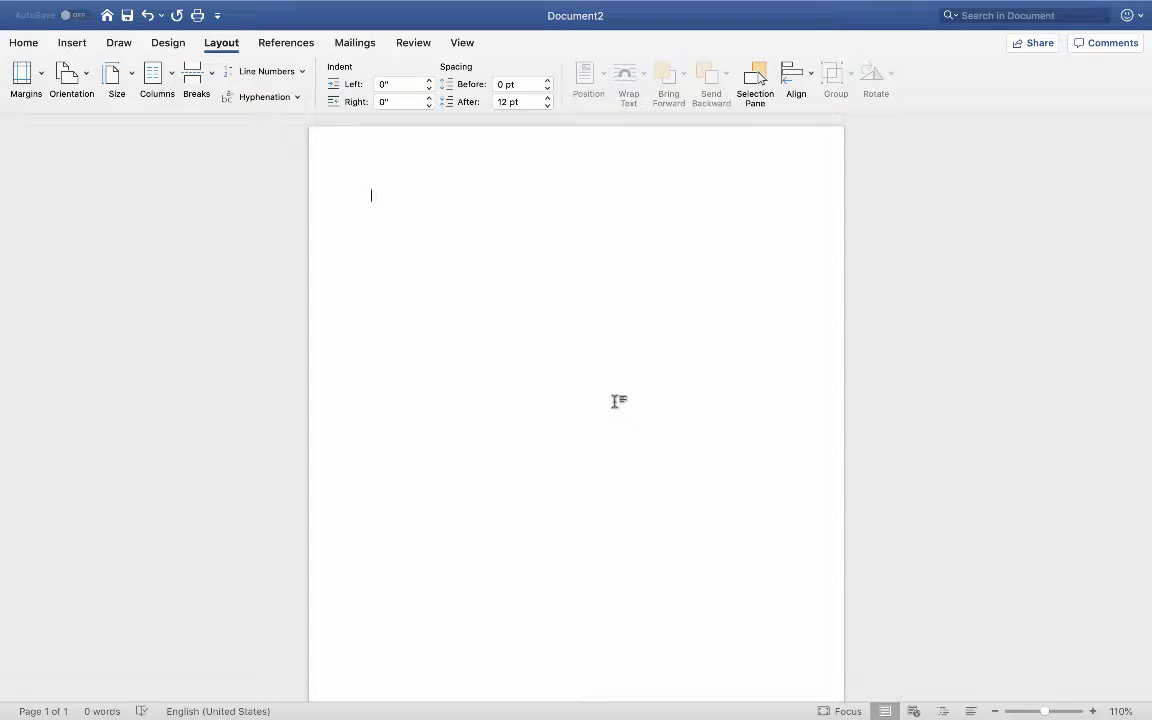
{"action": "type", "text": "Apple"}
{"action": "key", "text": "Return"}
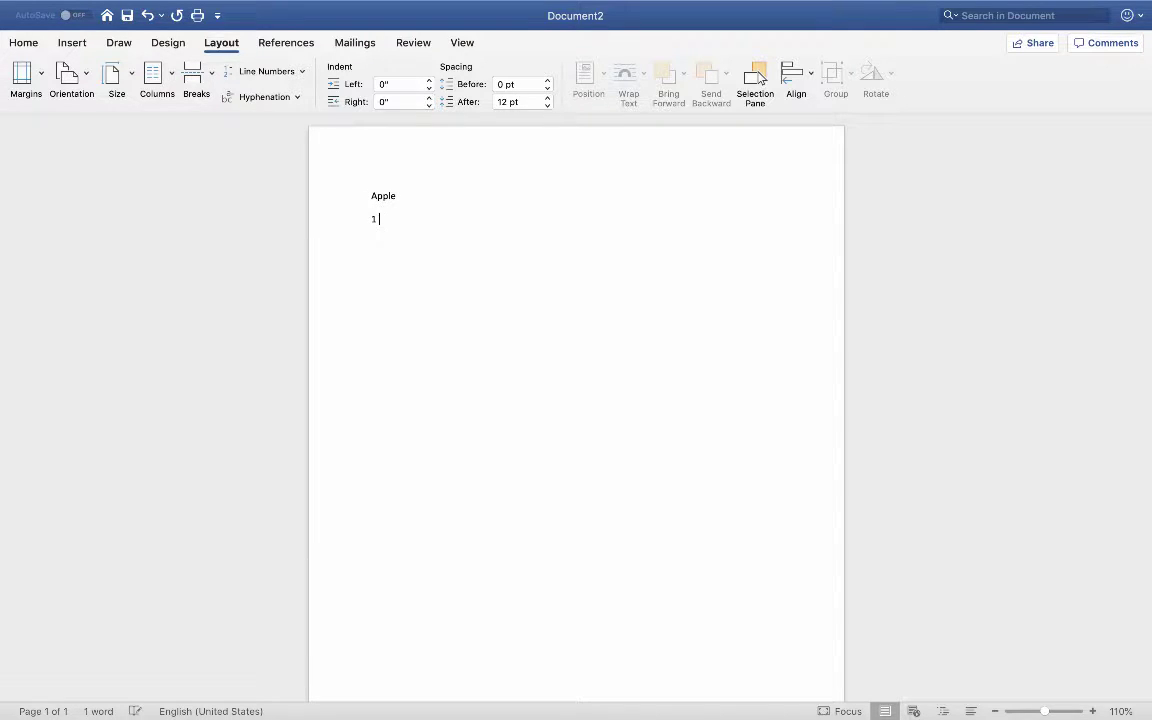
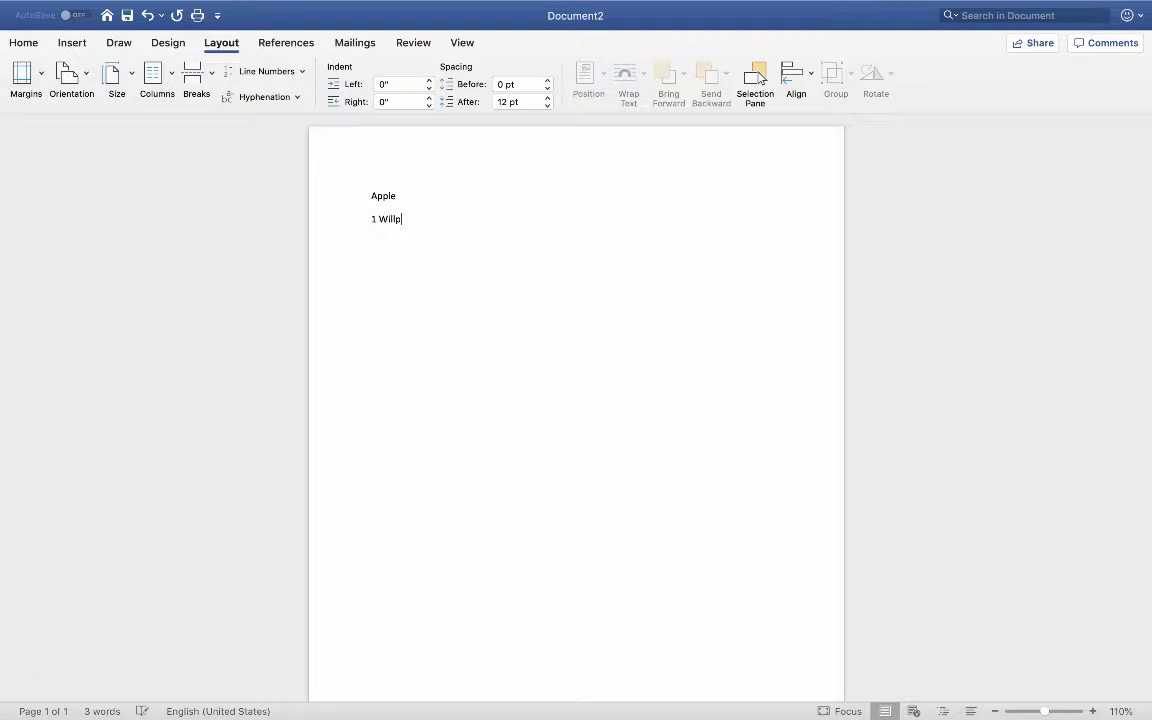
{"action": "type", "text": "Way"}
Step: Add Houston, TX 77070 as the third address line, then the date 10/15/19 below
{"action": "key", "text": "Return"}
{"action": "type", "text": "John"}
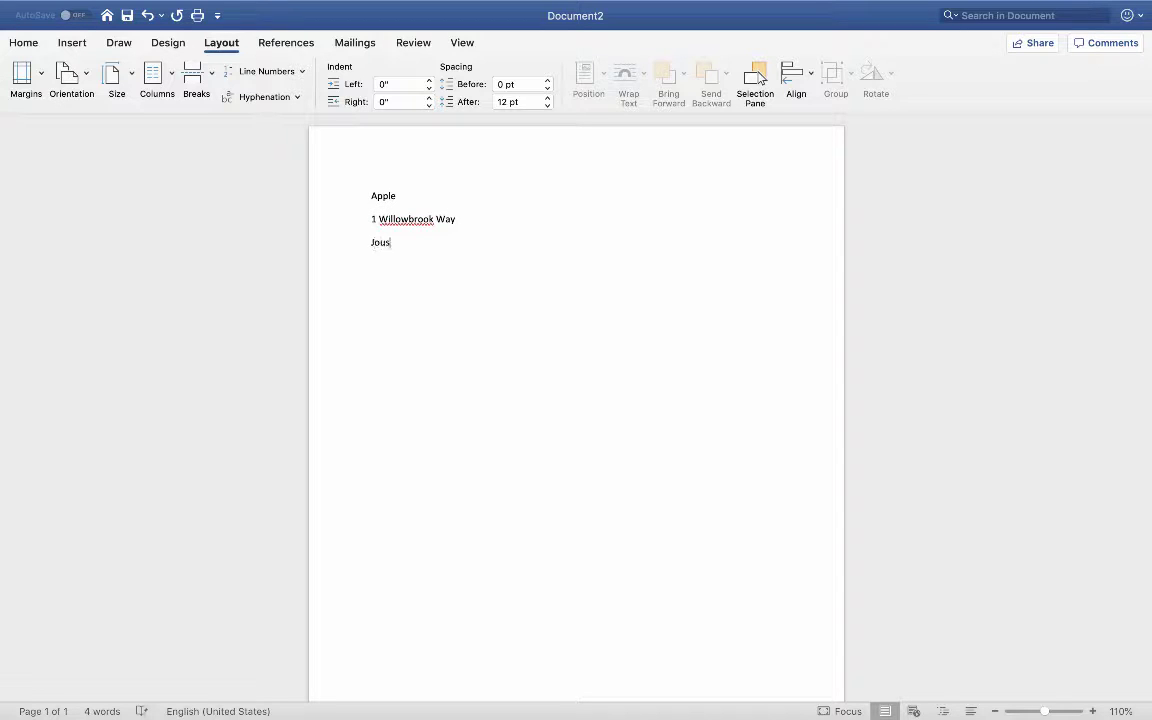
{"action": "key", "text": "BackSpace"}
{"action": "key", "text": "BackSpace"}
{"action": "key", "text": "BackSpace"}
{"action": "key", "text": "BackSpace"}
{"action": "type", "text": "Houston. T"}
{"action": "key", "text": "BackSpace"}
{"action": "key", "text": "BackSpace"}
{"action": "key", "text": "BackSpace"}
{"action": "type", "text": ", TC"}
{"action": "key", "text": "BackSpace"}
{"action": "type", "text": "X 77070"}
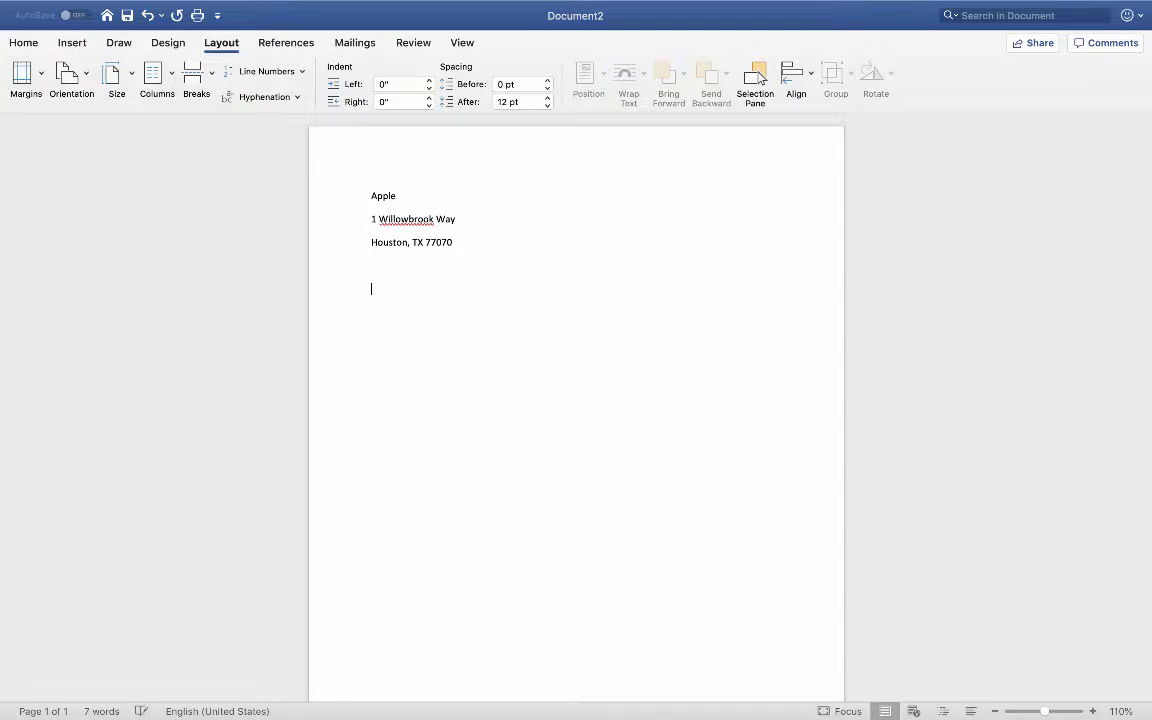
{"action": "key", "text": "Return"}
{"action": "key", "text": "Return"}
{"action": "type", "text": "10/15/19"}
Step: Reduce Spacing After on the three address lines to 0 pt
{"action": "left_click_drag", "start_coordinate": [462, 244], "coordinate": [372, 193]}
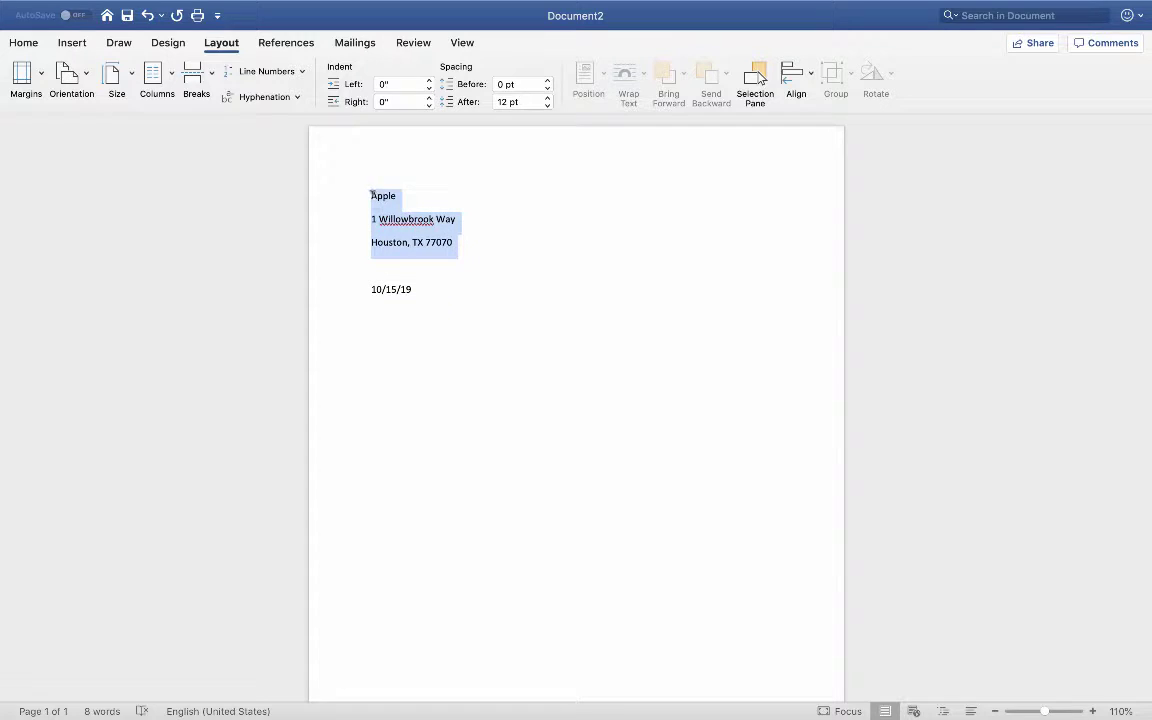
{"action": "left_click", "coordinate": [548, 106]}
{"action": "left_click", "coordinate": [548, 106]}
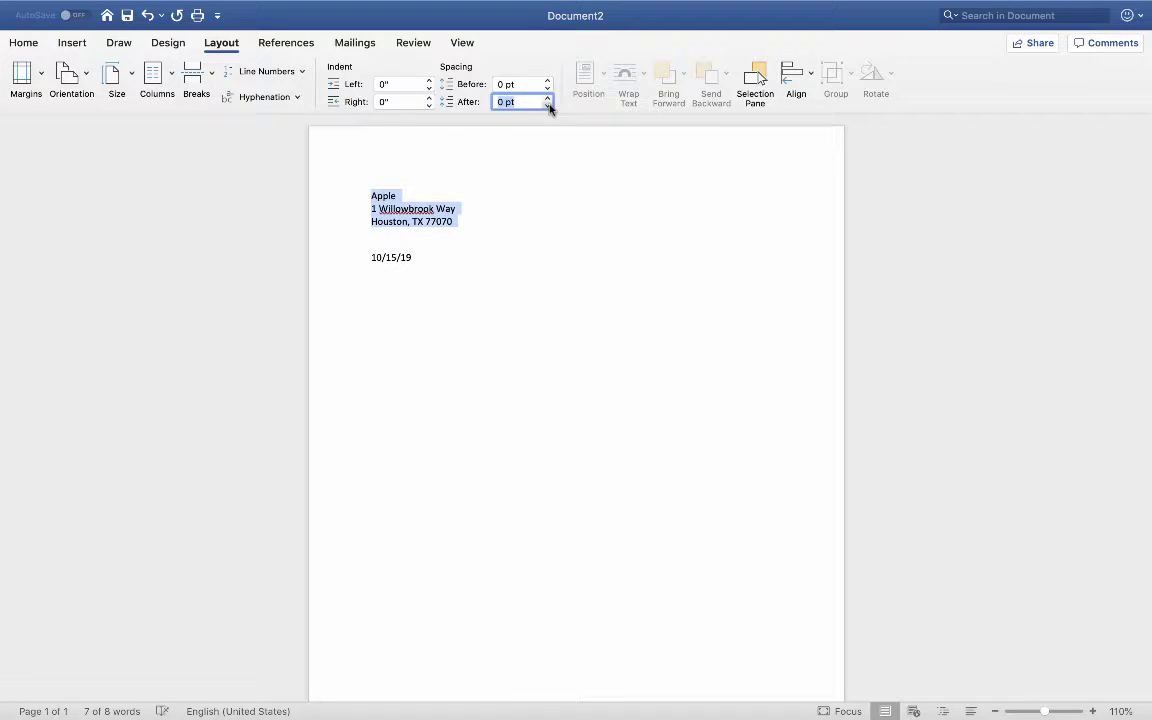
Step: Add a new paragraph below the date and return the cursor to the date's end
{"action": "left_click", "coordinate": [481, 260]}
{"action": "key", "text": "Return"}
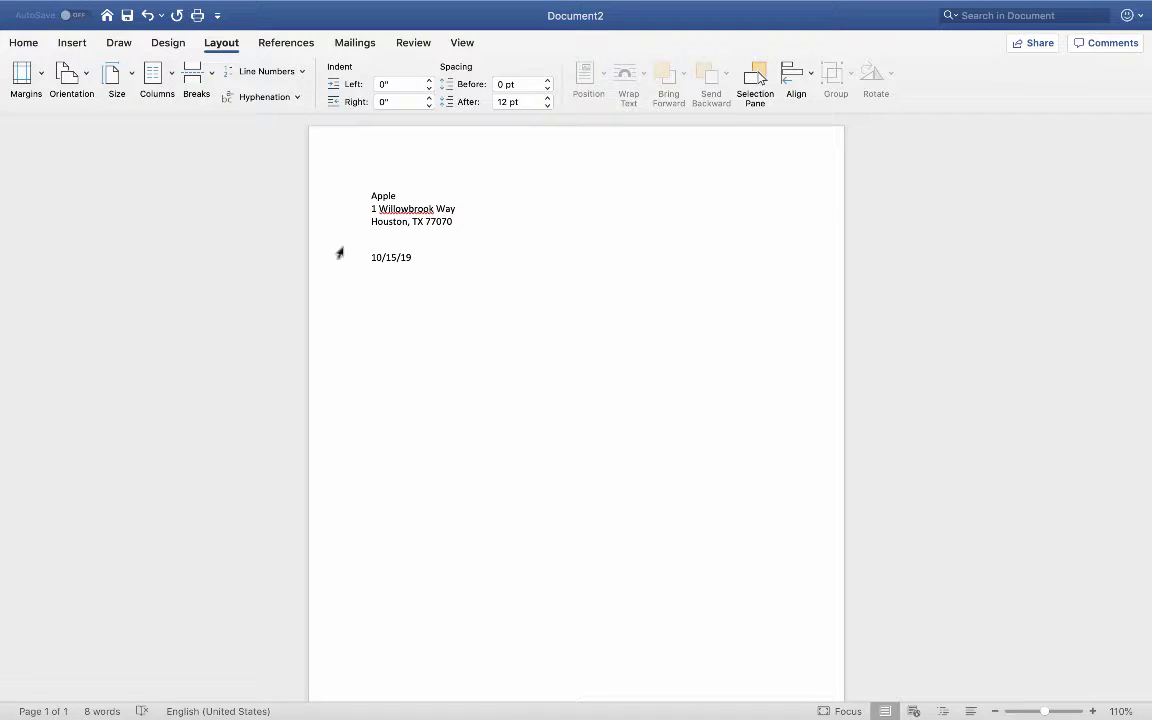
{"action": "left_click", "coordinate": [369, 256]}
{"action": "left_click", "coordinate": [428, 259]}
{"action": "type", "text": "To Who"}
{"action": "key", "text": "Return"}
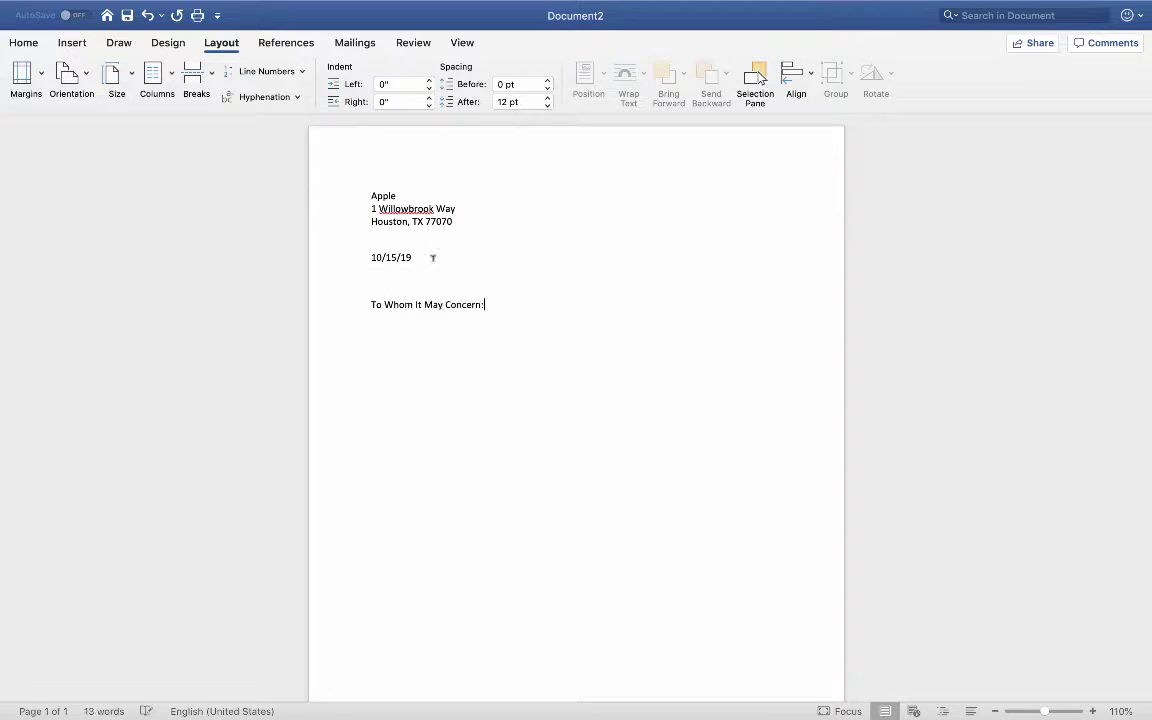
{"action": "key", "text": "Return"}
{"action": "key", "text": "Return"}
{"action": "key", "text": "BackSpace"}
{"action": "key", "text": "BackSpace"}
{"action": "key", "text": "BackSpace"}
{"action": "key", "text": "BackSpace"}
{"action": "key", "text": "BackSpace"}
{"action": "key", "text": "BackSpace"}
{"action": "key", "text": "BackSpace"}
{"action": "key", "text": "BackSpace"}
{"action": "key", "text": "BackSpace"}
{"action": "key", "text": "BackSpace"}
{"action": "key", "text": "BackSpace"}
{"action": "key", "text": "BackSpace"}
{"action": "key", "text": "BackSpace"}
{"action": "key", "text": "BackSpace"}
{"action": "key", "text": "BackSpace"}
{"action": "key", "text": "BackSpace"}
{"action": "key", "text": "BackSpace"}
{"action": "key", "text": "BackSpace"}
{"action": "key", "text": "BackSpace"}
{"action": "key", "text": "BackSpace"}
{"action": "key", "text": "BackSpace"}
{"action": "key", "text": "BackSpace"}
{"action": "key", "text": "BackSpace"}
{"action": "key", "text": "BackSpace"}
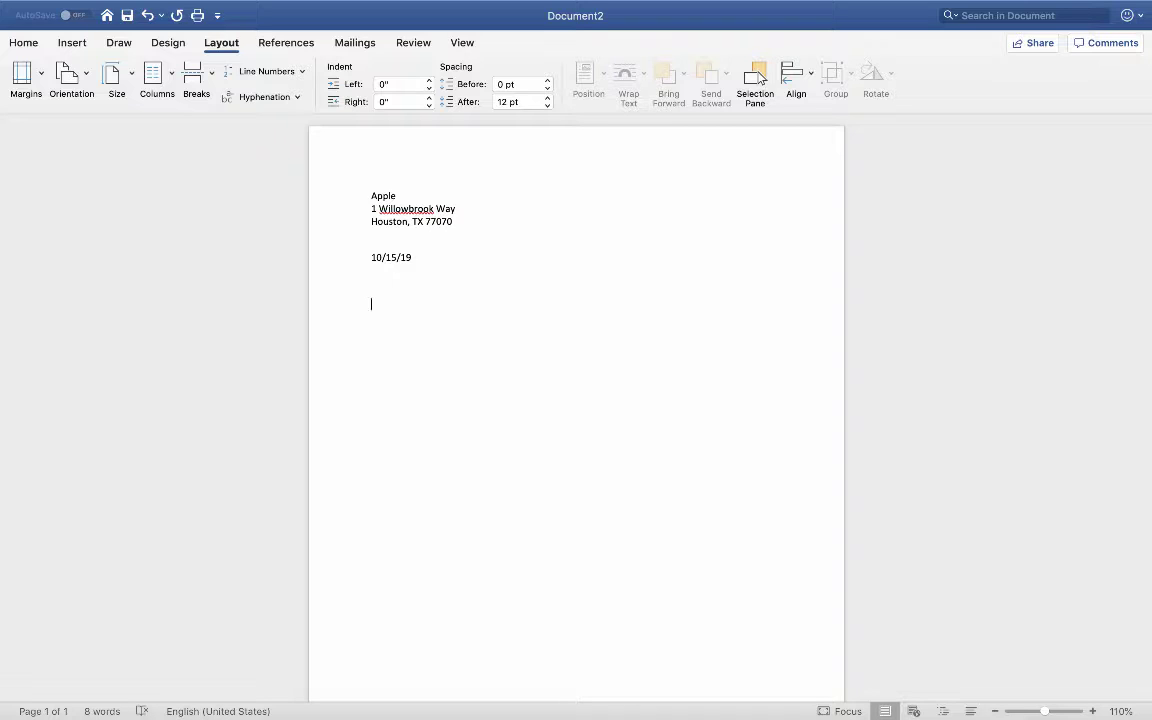
{"action": "type", "text": "Dear Sir or Madam:"}
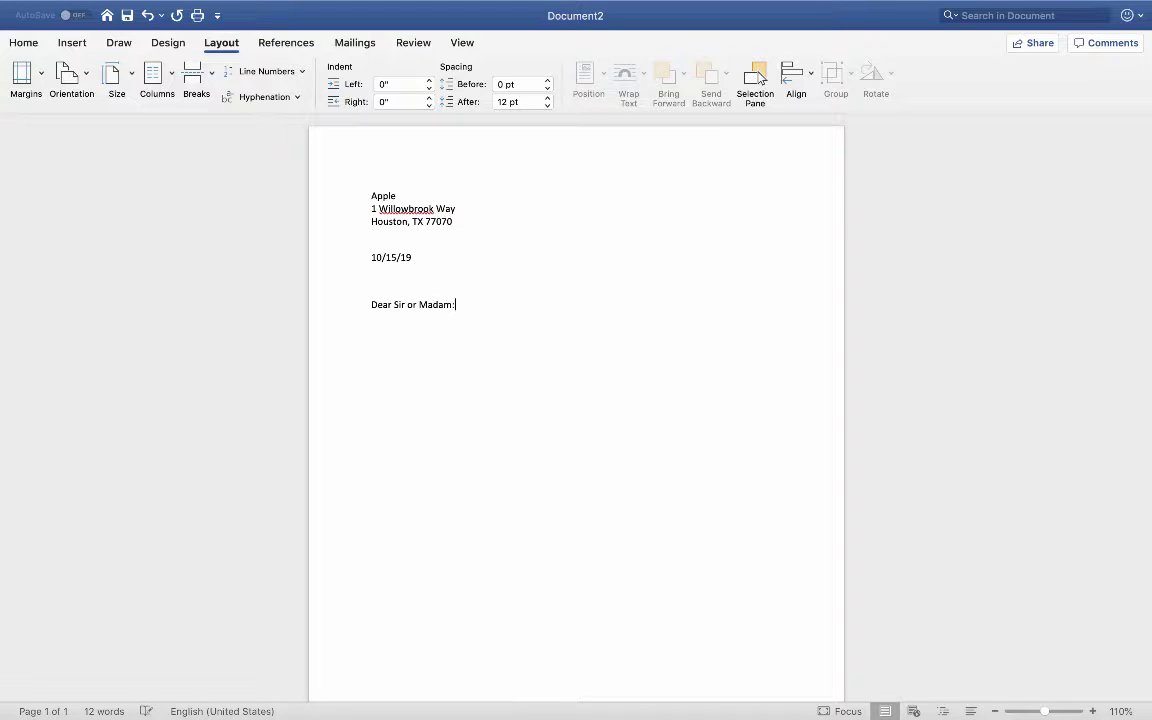
{"action": "key", "text": "Return"}
{"action": "key", "text": "Return"}
{"action": "key", "text": "BackSpace"}
{"action": "key", "text": "BackSpace"}
{"action": "key", "text": "BackSpace"}
{"action": "key", "text": "BackSpace"}
{"action": "key", "text": "BackSpace"}
{"action": "key", "text": "BackSpace"}
{"action": "key", "text": "BackSpace"}
{"action": "key", "text": "BackSpace"}
{"action": "key", "text": "BackSpace"}
{"action": "key", "text": "BackSpace"}
{"action": "key", "text": "BackSpace"}
{"action": "key", "text": "BackSpace"}
{"action": "key", "text": "BackSpace"}
{"action": "key", "text": "BackSpace"}
{"action": "key", "text": "BackSpace"}
{"action": "key", "text": "BackSpace"}
{"action": "key", "text": "BackSpace"}
{"action": "key", "text": "BackSpace"}
{"action": "key", "text": "BackSpace"}
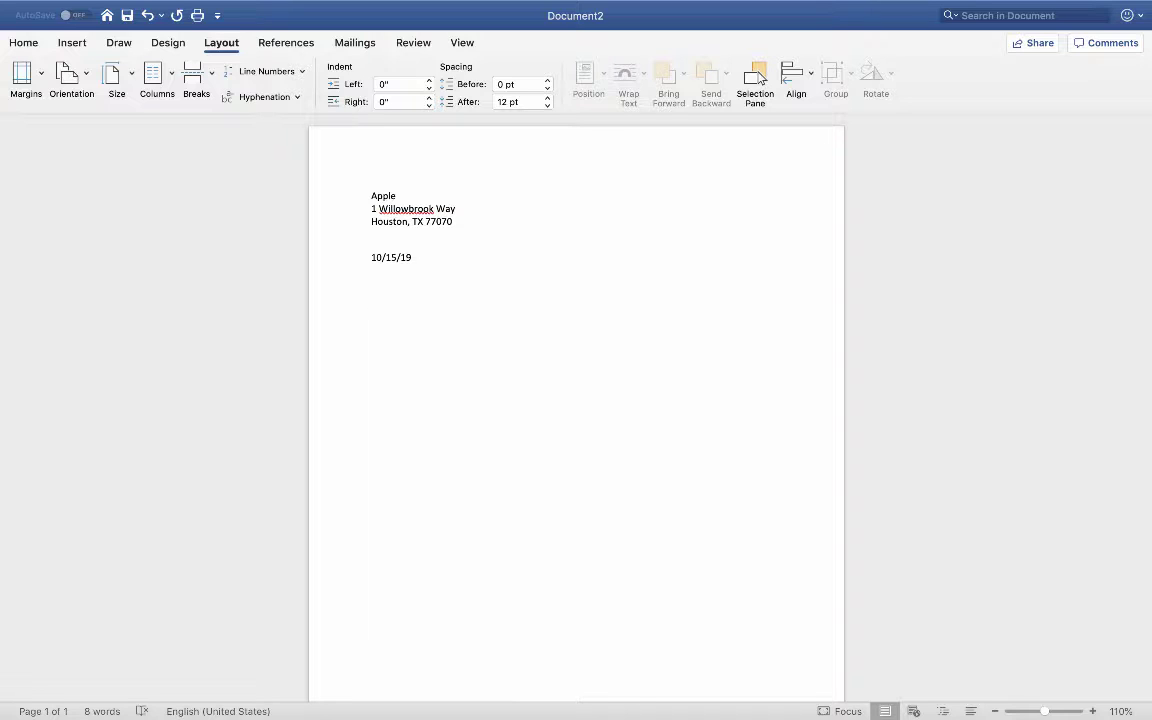
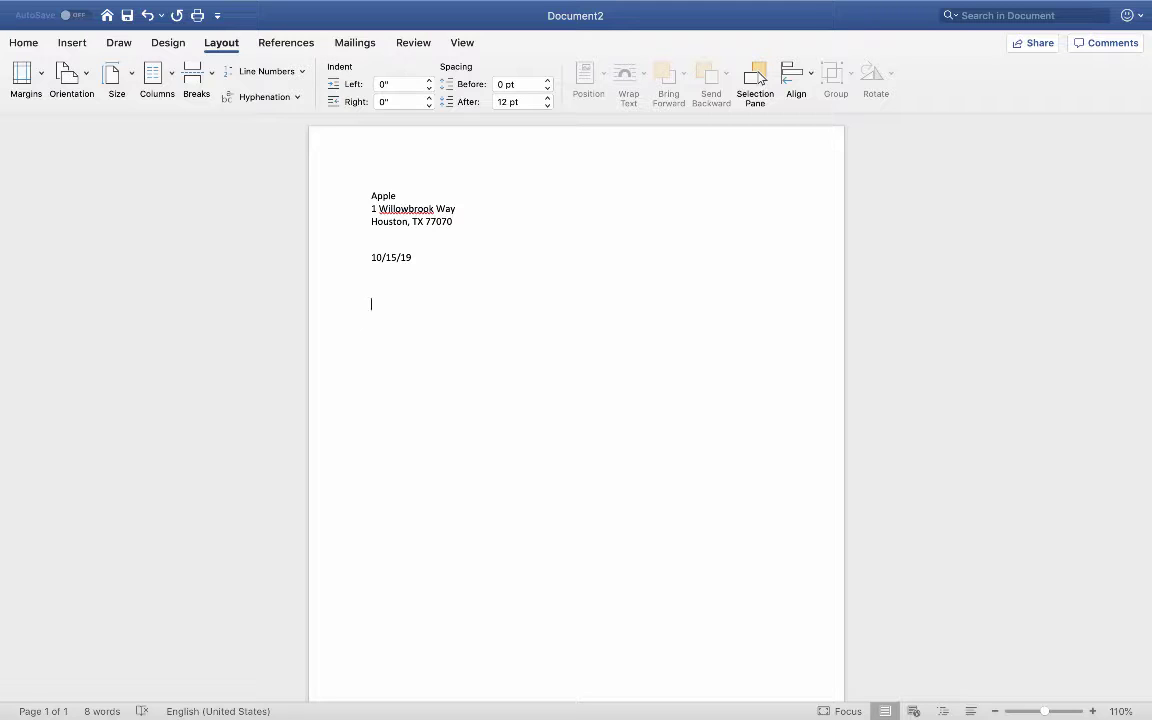
Step: Replace a greeting to a named recipient with 'Dear Hiring Manager,' and start a new paragraph
{"action": "type", "text": "Dear Hiring Mana"}
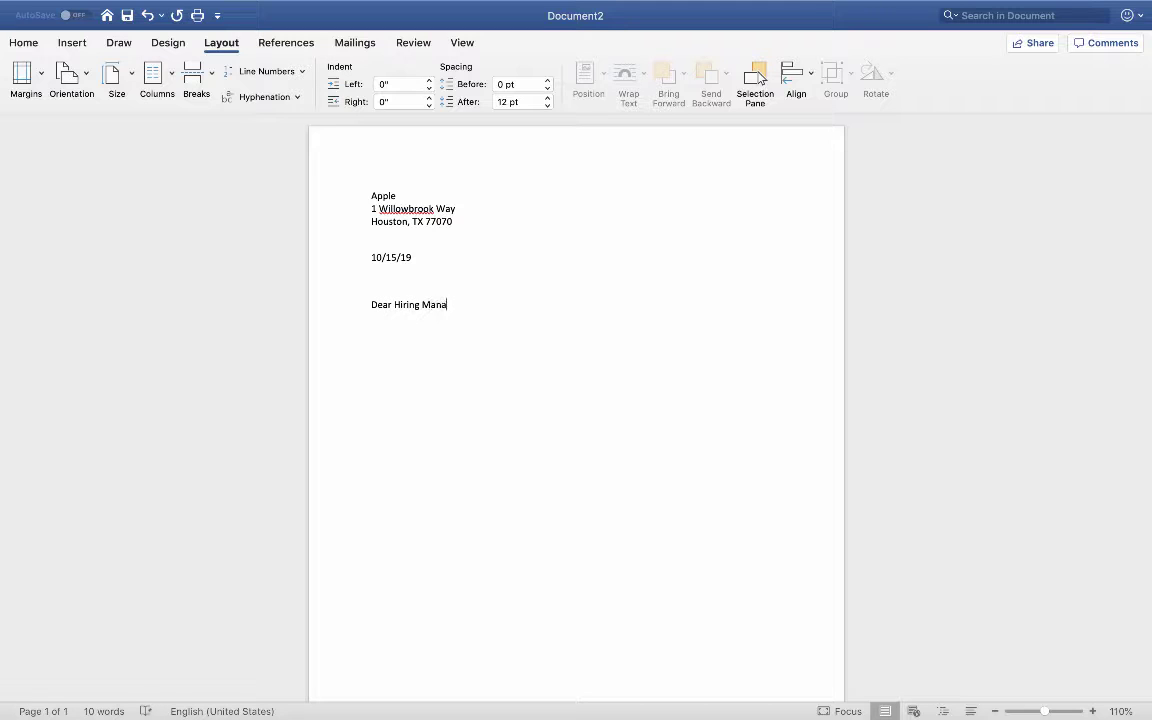
{"action": "type", "text": "ger"}
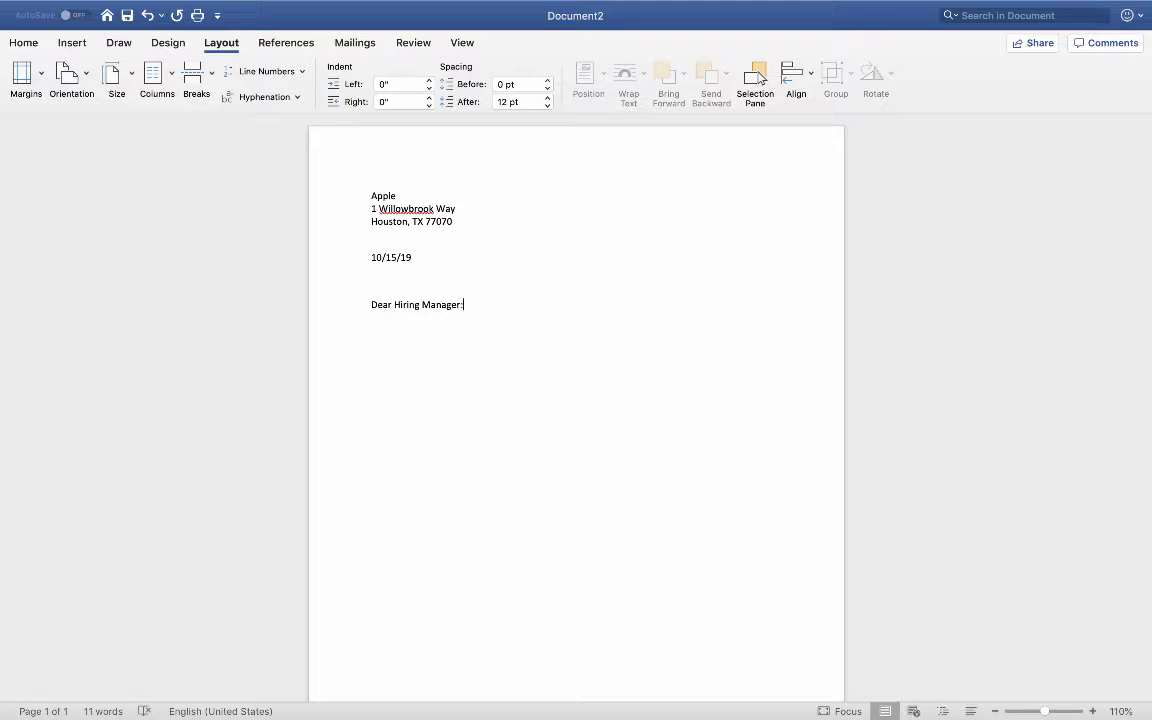
{"action": "type", "text": ","}
{"action": "key", "text": "Return"}
{"action": "left_click_drag", "start_coordinate": [460, 304], "coordinate": [407, 302]}
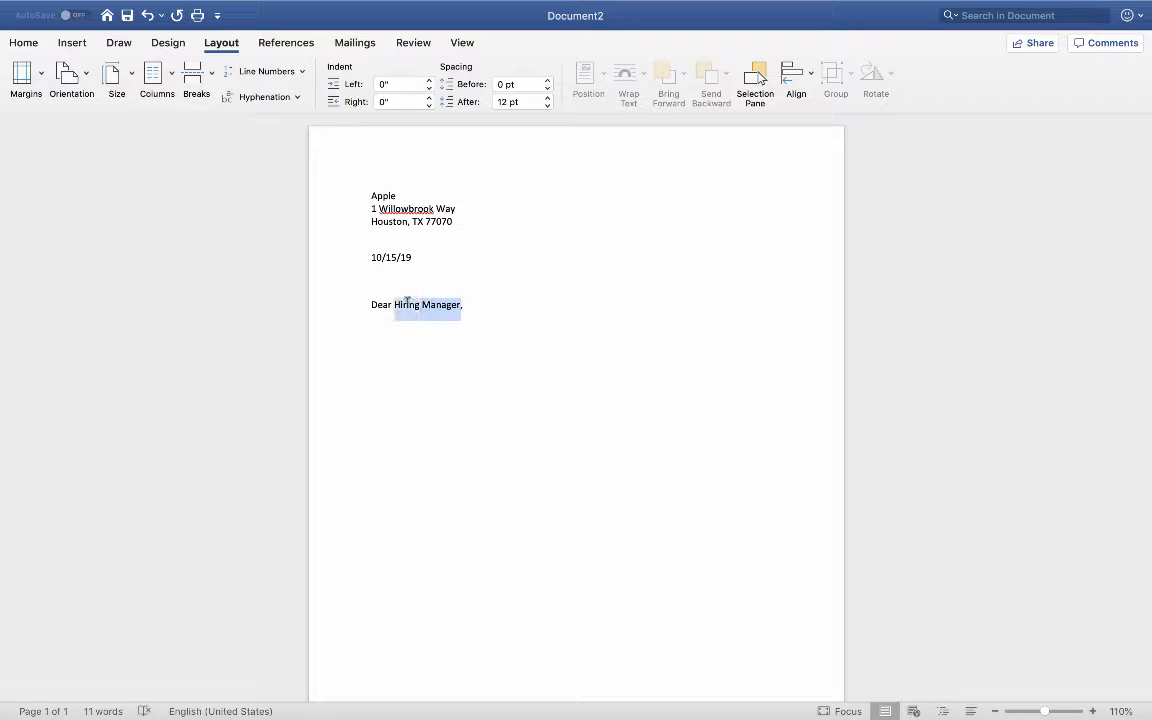
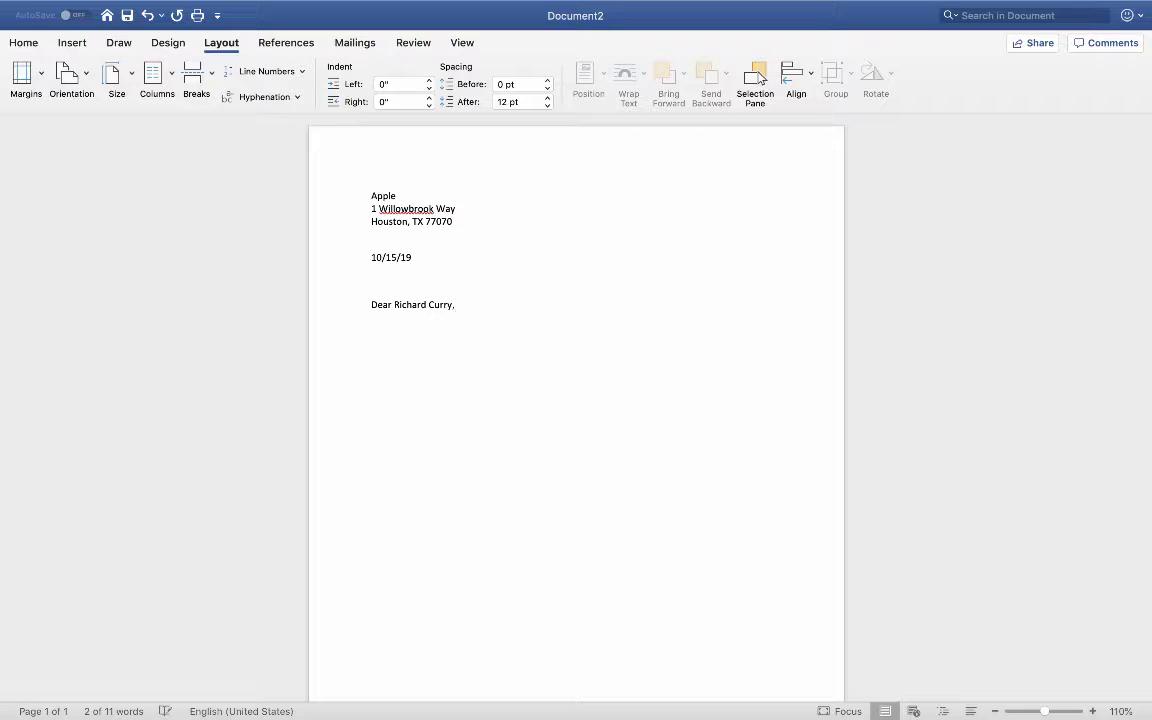
{"action": "type", "text": " and "}
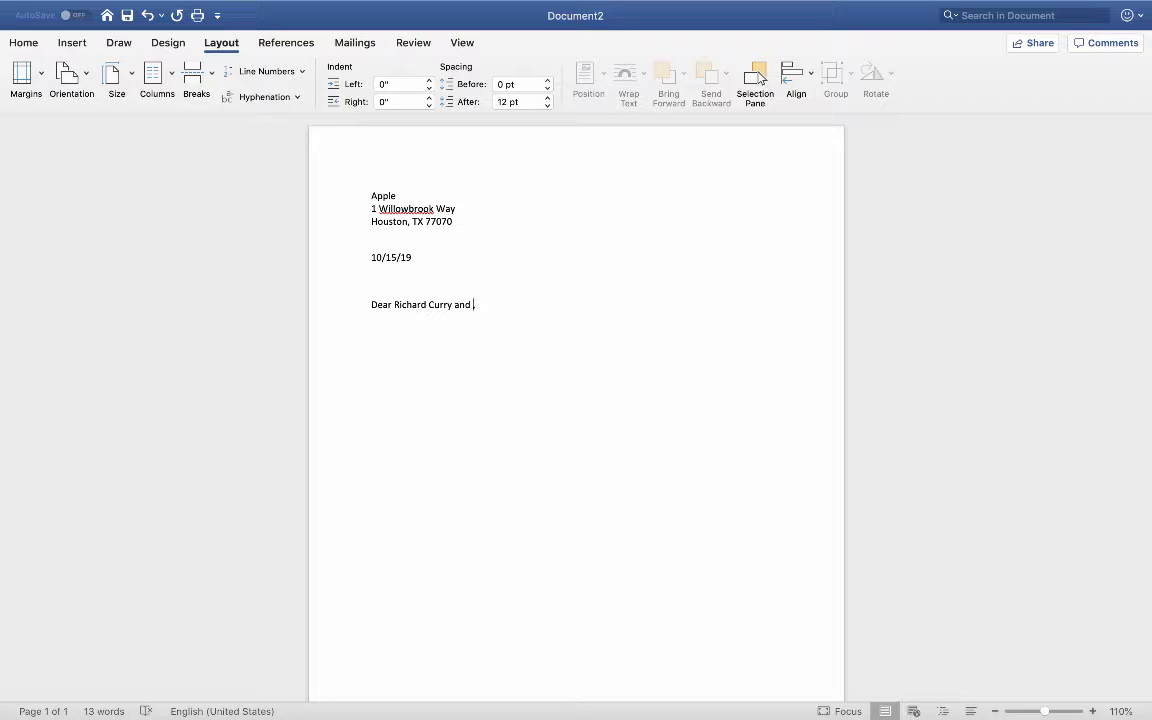
{"action": "type", "text": ":"}
{"action": "key", "text": "BackSpace"}
{"action": "key", "text": "BackSpace"}
{"action": "key", "text": "BackSpace"}
{"action": "key", "text": "BackSpace"}
{"action": "key", "text": "BackSpace"}
{"action": "key", "text": "BackSpace"}
{"action": "key", "text": "BackSpace"}
{"action": "key", "text": "BackSpace"}
{"action": "key", "text": "BackSpace"}
{"action": "key", "text": "BackSpace"}
{"action": "key", "text": "BackSpace"}
{"action": "key", "text": "BackSpace"}
{"action": "key", "text": "BackSpace"}
{"action": "key", "text": "BackSpace"}
{"action": "key", "text": "BackSpace"}
{"action": "key", "text": "BackSpace"}
{"action": "key", "text": "BackSpace"}
{"action": "key", "text": "BackSpace"}
{"action": "key", "text": "BackSpace"}
{"action": "key", "text": "BackSpace"}
{"action": "key", "text": "BackSpace"}
{"action": "key", "text": "BackSpace"}
{"action": "key", "text": "BackSpace"}
{"action": "key", "text": "BackSpace"}
{"action": "key", "text": "BackSpace"}
{"action": "key", "text": "BackSpace"}
{"action": "type", "text": "Hiring Manager,"}
{"action": "key", "text": "Return"}
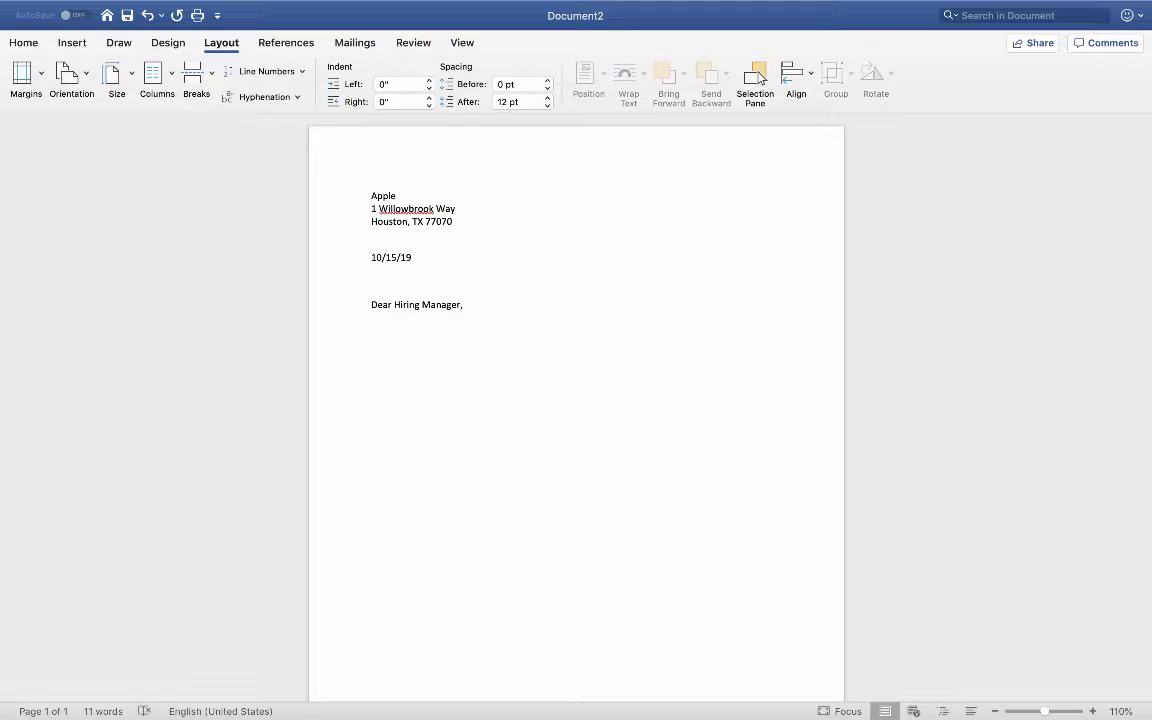
Step: Type 'Please accept this letter of application for the position of Customer Representative'
{"action": "type", "text": "Please accept this letter of aplplica"}
{"action": "key", "text": "BackSpace"}
{"action": "key", "text": "BackSpace"}
{"action": "key", "text": "BackSpace"}
{"action": "key", "text": "BackSpace"}
{"action": "key", "text": "BackSpace"}
{"action": "key", "text": "BackSpace"}
{"action": "type", "text": "plication "}
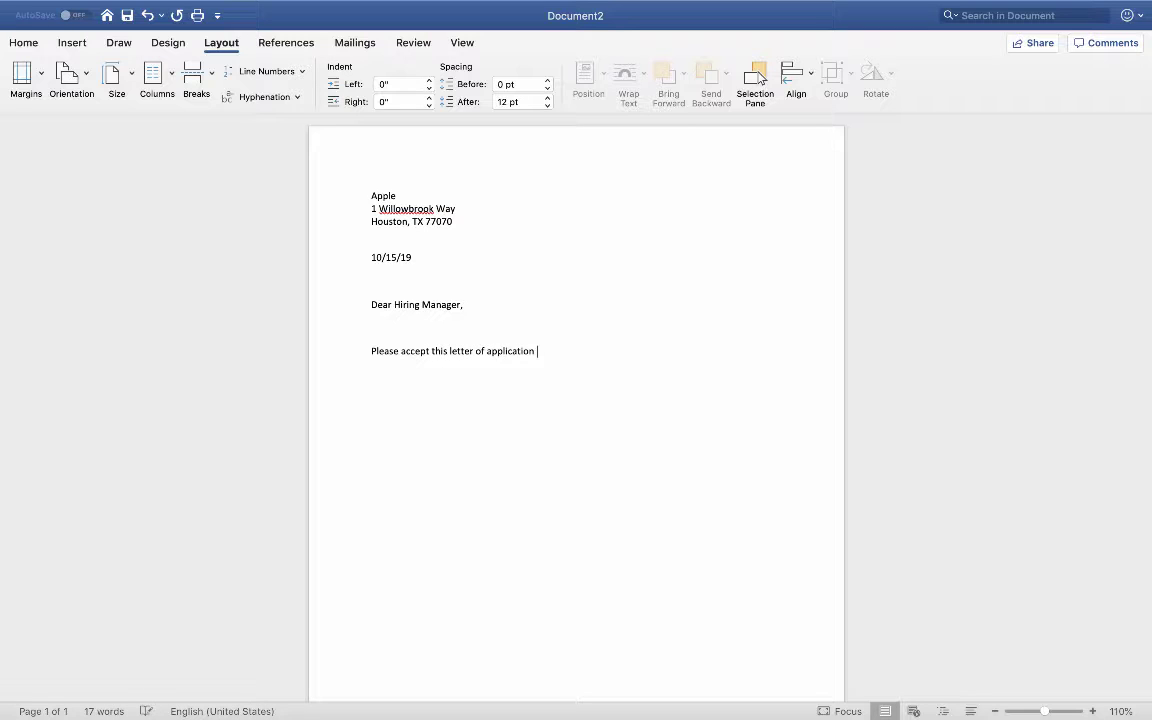
{"action": "type", "text": "for the position of _______________"}
{"action": "key", "text": "BackSpace"}
{"action": "key", "text": "BackSpace"}
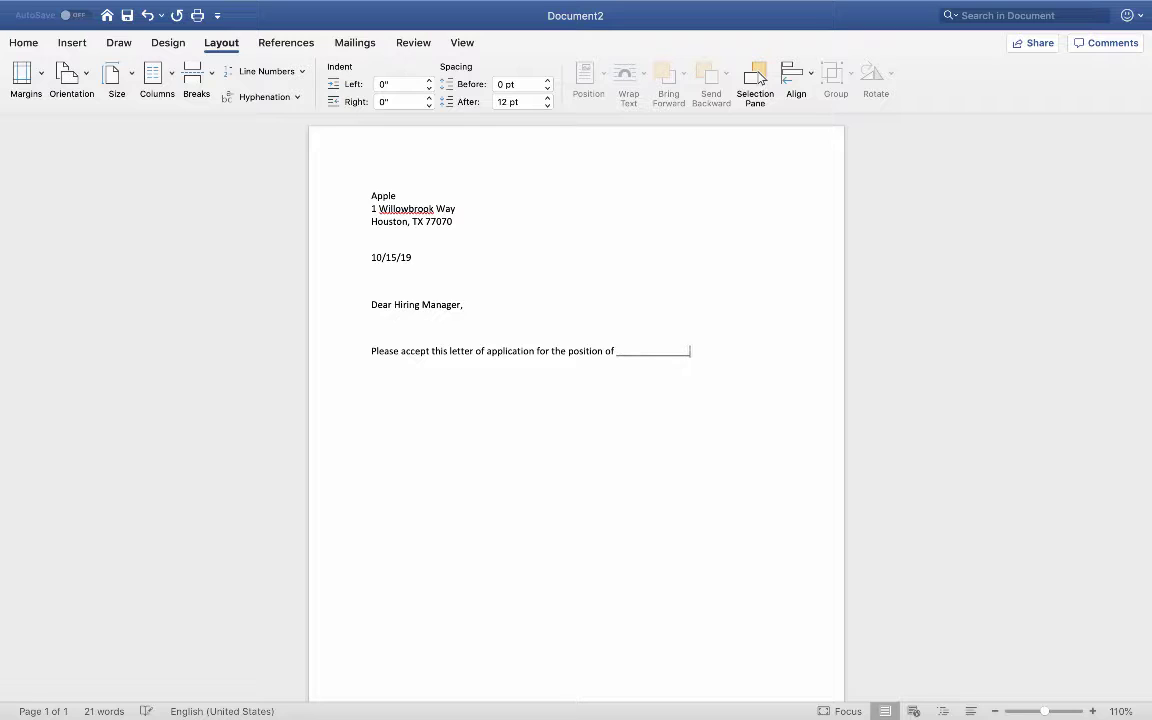
{"action": "key", "text": "BackSpace"}
{"action": "key", "text": "BackSpace"}
{"action": "key", "text": "BackSpace"}
{"action": "key", "text": "BackSpace"}
{"action": "key", "text": "BackSpace"}
{"action": "key", "text": "BackSpace"}
{"action": "key", "text": "BackSpace"}
{"action": "key", "text": "BackSpace"}
{"action": "key", "text": "BackSpace"}
{"action": "key", "text": "BackSpace"}
{"action": "key", "text": "BackSpace"}
{"action": "key", "text": "BackSpace"}
{"action": "key", "text": "BackSpace"}
{"action": "key", "text": "BackSpace"}
{"action": "type", "text": "Custeomer"}
{"action": "key", "text": "BackSpace"}
{"action": "key", "text": "BackSpace"}
{"action": "key", "text": "BackSpace"}
{"action": "key", "text": "BackSpace"}
{"action": "key", "text": "BackSpace"}
{"action": "key", "text": "BackSpace"}
{"action": "type", "text": "omer Ser"}
{"action": "type", "text": "v"}
{"action": "key", "text": "BackSpace"}
{"action": "key", "text": "BackSpace"}
{"action": "key", "text": "BackSpace"}
{"action": "key", "text": "BackSpace"}
{"action": "type", "text": "Representative"}
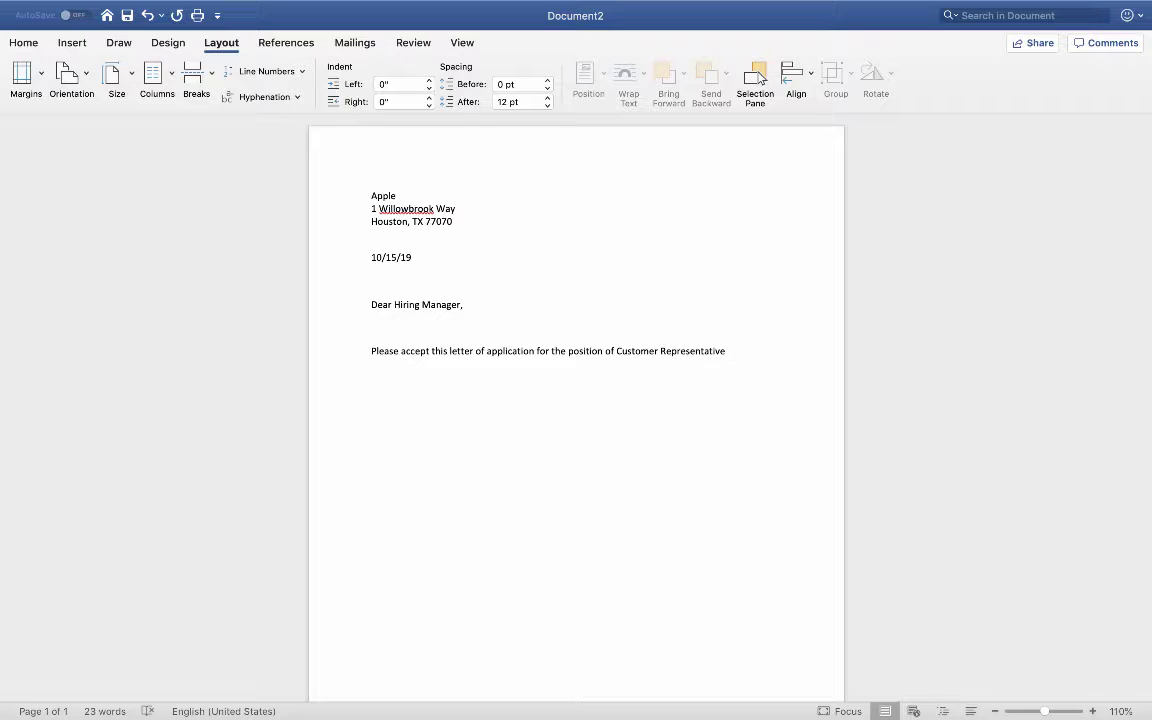
Step: Continue with 'at Apple', studying at Lone Star College, University Park, for an Associates of Science in Business
{"action": "type", "text": "at Ap"}
{"action": "type", "text": "ple"}
{"action": "type", "text": ".  I am"}
{"action": "type", "text": "currently a "}
{"action": "type", "text": "student "}
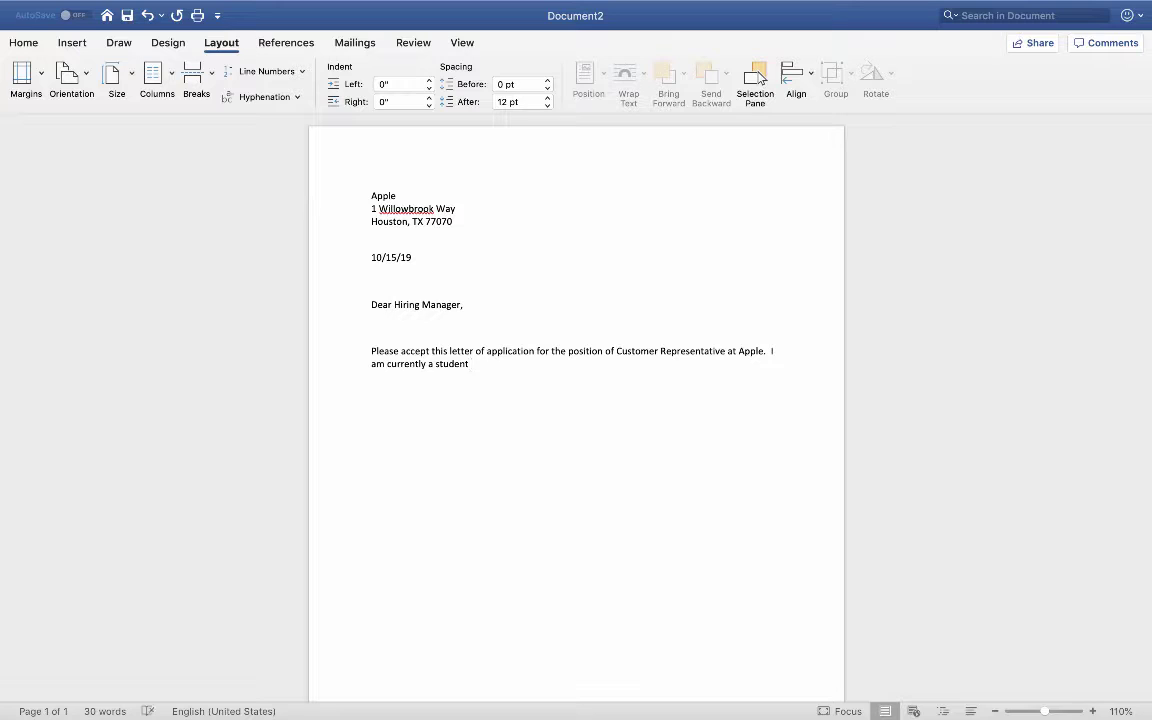
{"action": "type", "text": "at Lpn"}
{"action": "key", "text": "BackSpace"}
{"action": "key", "text": "BackSpace"}
{"action": "type", "text": "one Star College, University Park"}
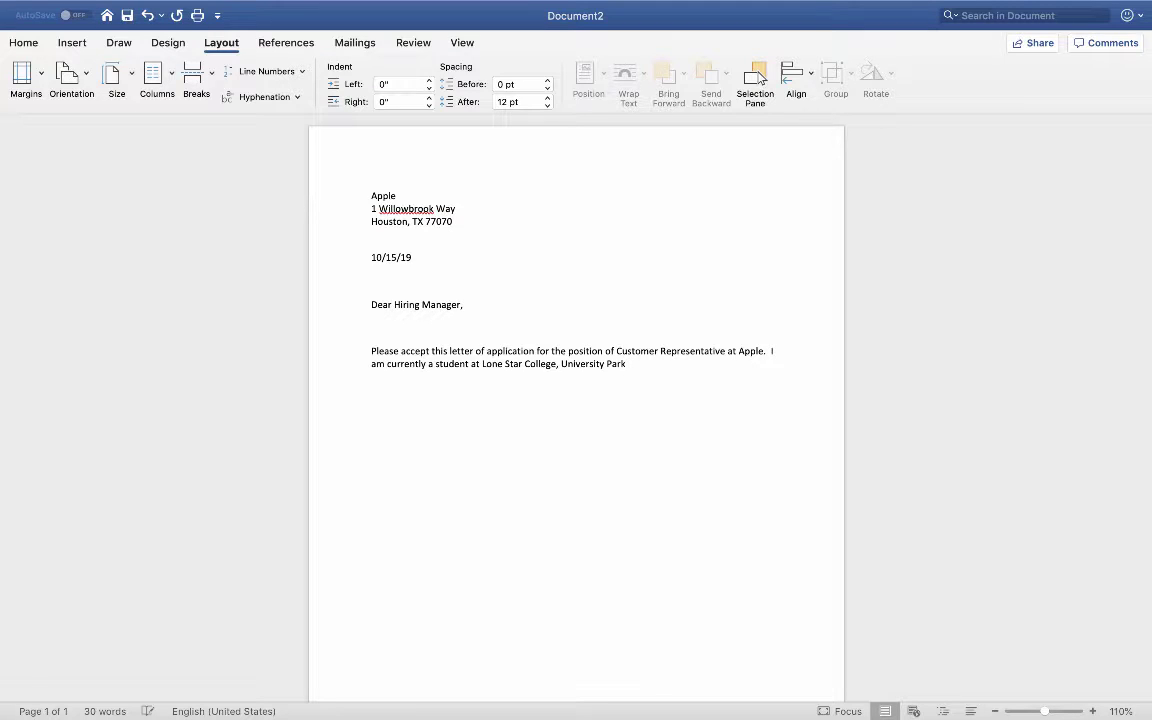
{"action": "type", "text": " with a"}
{"action": "type", "text": "n anticipate"}
{"action": "type", "text": "d graduat"}
{"action": "type", "text": "ion"}
{"action": "key", "text": "BackSpace"}
{"action": "key", "text": "BackSpace"}
{"action": "key", "text": "BackSpace"}
{"action": "key", "text": "BackSpace"}
{"action": "key", "text": "BackSpace"}
{"action": "key", "text": "BackSpace"}
{"action": "key", "text": "BackSpace"}
{"action": "key", "text": "BackSpace"}
{"action": "key", "text": "BackSpace"}
{"action": "key", "text": "BackSpace"}
{"action": "key", "text": "BackSpace"}
{"action": "key", "text": "BackSpace"}
{"action": "key", "text": "BackSpace"}
{"action": "key", "text": "BackSpace"}
{"action": "key", "text": "BackSpace"}
{"action": "key", "text": "BackSpace"}
{"action": "key", "text": "BackSpace"}
{"action": "key", "text": "BackSpace"}
{"action": "key", "text": "BackSpace"}
{"action": "key", "text": "BackSpace"}
{"action": "key", "text": "BackSpace"}
{"action": "key", "text": "BackSpace"}
{"action": "key", "text": "BackSpace"}
{"action": "key", "text": "BackSpace"}
{"action": "key", "text": "BackSpace"}
{"action": "key", "text": "BackSpace"}
{"action": "key", "text": "BackSpace"}
{"action": "key", "text": "BackSpace"}
{"action": "key", "text": "BackSpace"}
{"action": "key", "text": "BackSpace"}
{"action": "type", "text": "here I am nearing completion of an As"}
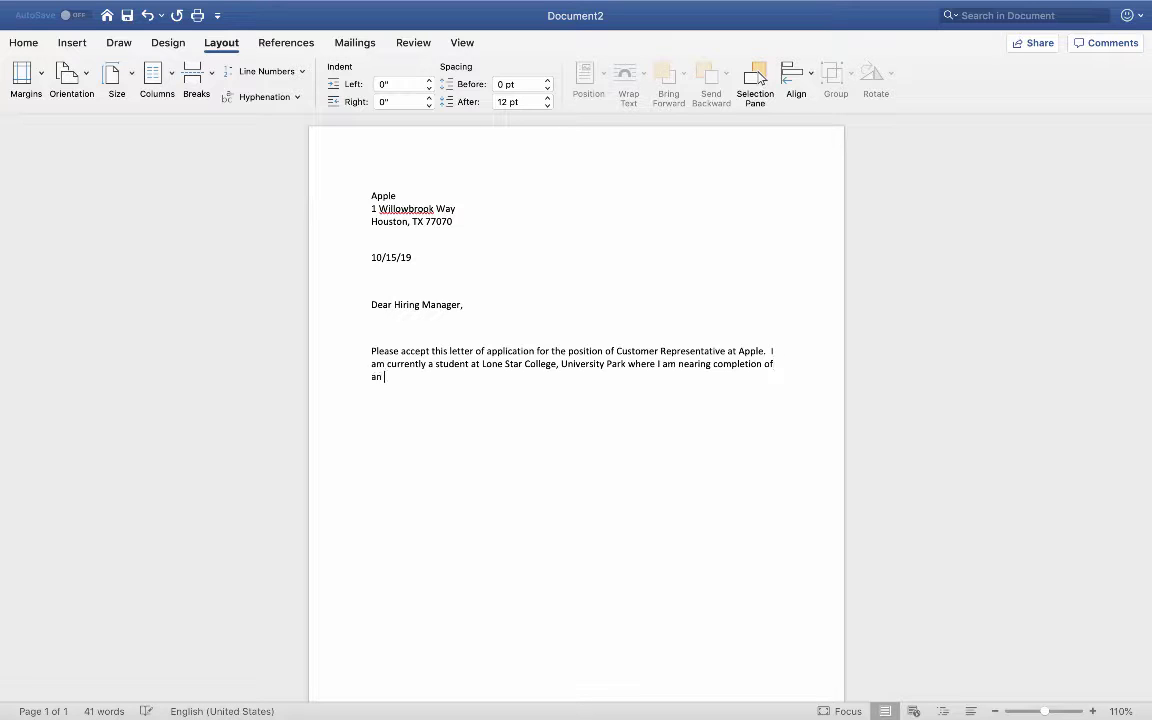
{"action": "type", "text": "soic"}
{"action": "key", "text": "BackSpace"}
{"action": "key", "text": "BackSpace"}
{"action": "type", "text": "ciates of Science degre"}
{"action": "type", "text": "e in BU"}
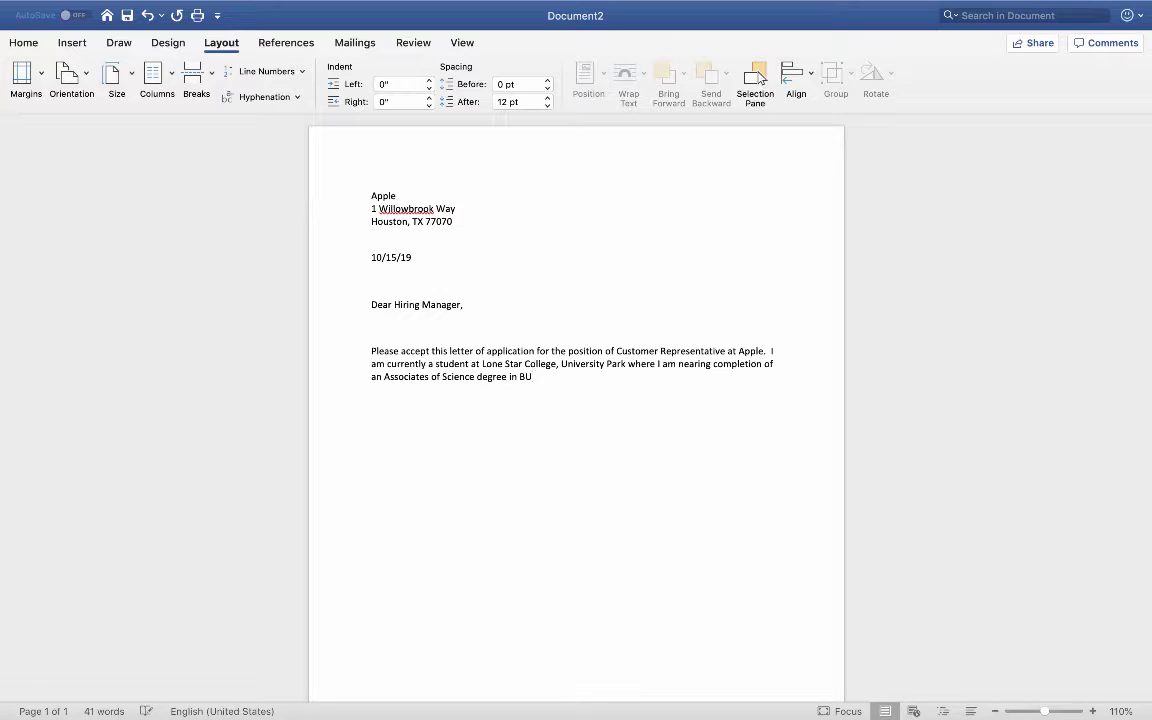
{"action": "key", "text": "BackSpace"}
{"action": "type", "text": "usiness.  MY"}
Step: Add 'My specialization is in Business Communication, with cognate areas in Accounting and Strategic Communication.'
{"action": "key", "text": "BackSpace"}
{"action": "type", "text": "y specialization is "}
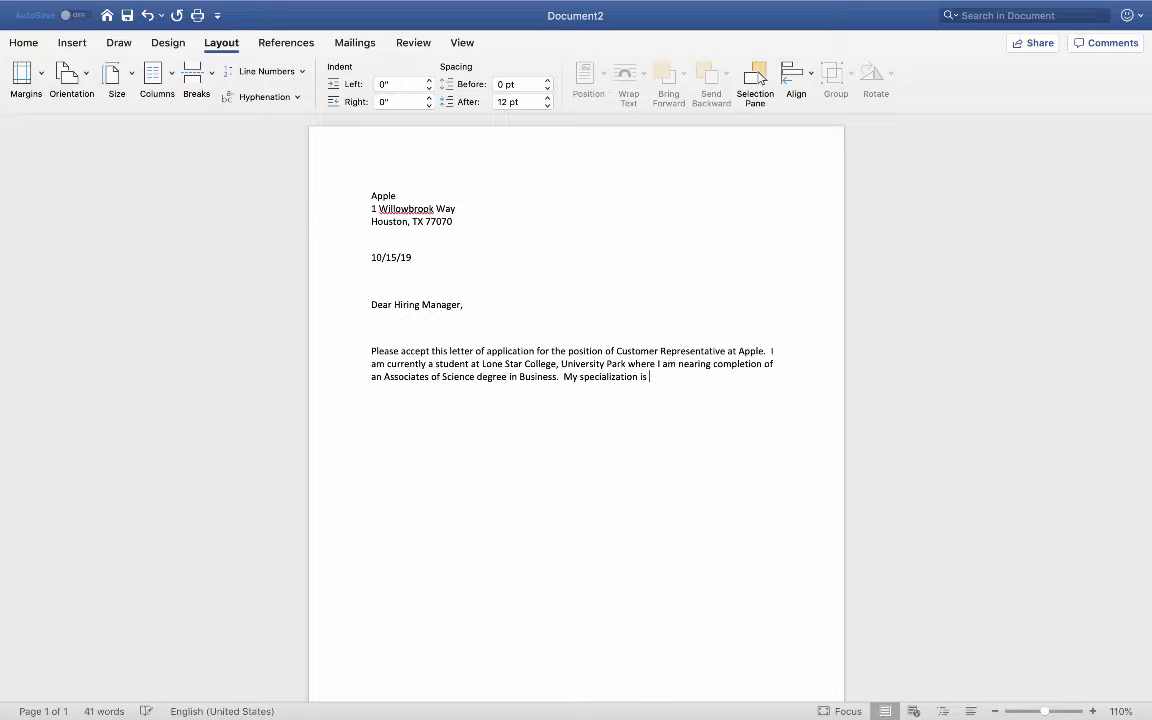
{"action": "type", "text": "in Busin"}
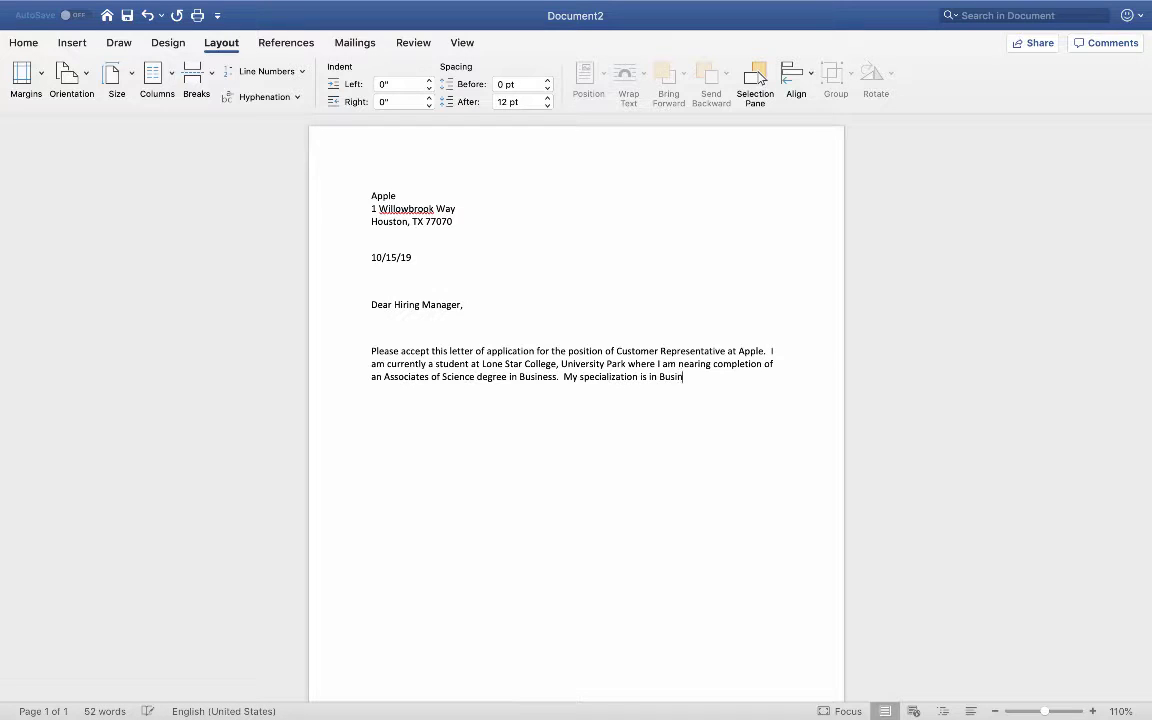
{"action": "type", "text": "ess"}
{"action": "type", "text": " X"}
{"action": "key", "text": "BackSpace"}
{"action": "type", "text": "Communi atio"}
{"action": "key", "text": "BackSpace"}
{"action": "key", "text": "BackSpace"}
{"action": "key", "text": "BackSpace"}
{"action": "key", "text": "BackSpace"}
{"action": "key", "text": "BackSpace"}
{"action": "type", "text": "cation, with cog"}
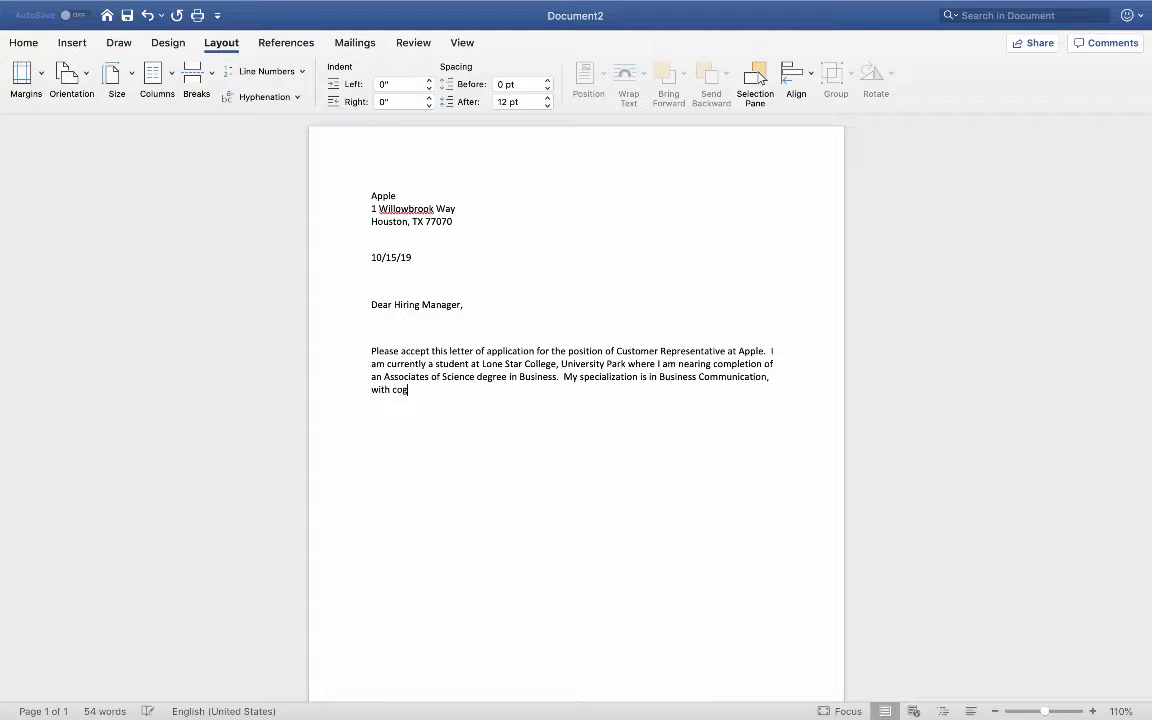
{"action": "type", "text": "nate areas in Accounting and Str"}
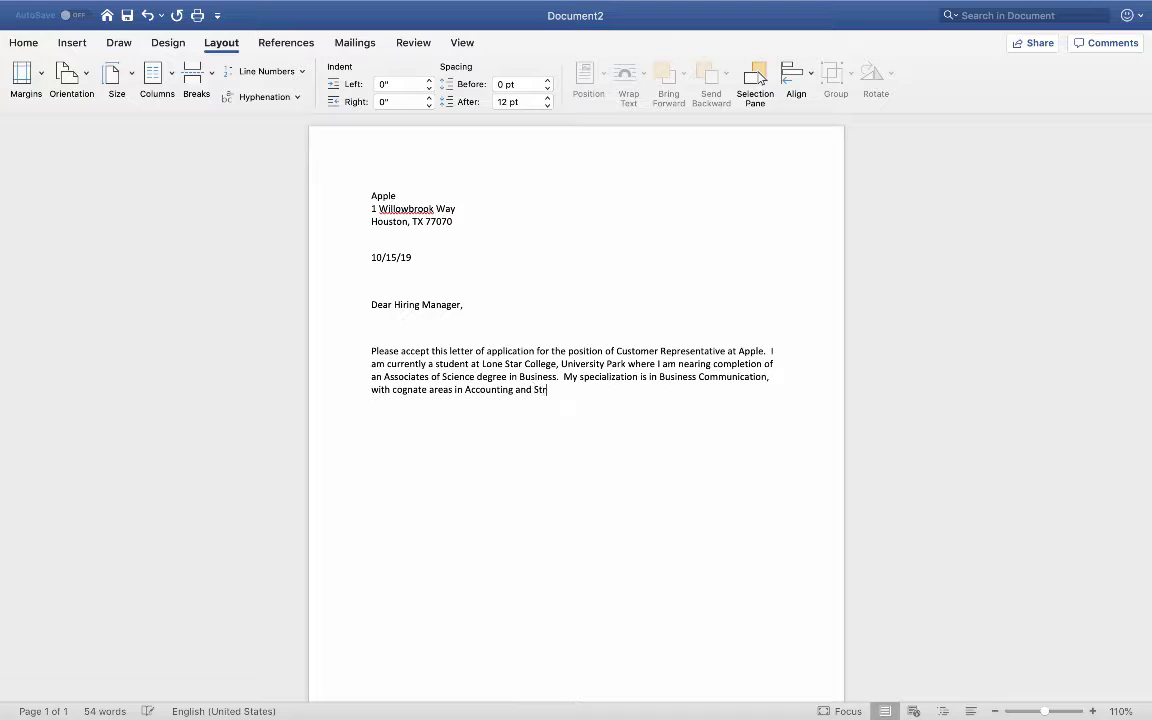
{"action": "type", "text": "ategic Communication."}
Step: Type the 'My interest in your position…' sentence, correcting the misspelling to 'qualifications'
{"action": "type", "text": "Mr. H"}
{"action": "key", "text": "BackSpace"}
{"action": "key", "text": "BackSpace"}
{"action": "key", "text": "BackSpace"}
{"action": "key", "text": "BackSpace"}
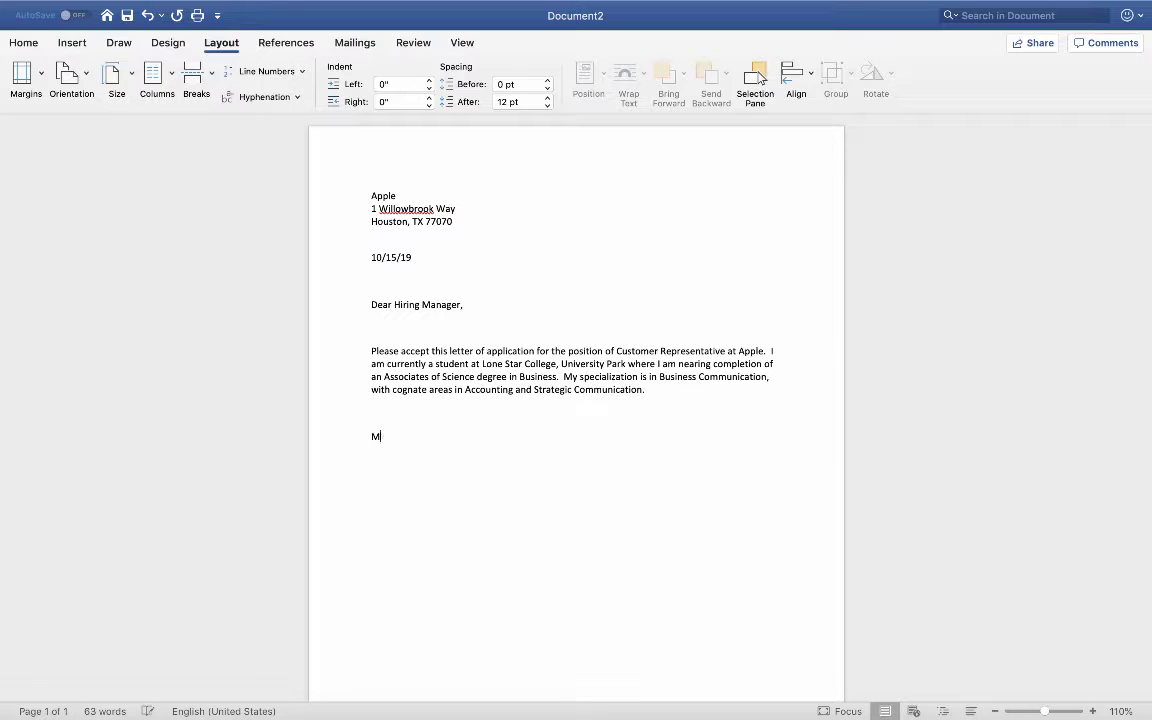
{"action": "type", "text": "y interest in your position is "}
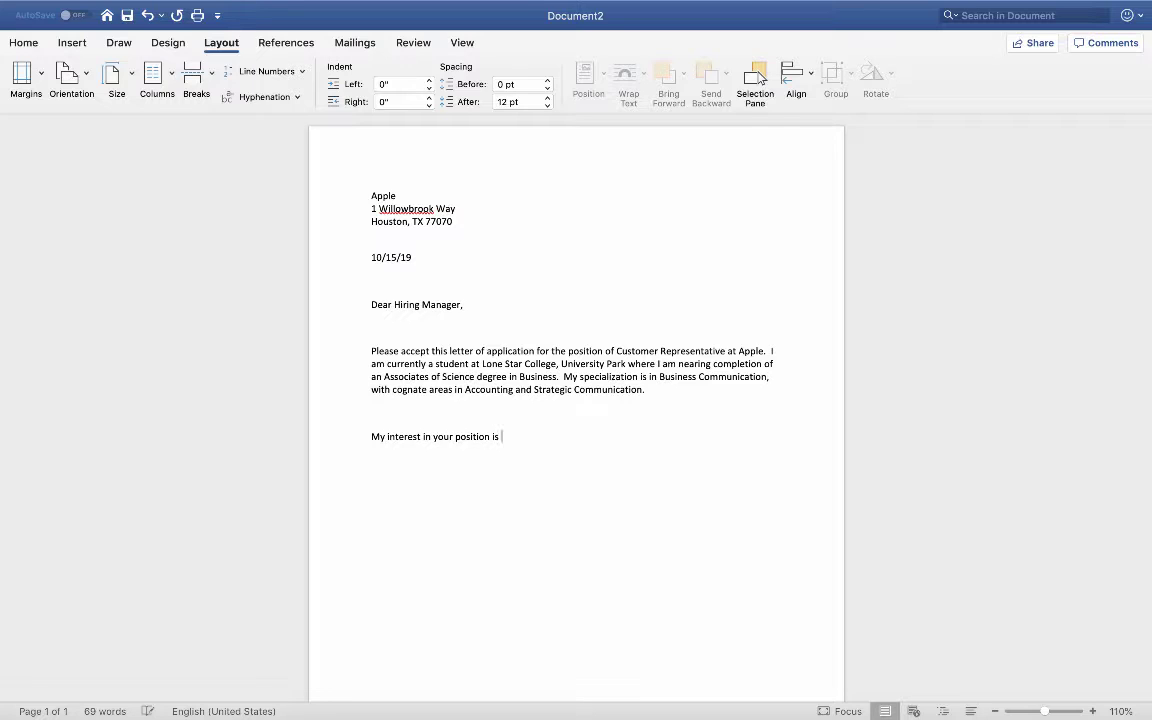
{"action": "type", "text": "because o"}
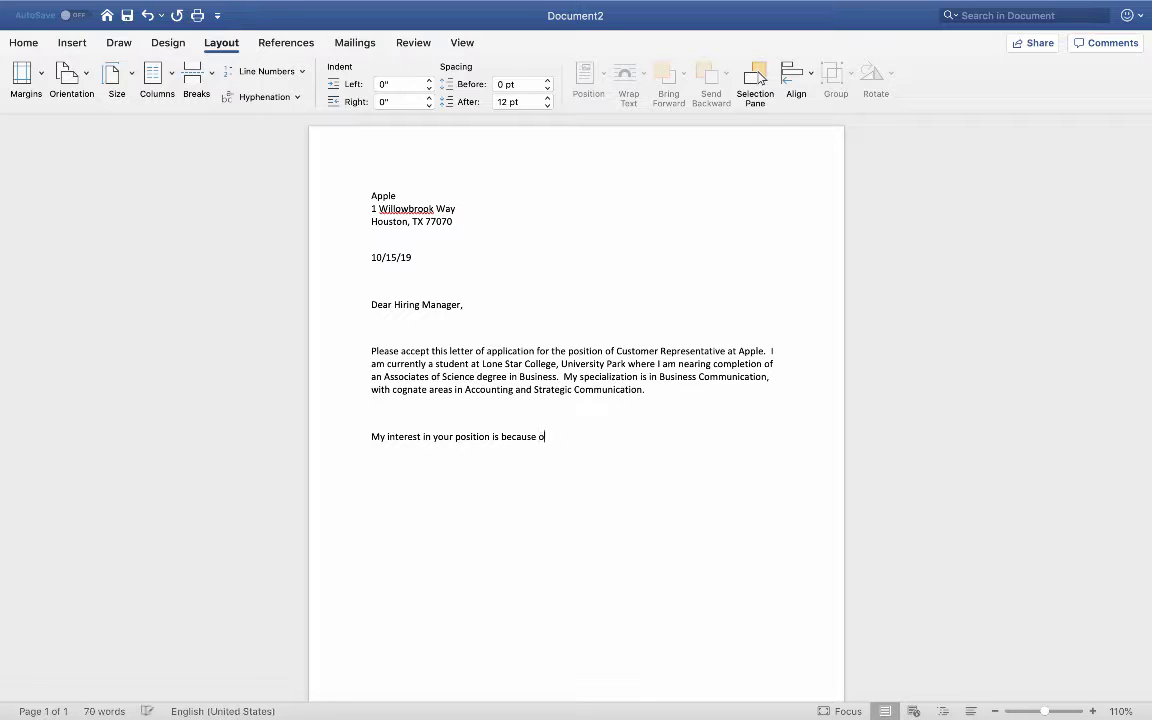
{"action": "type", "text": "f the excellent fit between your search c"}
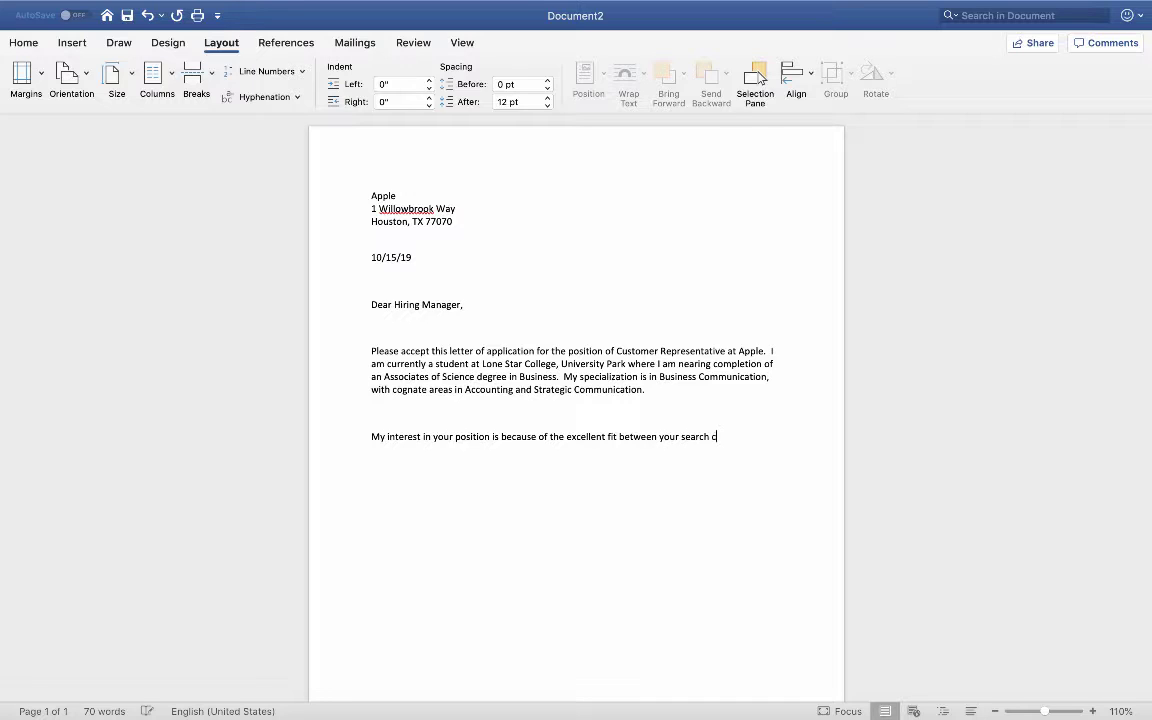
{"action": "type", "text": "riteria and my qualiof"}
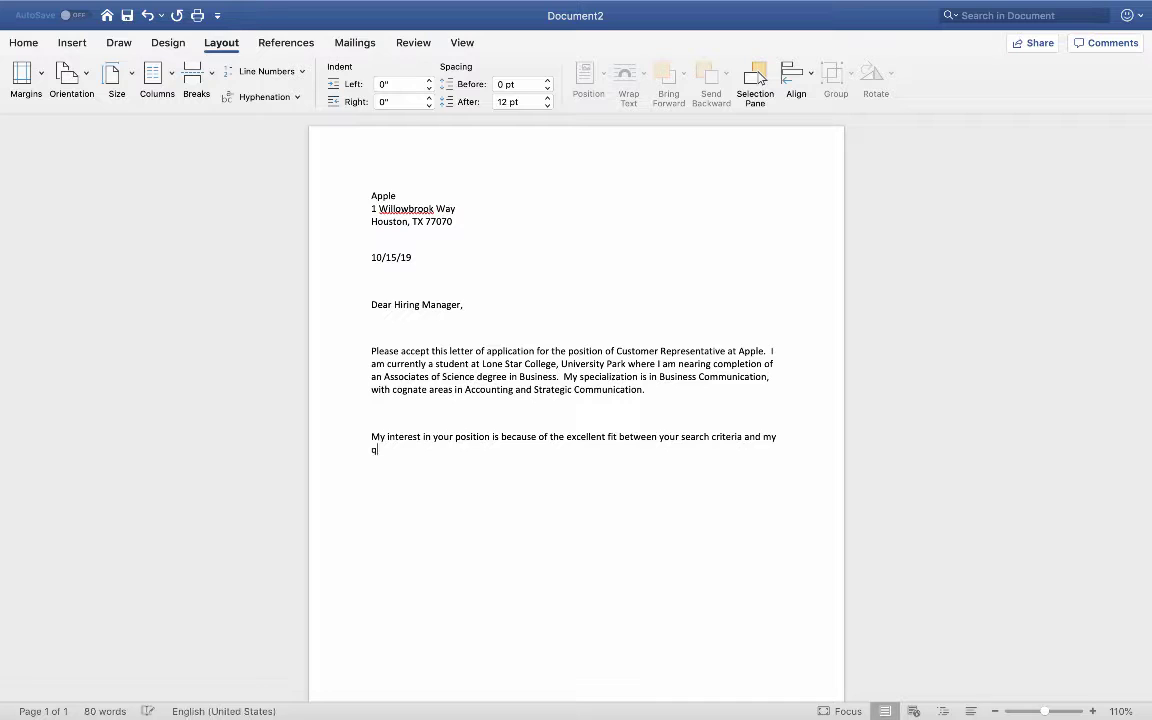
{"action": "type", "text": "ications."}
{"action": "right_click", "coordinate": [395, 449]}
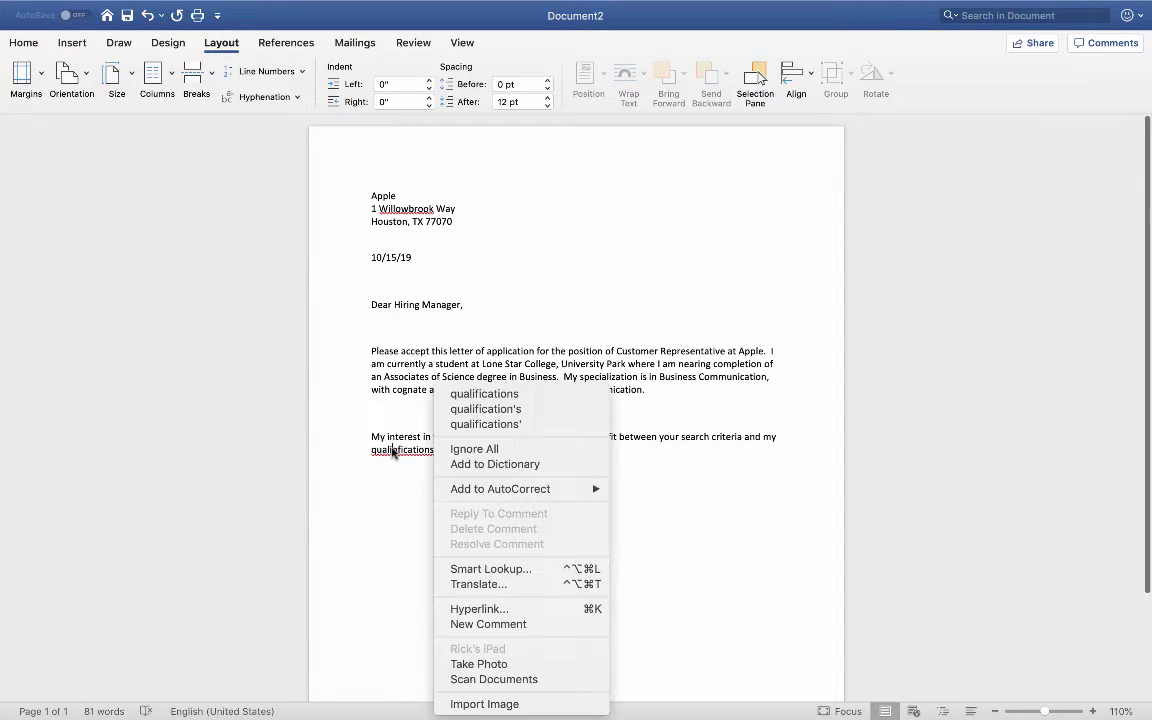
{"action": "left_click", "coordinate": [482, 394]}
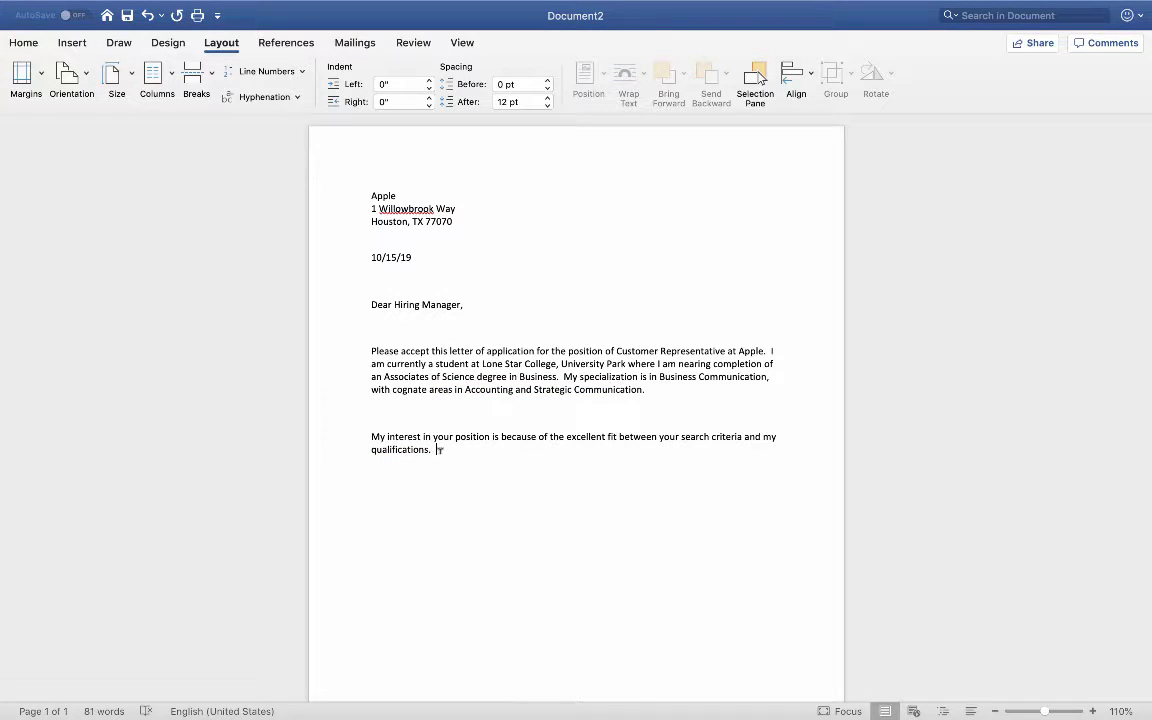
Step: Add the sentence on experience increasing customer engagement and sales, with a comma after 'Specifically'
{"action": "type", "text": "s.  Specifically my e"}
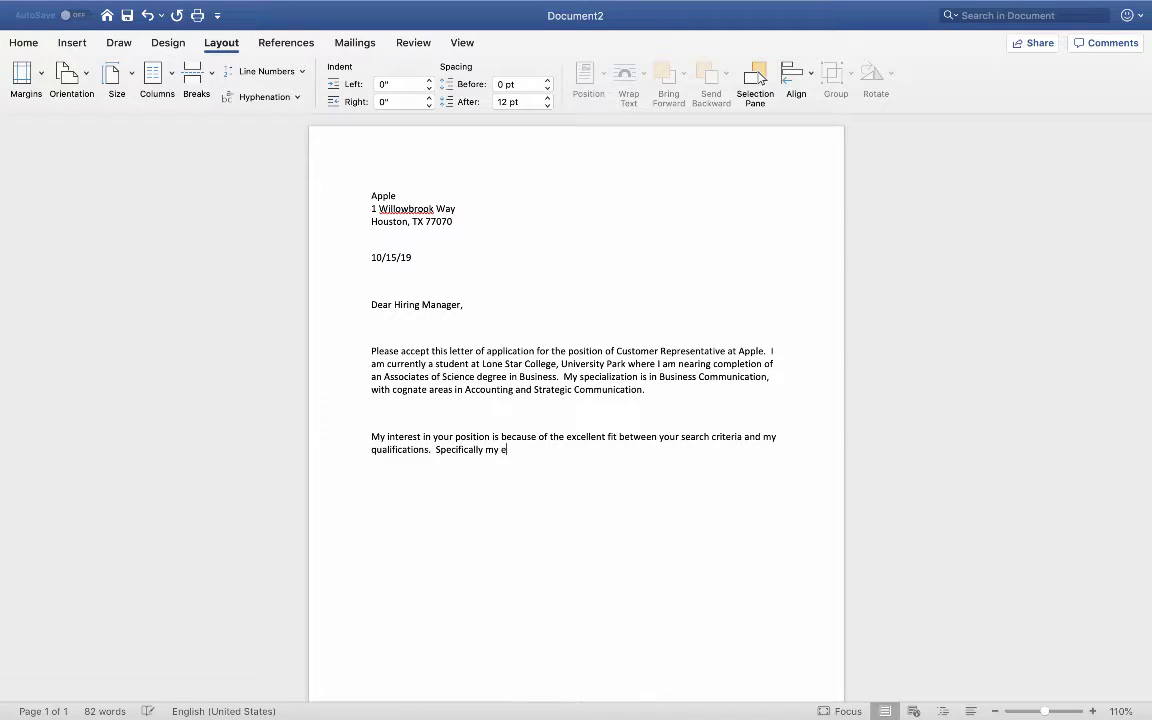
{"action": "type", "text": "xtensice"}
{"action": "key", "text": "BackSpace"}
{"action": "key", "text": "BackSpace"}
{"action": "key", "text": "BackSpace"}
{"action": "type", "text": "ve experience working wi"}
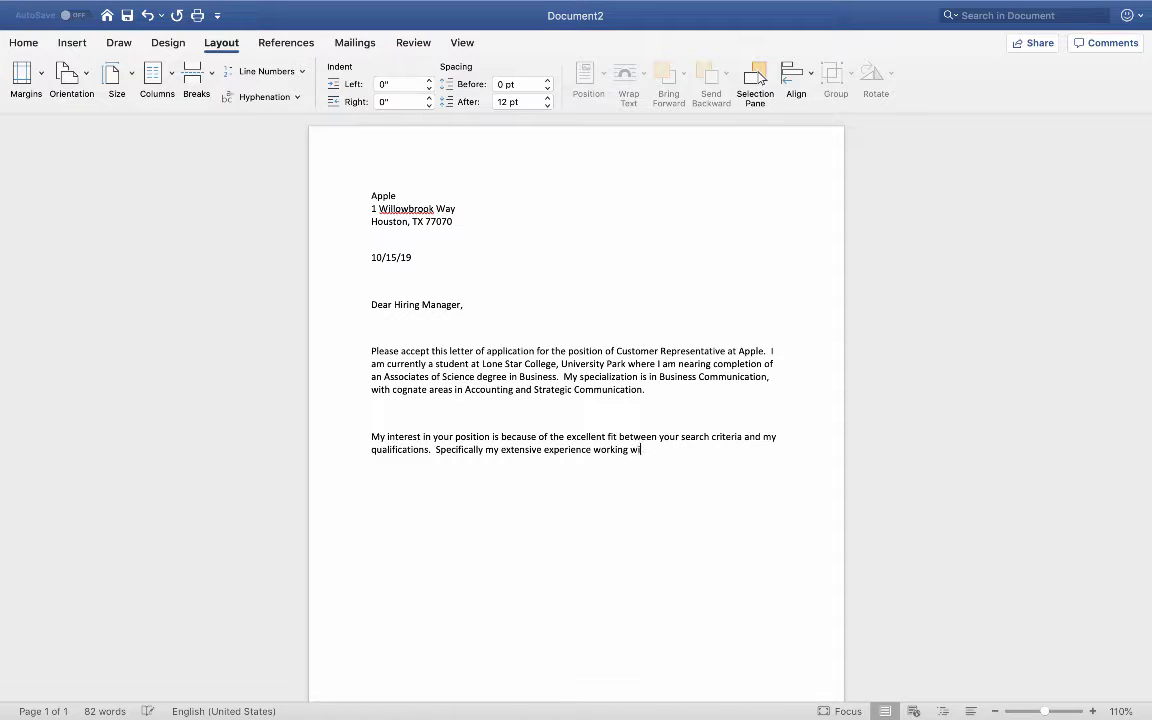
{"action": "type", "text": "thin organizations"}
{"action": "type", "text": " to inxreas"}
{"action": "type", "text": "e"}
{"action": "key", "text": "BackSpace"}
{"action": "key", "text": "BackSpace"}
{"action": "key", "text": "BackSpace"}
{"action": "key", "text": "BackSpace"}
{"action": "key", "text": "BackSpace"}
{"action": "key", "text": "BackSpace"}
{"action": "key", "text": "BackSpace"}
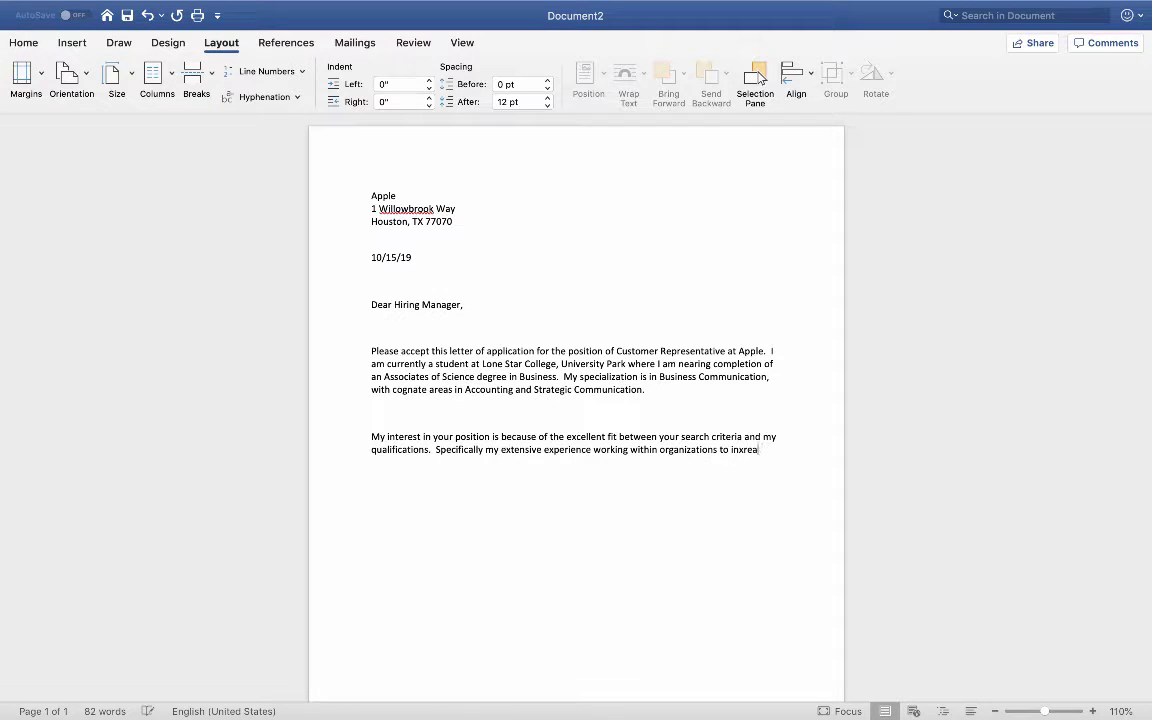
{"action": "type", "text": "crease "}
{"action": "type", "text": "custoemr "}
{"action": "type", "text": "engageme"}
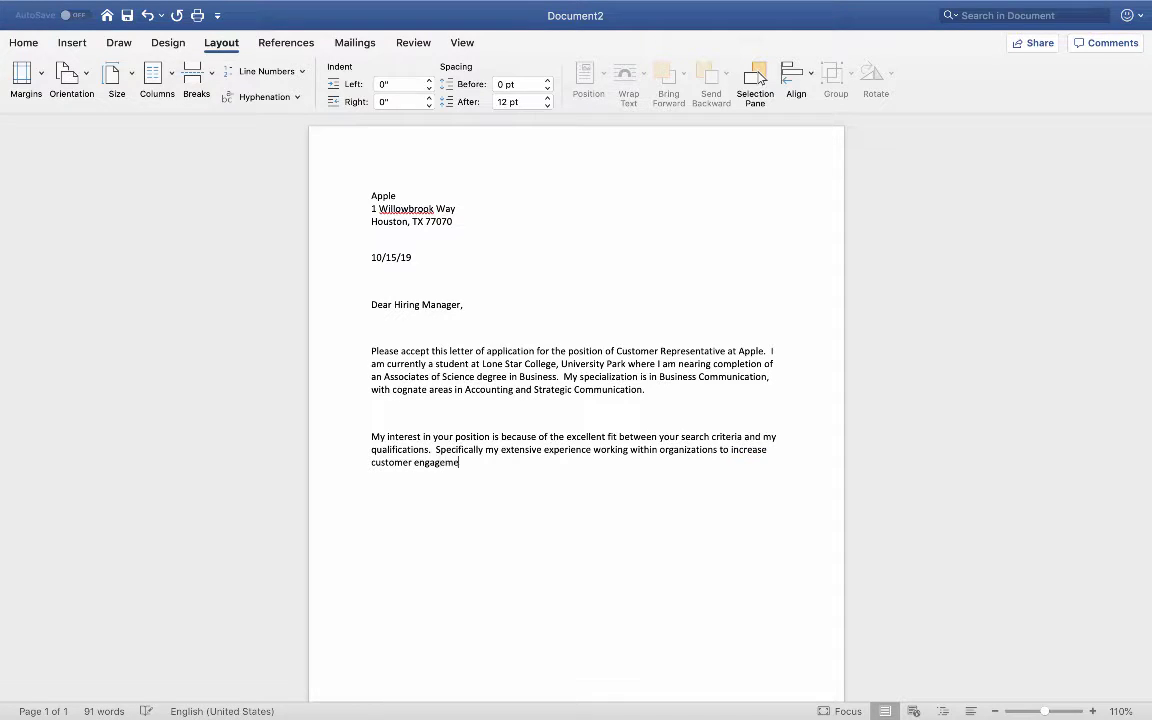
{"action": "type", "text": "nt and"}
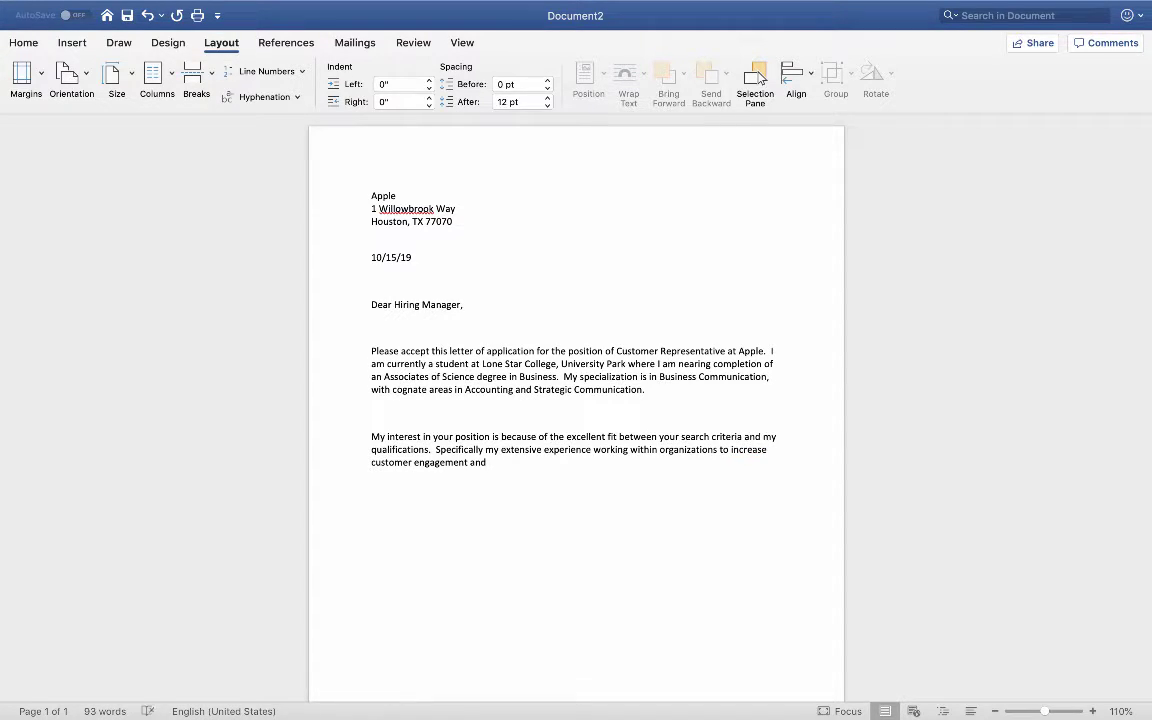
{"action": "type", "text": " sales."}
{"action": "right_click", "coordinate": [470, 450]}
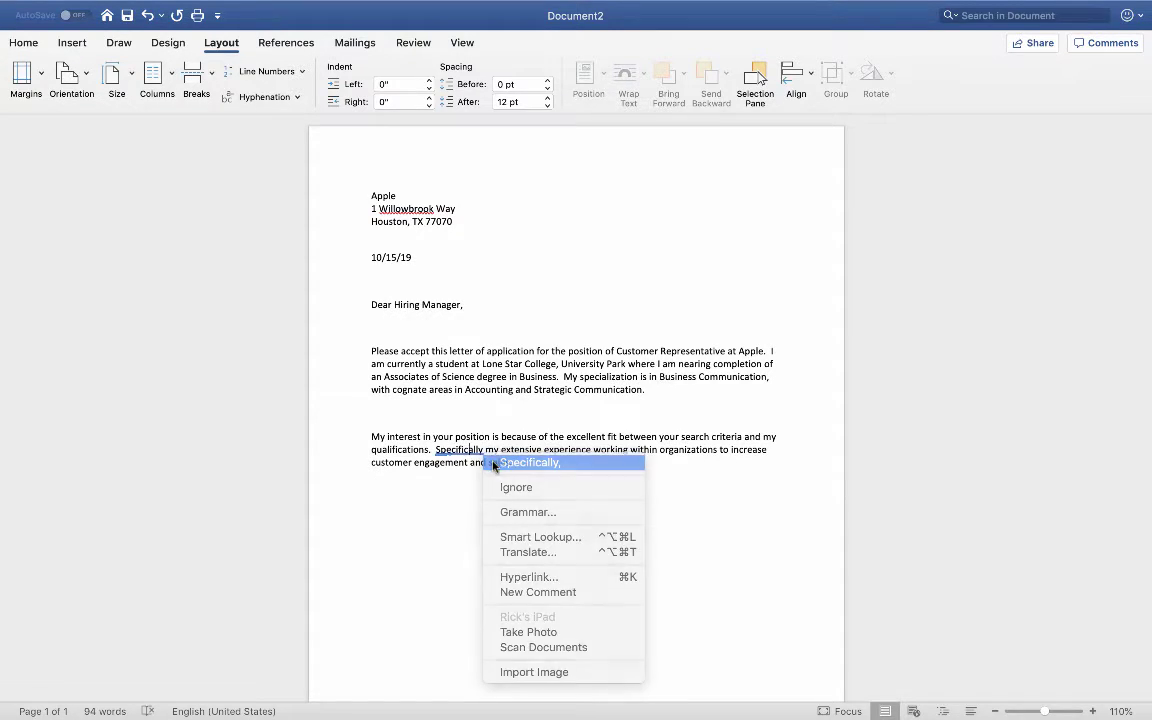
{"action": "left_click", "coordinate": [493, 463]}
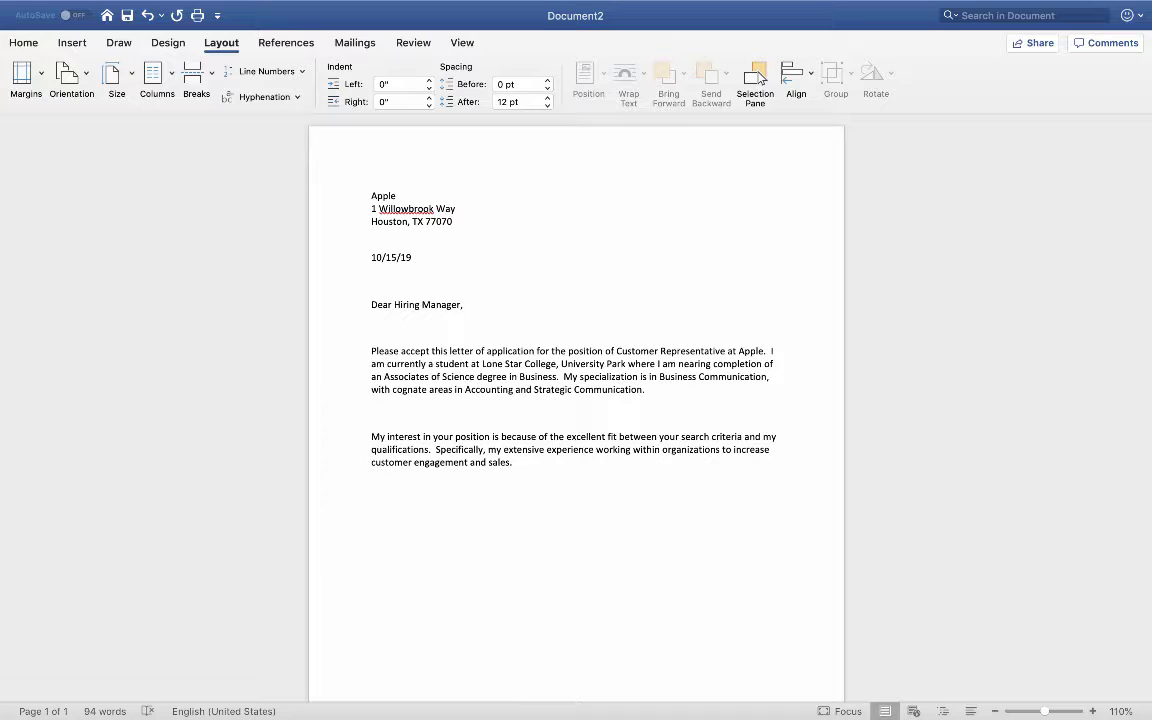
Step: Type 'I currently serve T-Mobile as a Communications Analyst for new client acquisitions', fixing the T-Mobile spelling
{"action": "type", "text": "I currently serve T mobile"}
{"action": "key", "text": "Left"}
{"action": "key", "text": "Left"}
{"action": "key", "text": "Left"}
{"action": "key", "text": "Left"}
{"action": "key", "text": "Left"}
{"action": "key", "text": "Left"}
{"action": "key", "text": "BackSpace"}
{"action": "type", "text": "-"}
{"action": "left_click", "coordinate": [530, 514]}
{"action": "type", "text": "as a Communications Ana"}
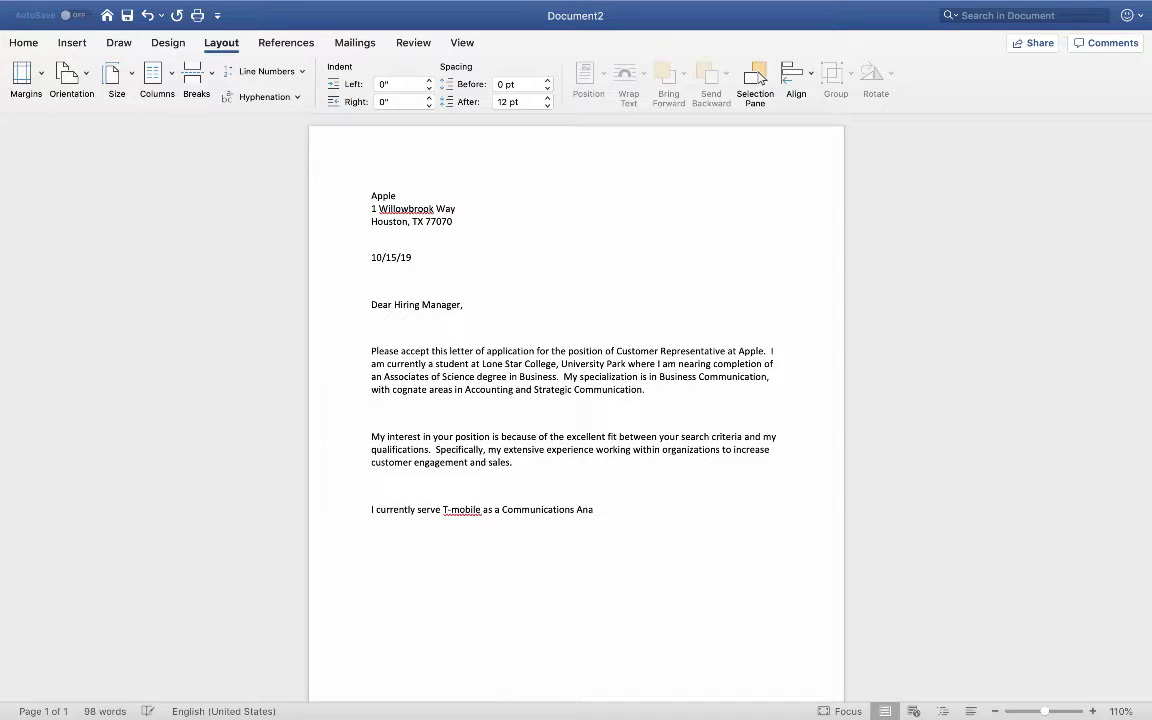
{"action": "type", "text": "lyst for new client a"}
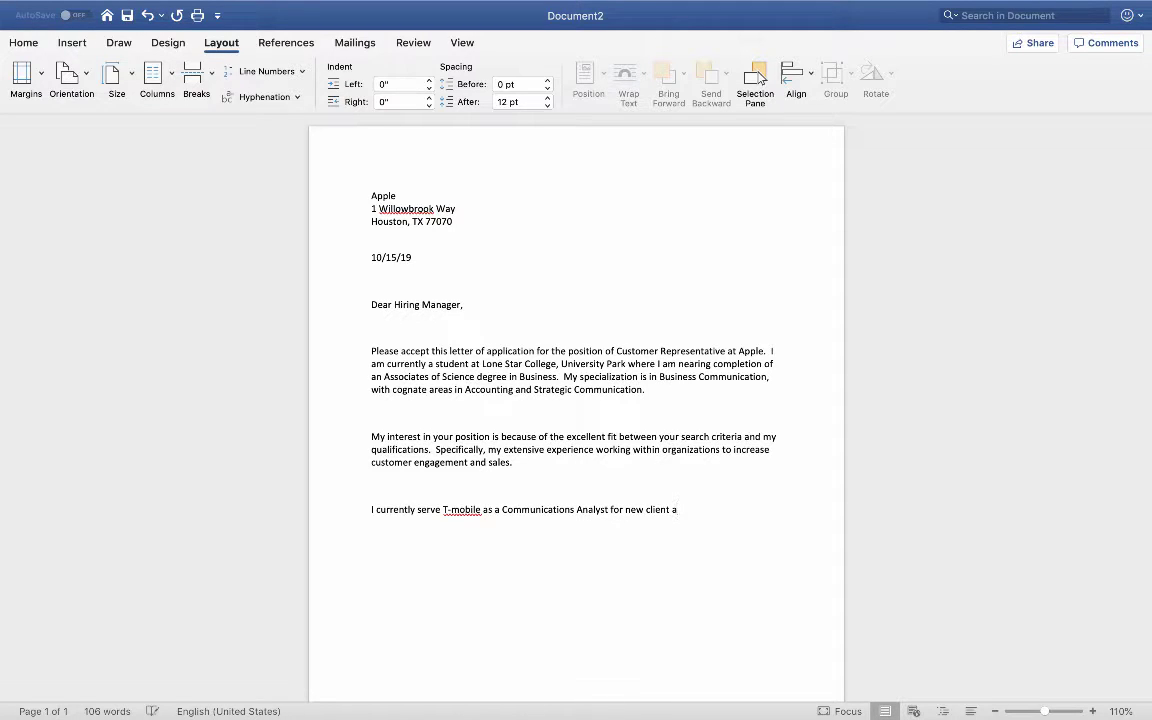
{"action": "type", "text": "cquisitions"}
{"action": "right_click", "coordinate": [466, 510]}
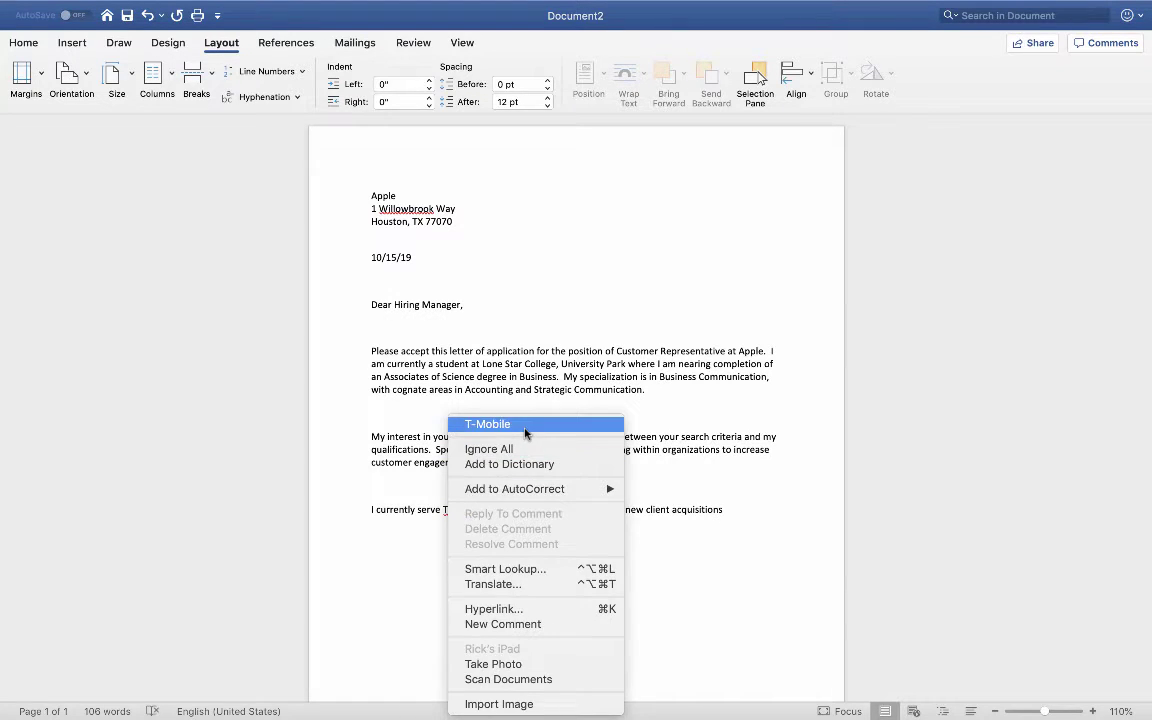
{"action": "left_click", "coordinate": [525, 425]}
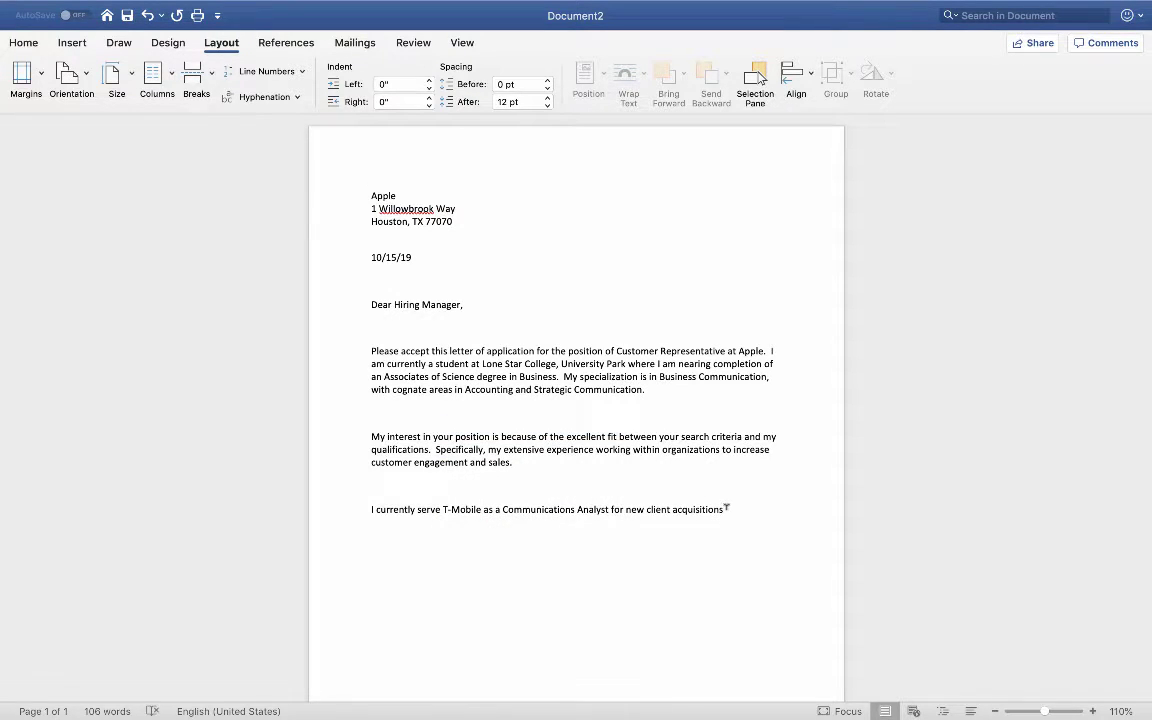
{"action": "left_click", "coordinate": [727, 509]}
Step: Add the sentence on assisting customers with cellular needs and 'Responsibilities include:', fixing 'directly' and 'Responsibilities'
{"action": "type", "text": ". I work directtly with customers, a"}
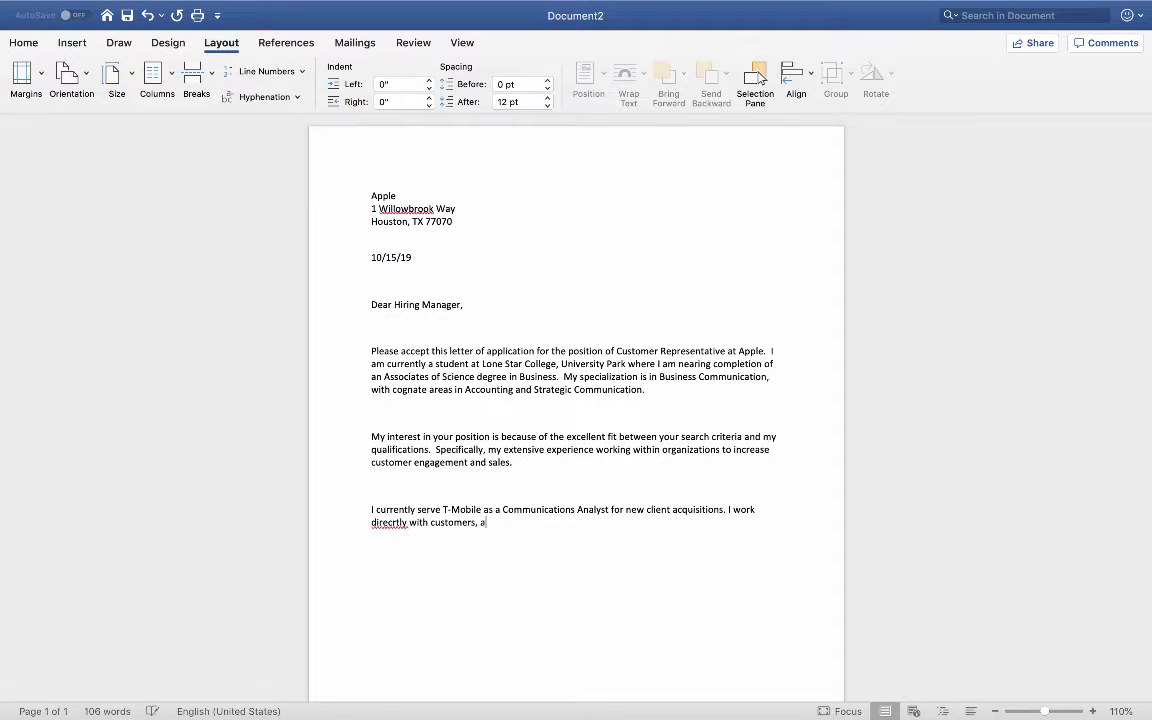
{"action": "type", "text": "ssisting"}
{"action": "key", "text": "BackSpace"}
{"action": "type", "text": "them with y"}
{"action": "key", "text": "BackSpace"}
{"action": "type", "text": "their cellu"}
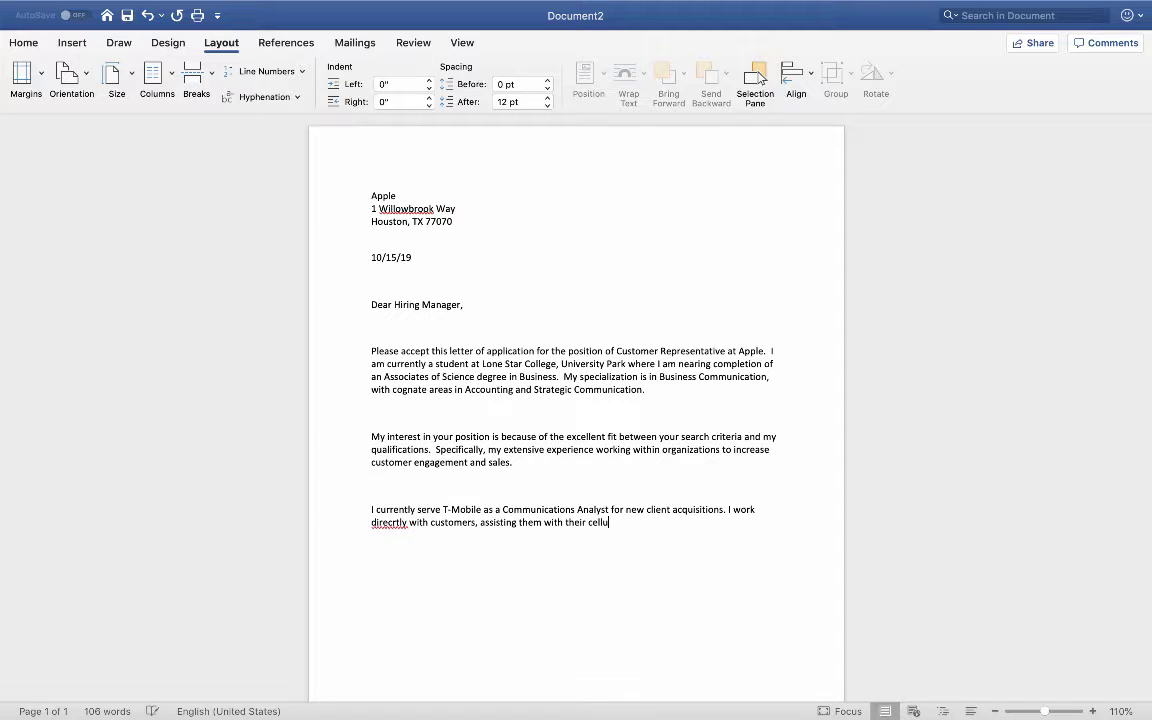
{"action": "type", "text": "lar needs.  Responisibilites include:"}
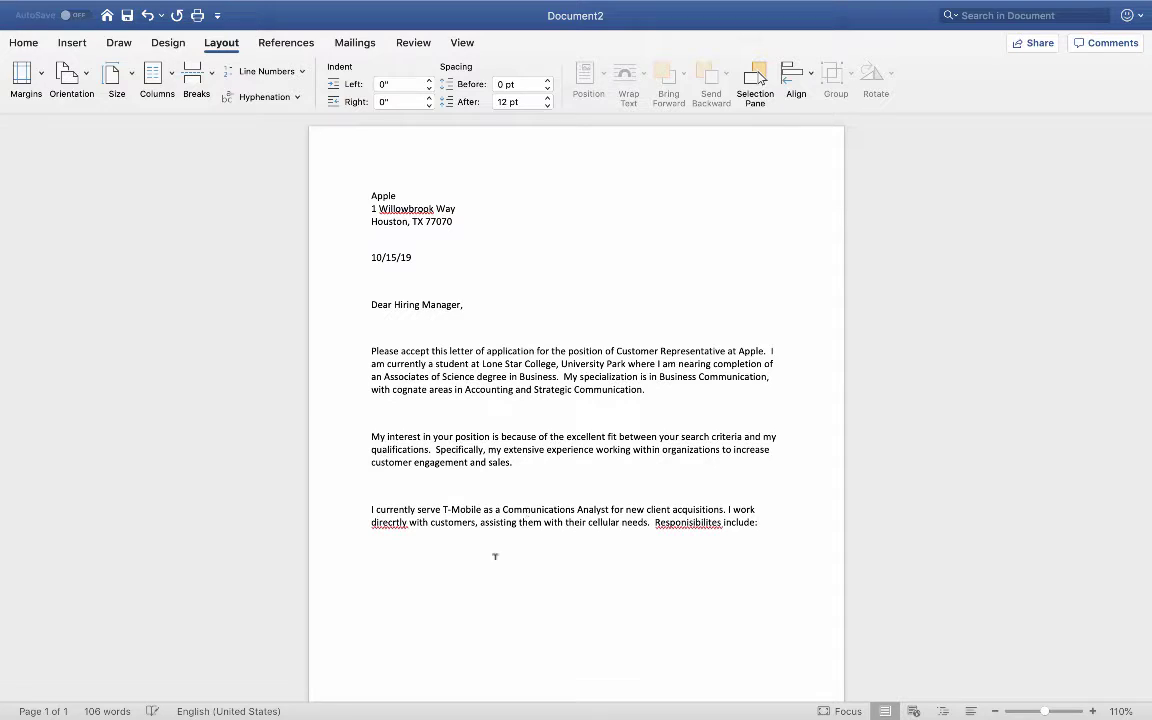
{"action": "right_click", "coordinate": [389, 522]}
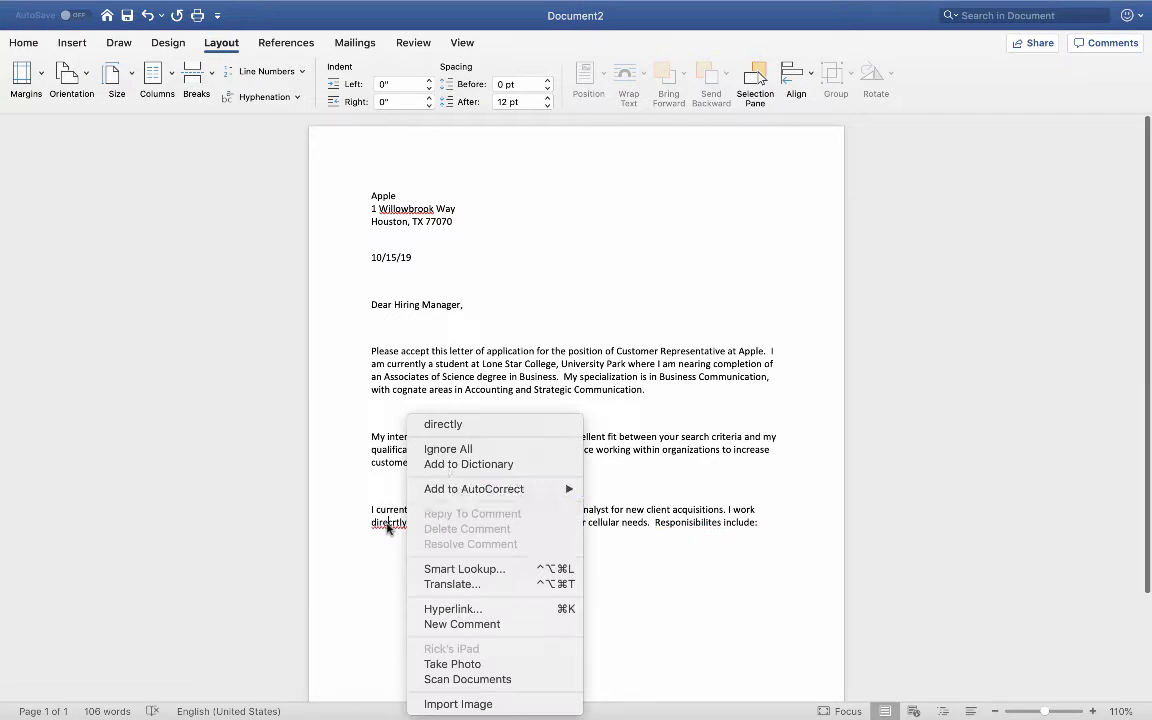
{"action": "left_click", "coordinate": [453, 427]}
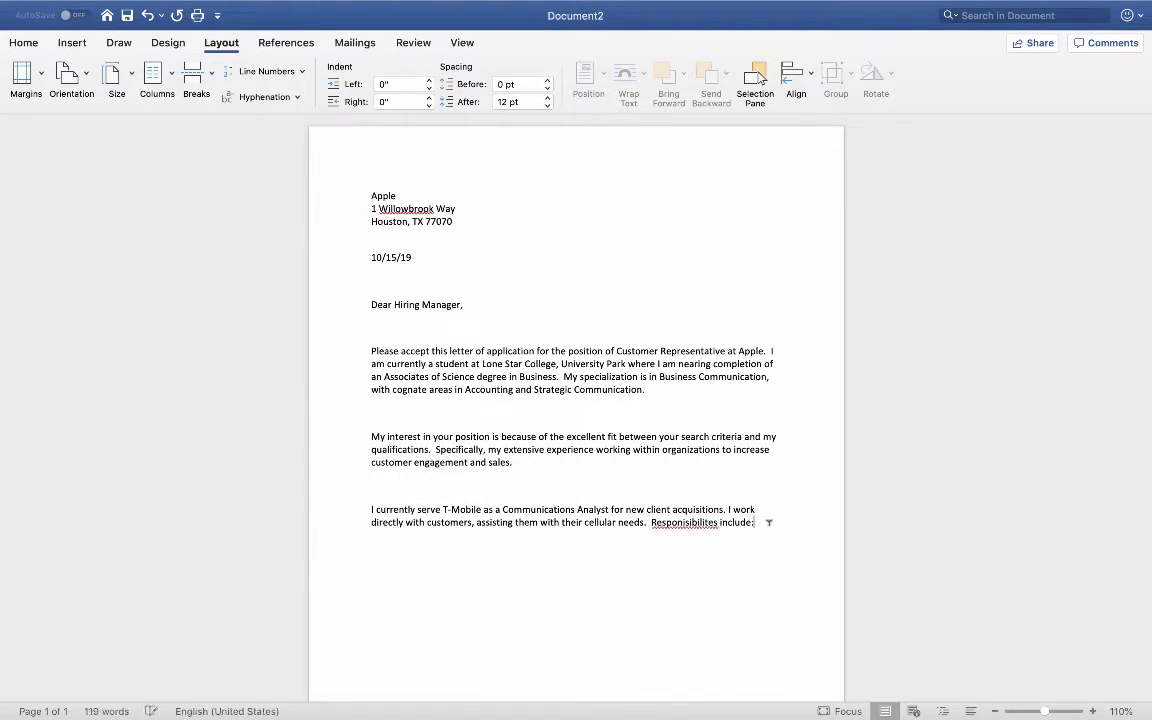
{"action": "right_click", "coordinate": [705, 524]}
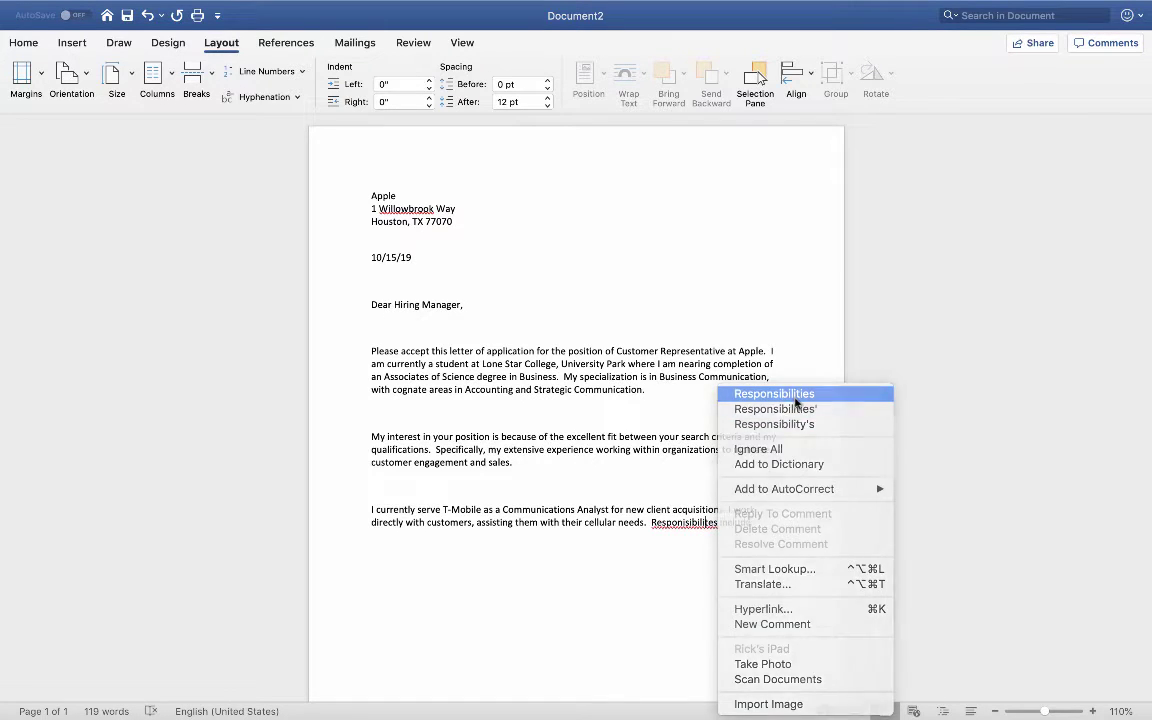
{"action": "left_click", "coordinate": [774, 394]}
{"action": "key", "text": "Return"}
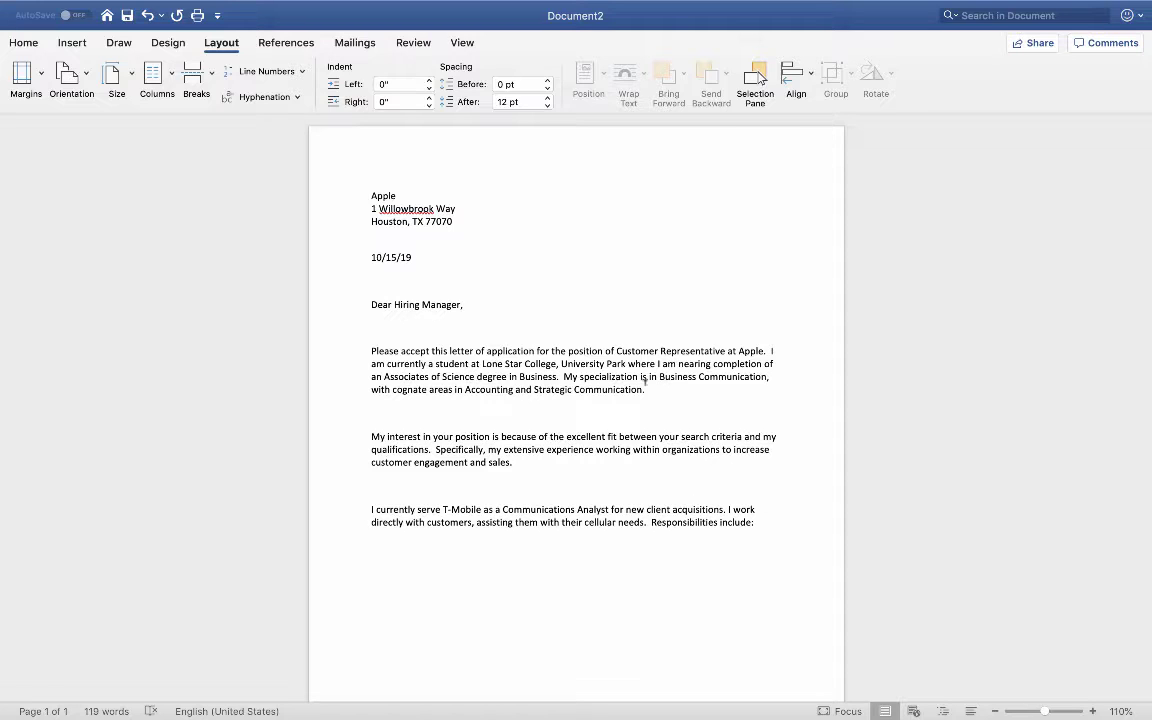
Step: Start a bulleted list with 'New account setups' and 'Account management and plan upgrades'
{"action": "left_click", "coordinate": [23, 43]}
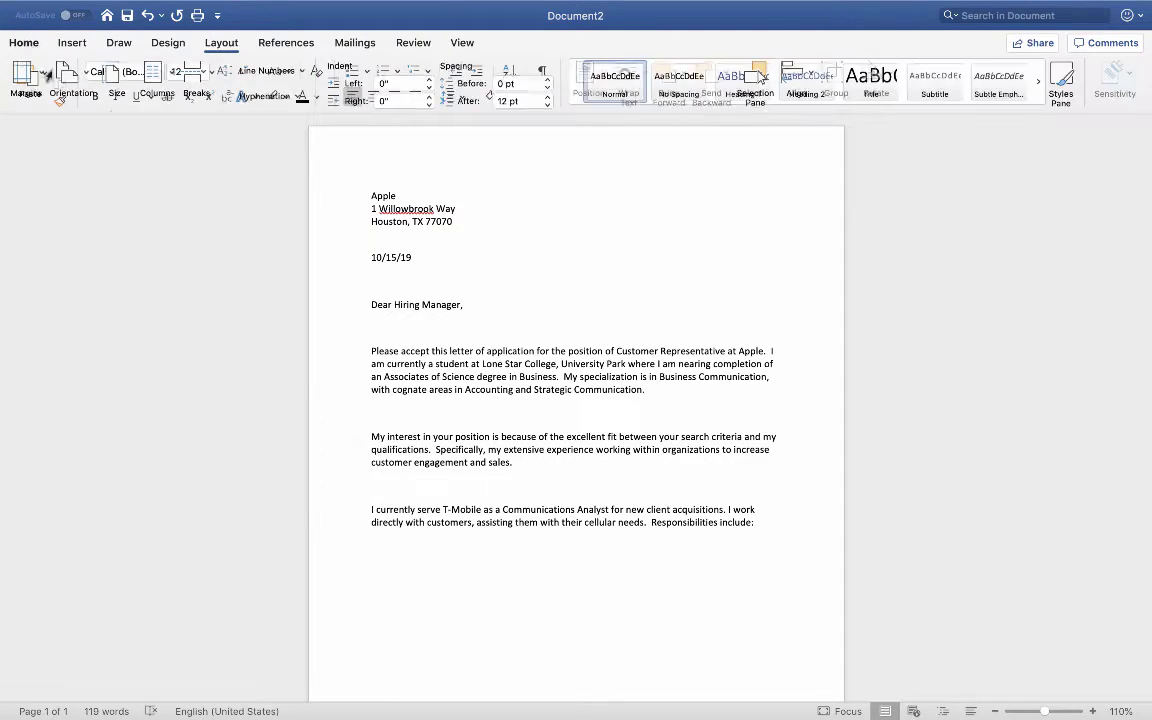
{"action": "left_click", "coordinate": [348, 73]}
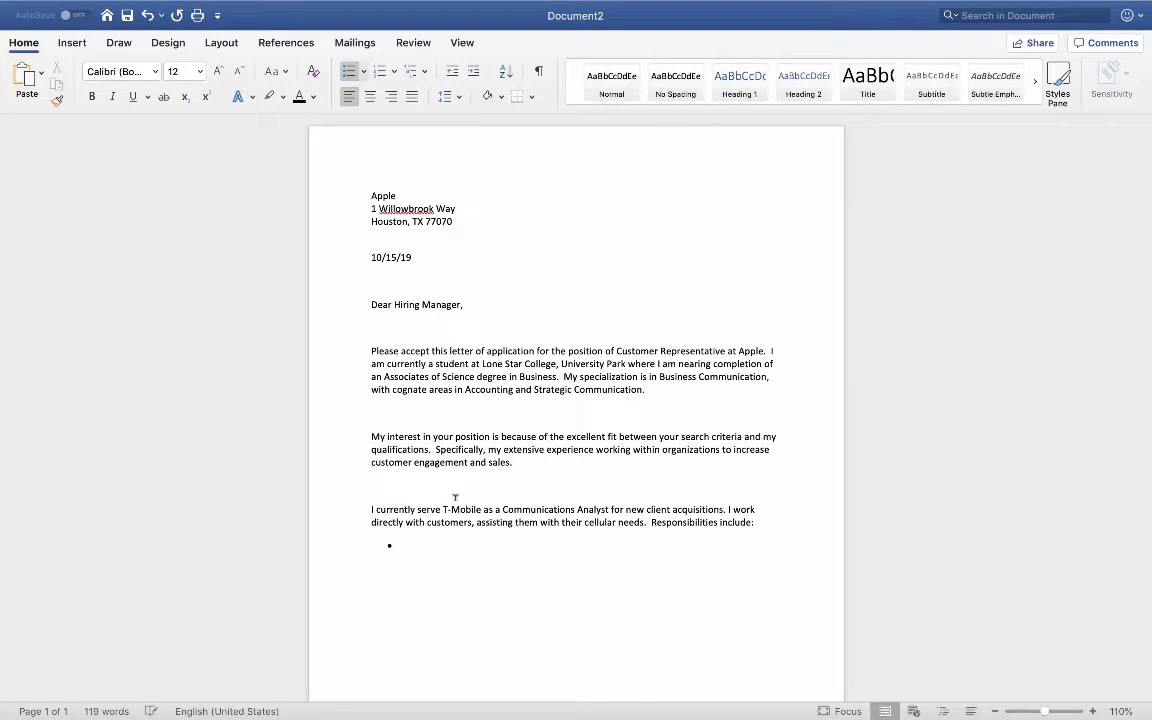
{"action": "type", "text": "New "}
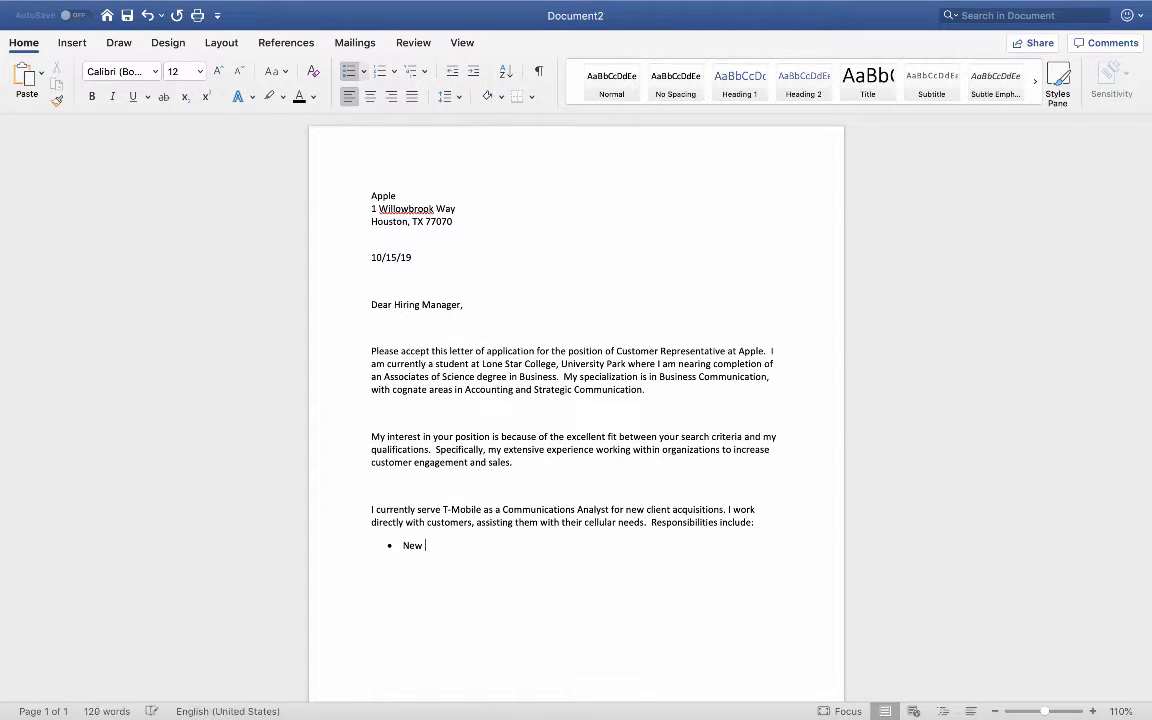
{"action": "type", "text": "account setups"}
{"action": "key", "text": "Return"}
{"action": "type", "text": "Account mana"}
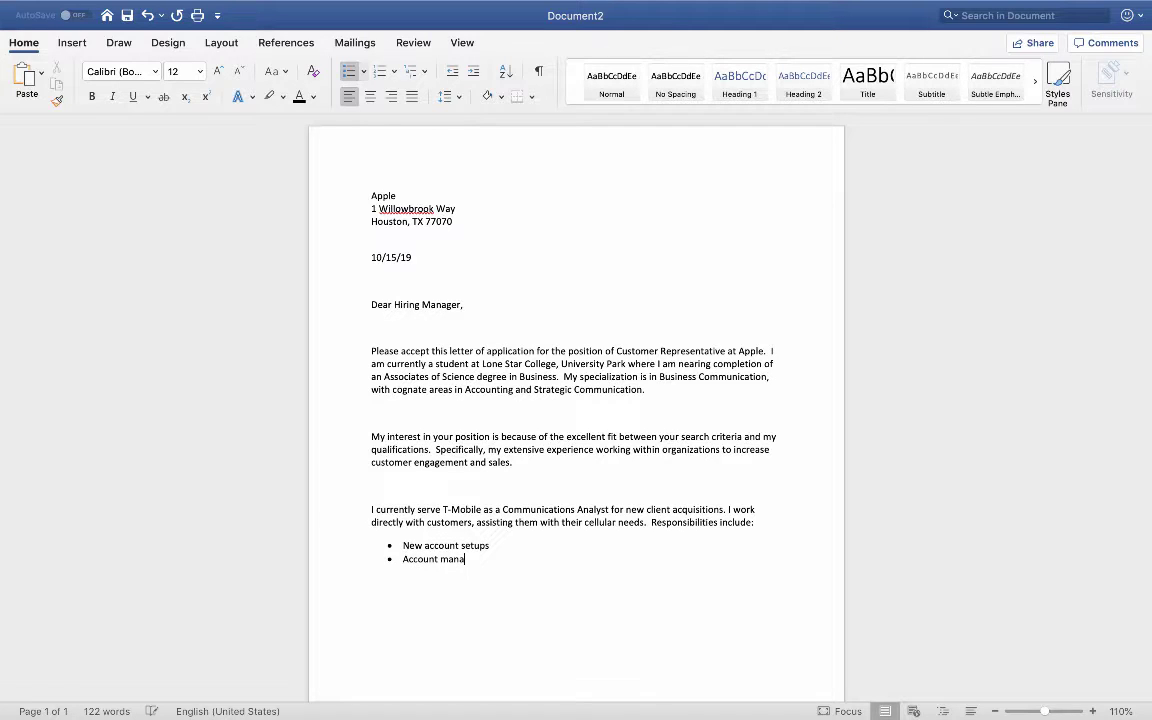
{"action": "type", "text": "gement and plan upgrades"}
{"action": "key", "text": "Return"}
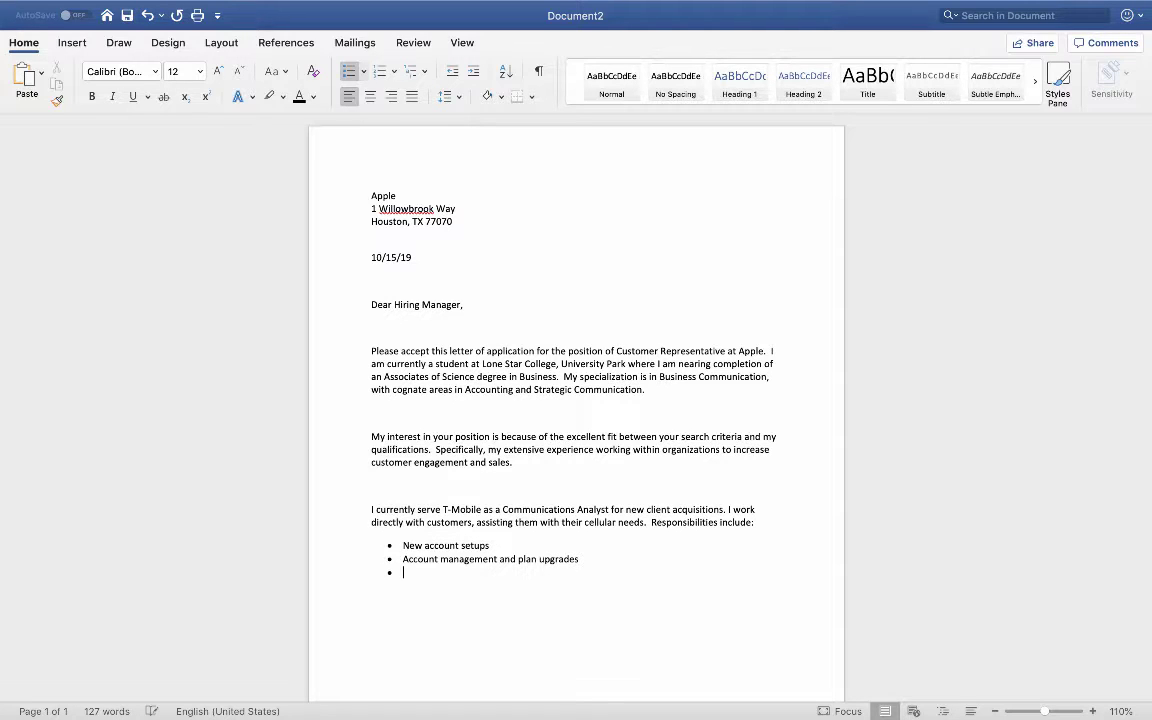
Step: Add bullets 'Device support', 'Complaint resolution' and 'Corporate promotions and event planning'
{"action": "type", "text": "Device support"}
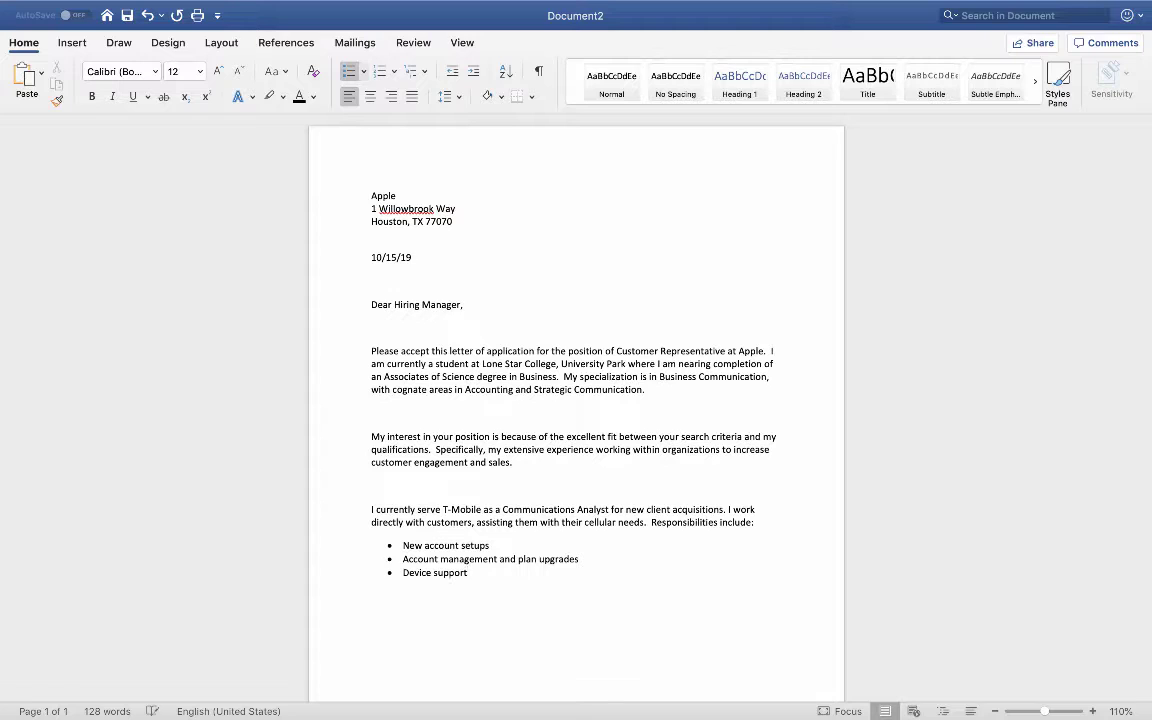
{"action": "key", "text": "Return"}
{"action": "type", "text": "Complaint resolution"}
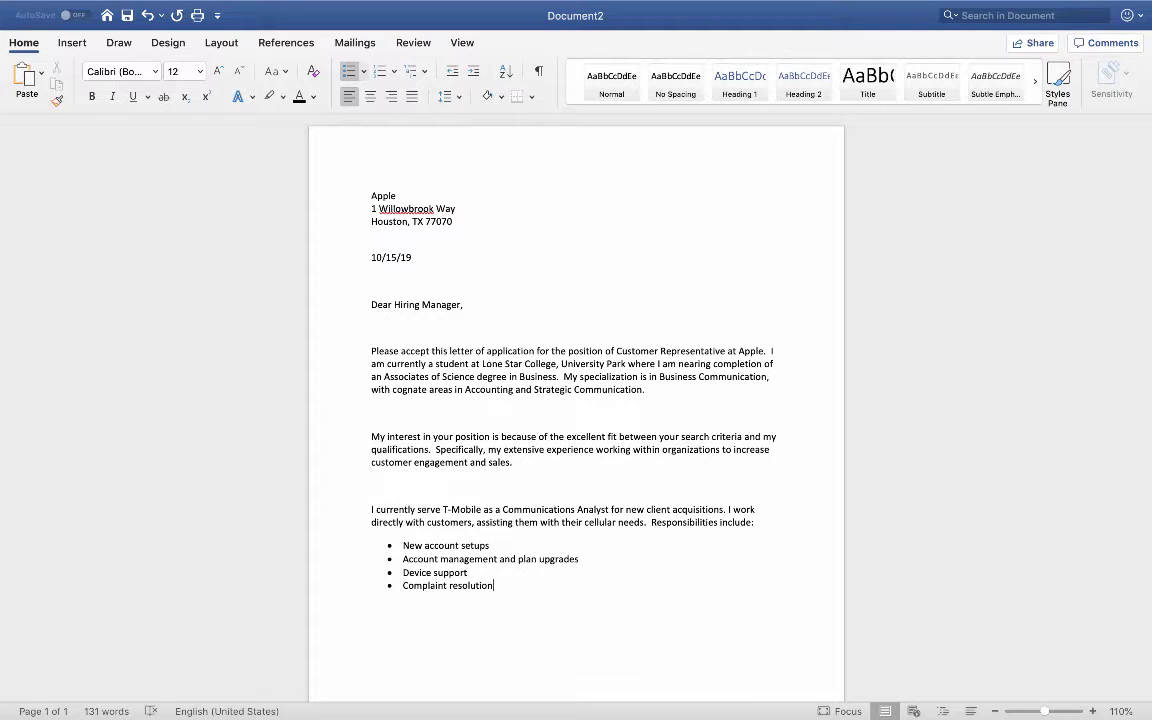
{"action": "key", "text": "Return"}
{"action": "type", "text": "Corpora"}
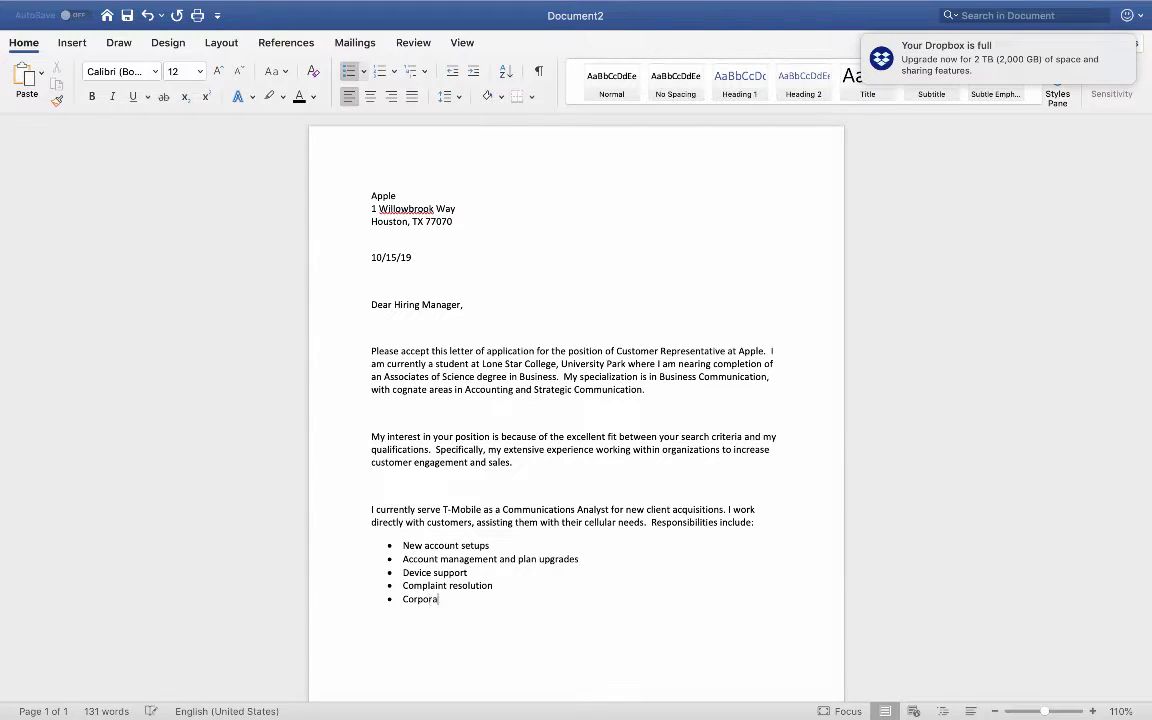
{"action": "type", "text": "te pr"}
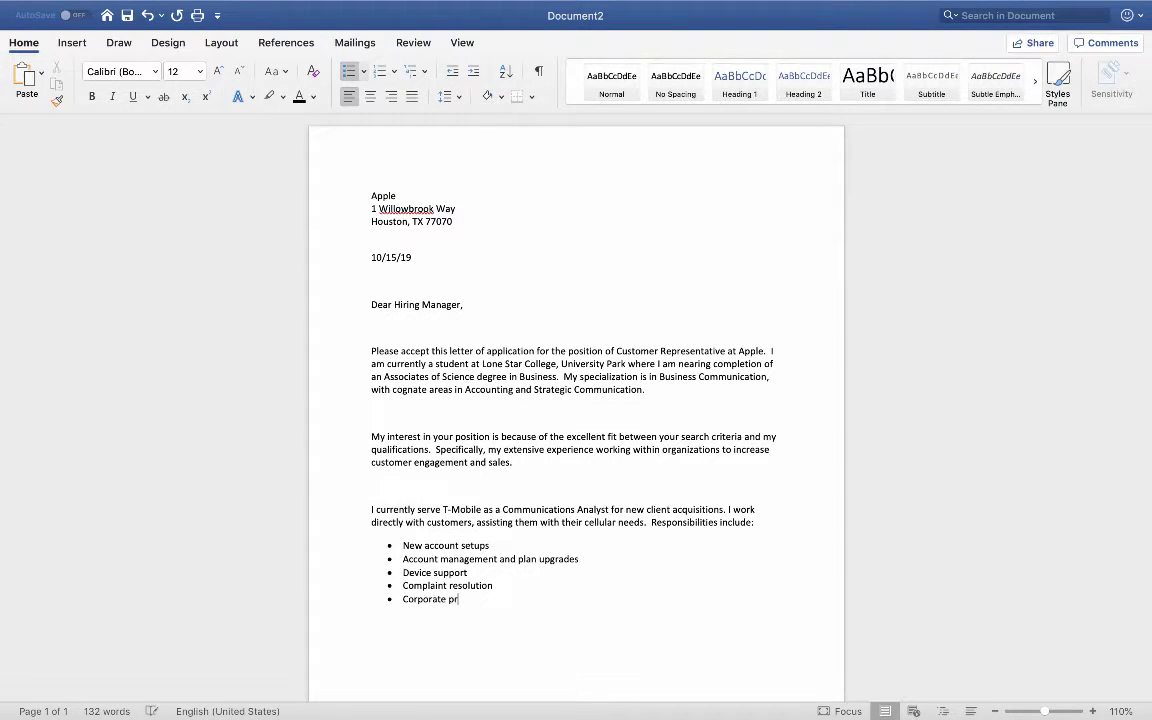
{"action": "type", "text": "omotions an"}
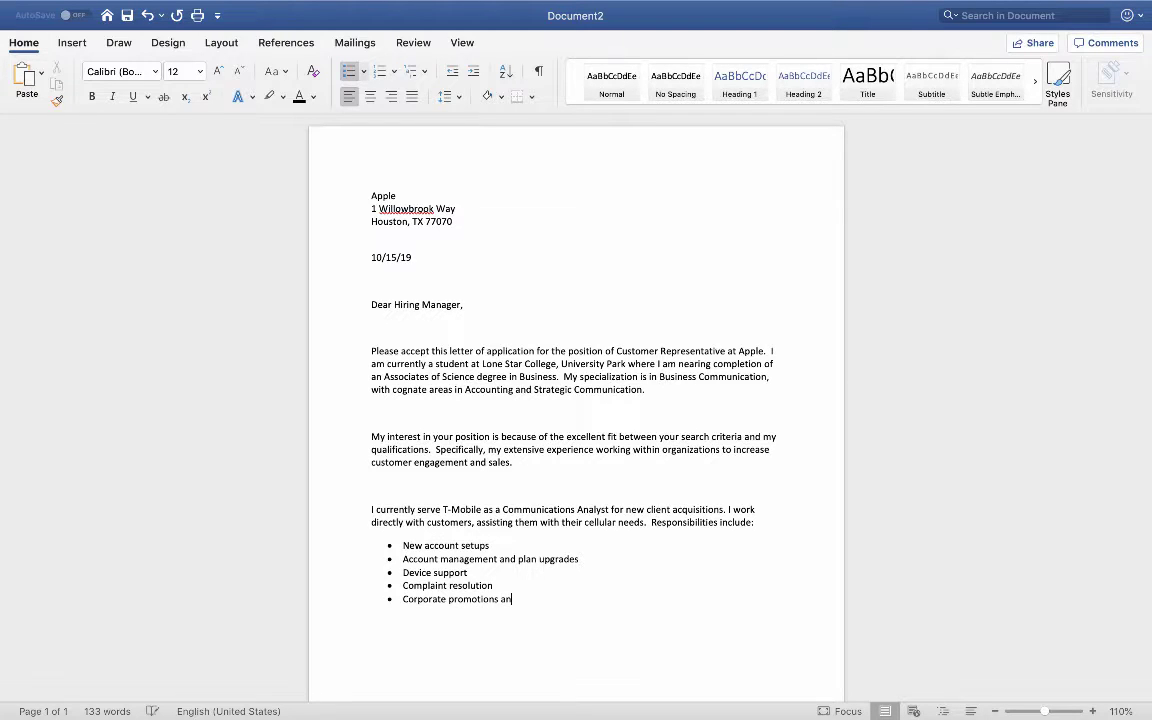
{"action": "type", "text": "d event planning"}
Step: Delete the blank lines above the 'My interest' and 'I currently serve' paragraphs
{"action": "left_click", "coordinate": [372, 437]}
{"action": "key", "text": "BackSpace"}
{"action": "key", "text": "Down"}
{"action": "key", "text": "Down"}
{"action": "key", "text": "Down"}
{"action": "key", "text": "Down"}
{"action": "key", "text": "BackSpace"}
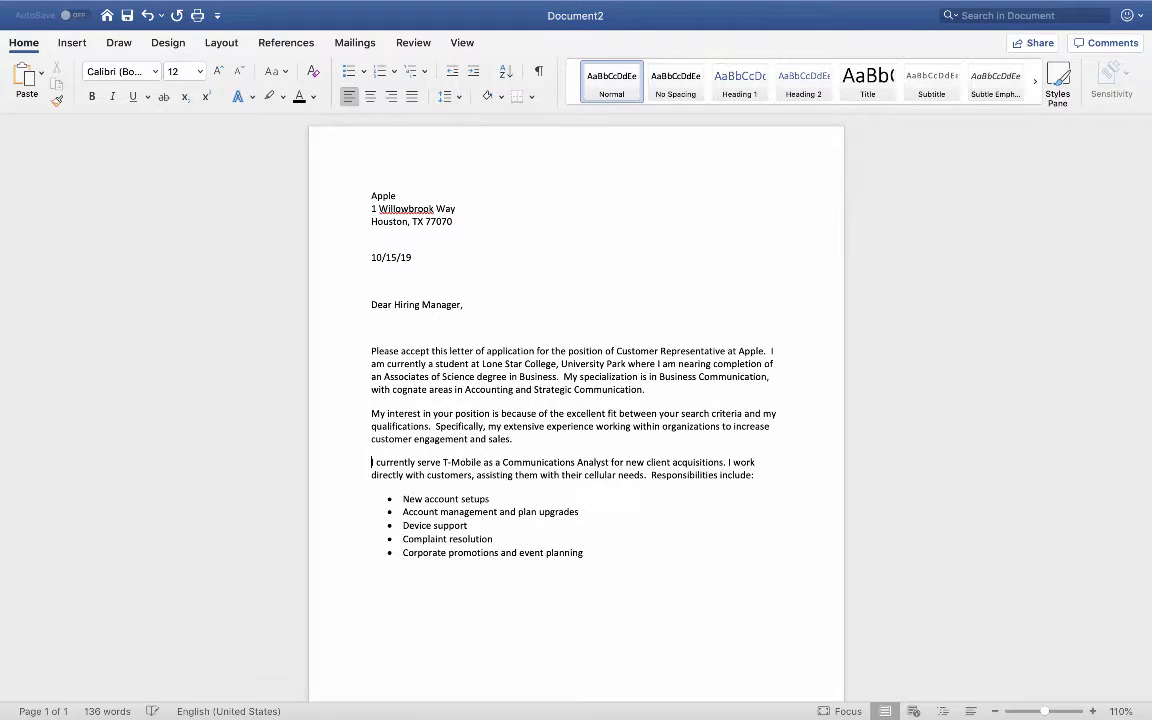
Step: Start a new line after the last bullet, 'Corporate promotions and event planning'
{"action": "scroll", "coordinate": [512, 521], "scroll_direction": "down", "scroll_amount": 1}
{"action": "left_click", "coordinate": [590, 547]}
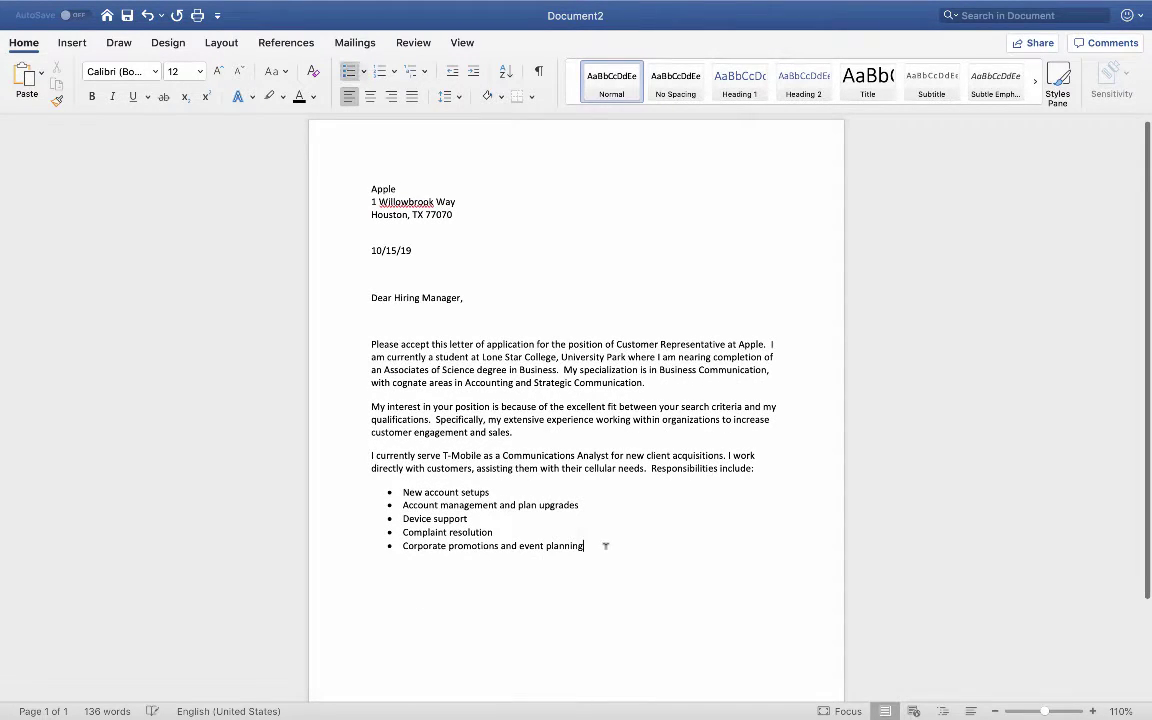
{"action": "key", "text": "Return"}
{"action": "key", "text": "Return"}
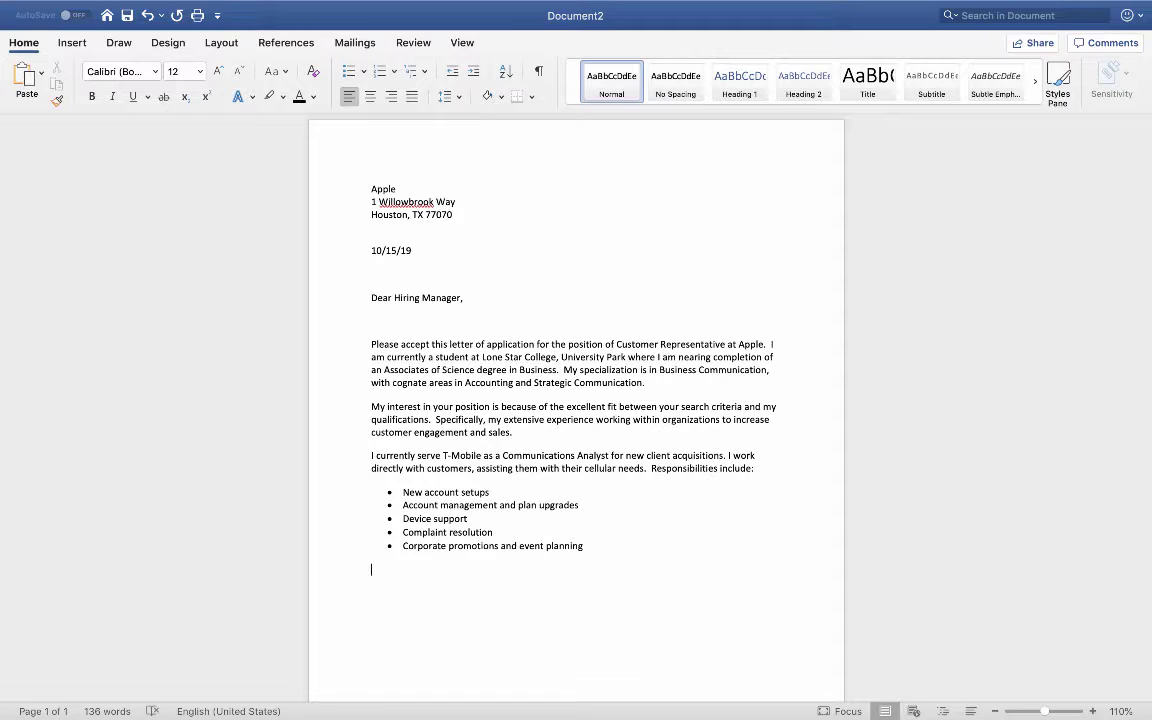
Step: Type 'My time at T-Mobile has allowed me to further develop the customer service skills…' ending 'Customer Representative at Apple.'
{"action": "type", "text": "My time at T-Mobile has allowed me t"}
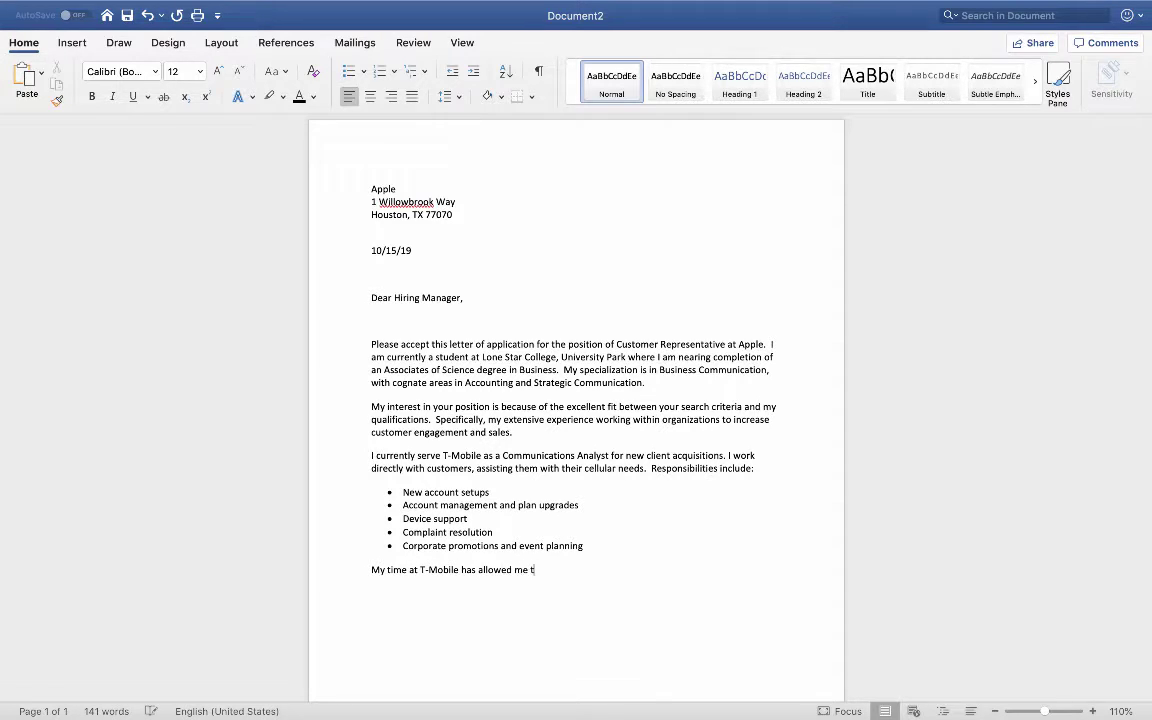
{"action": "type", "text": "o further develop the customer "}
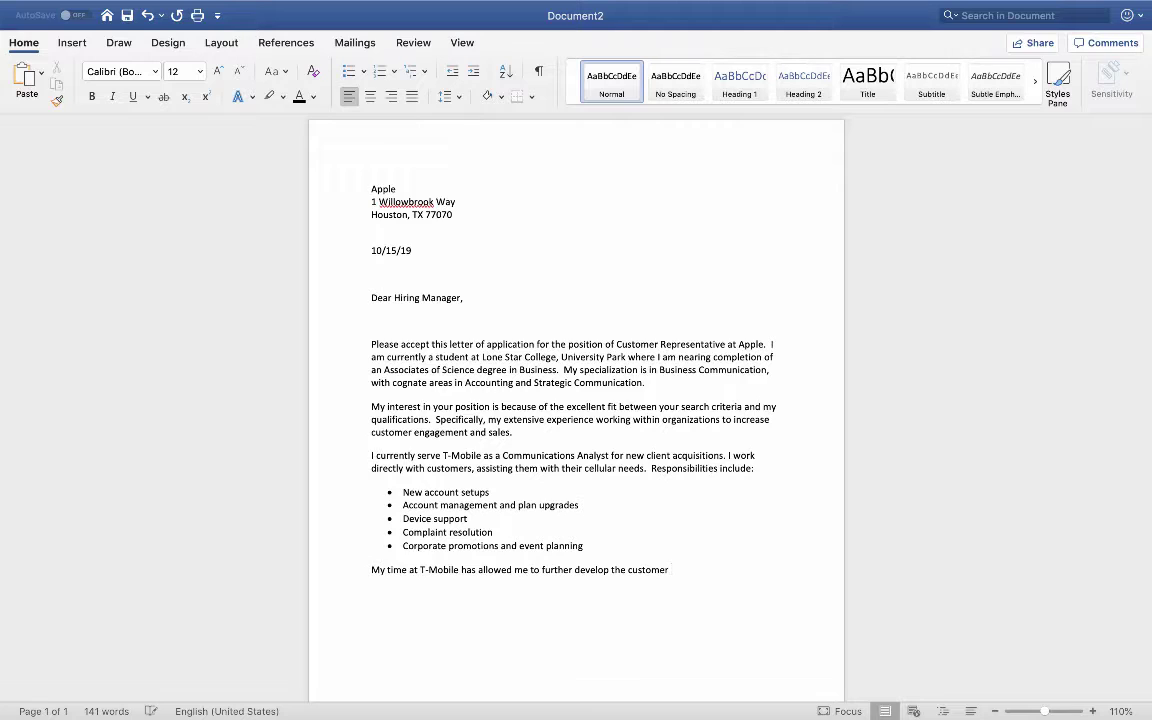
{"action": "type", "text": "service skills neede"}
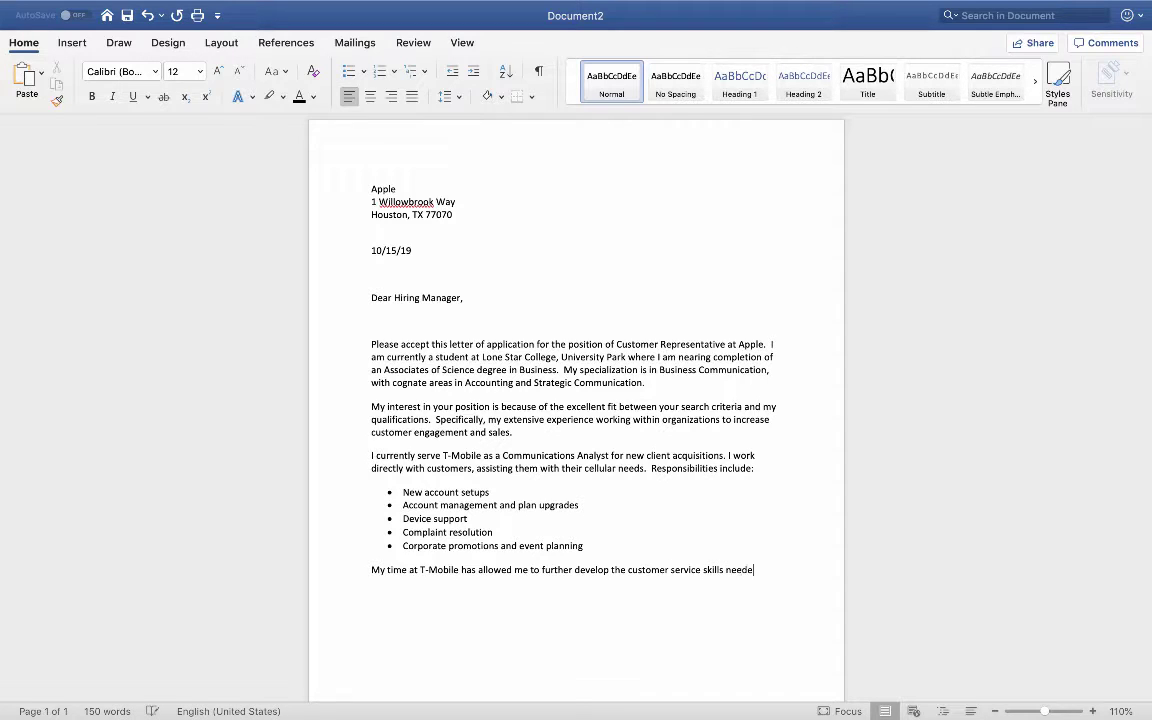
{"action": "type", "text": "d to be successgu"}
{"action": "key", "text": "BackSpace"}
{"action": "key", "text": "BackSpace"}
{"action": "type", "text": "ful as a"}
{"action": "type", "text": "Customer R"}
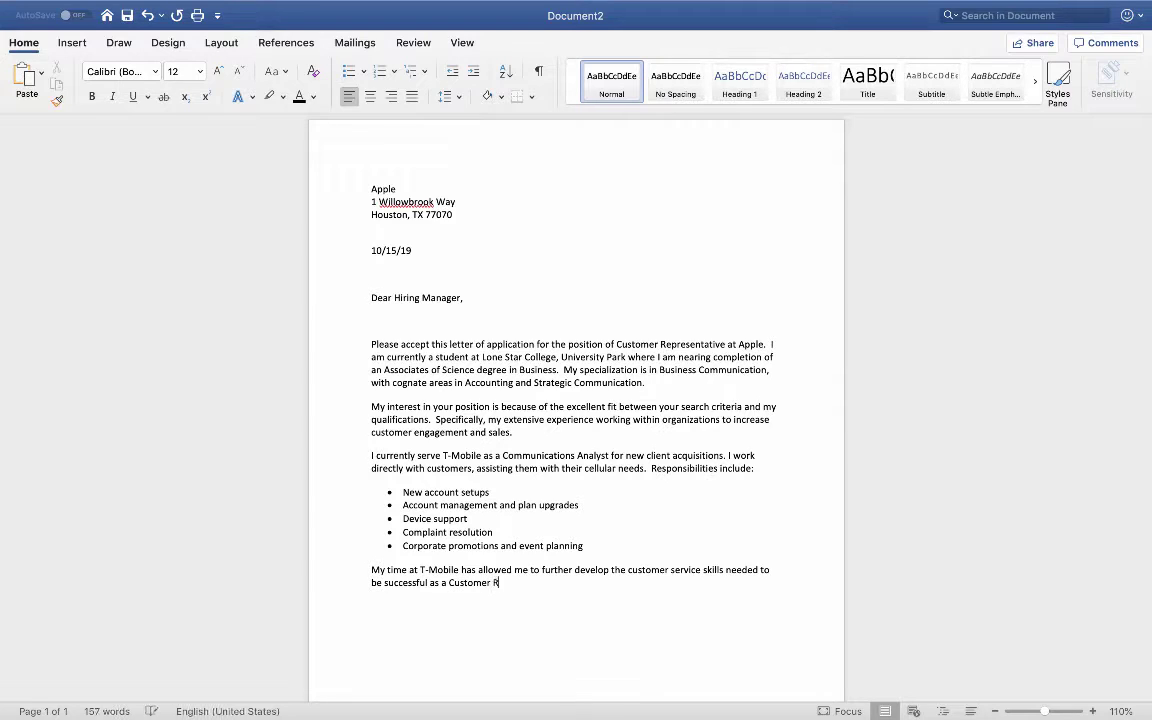
{"action": "type", "text": "epresentative at Apple."}
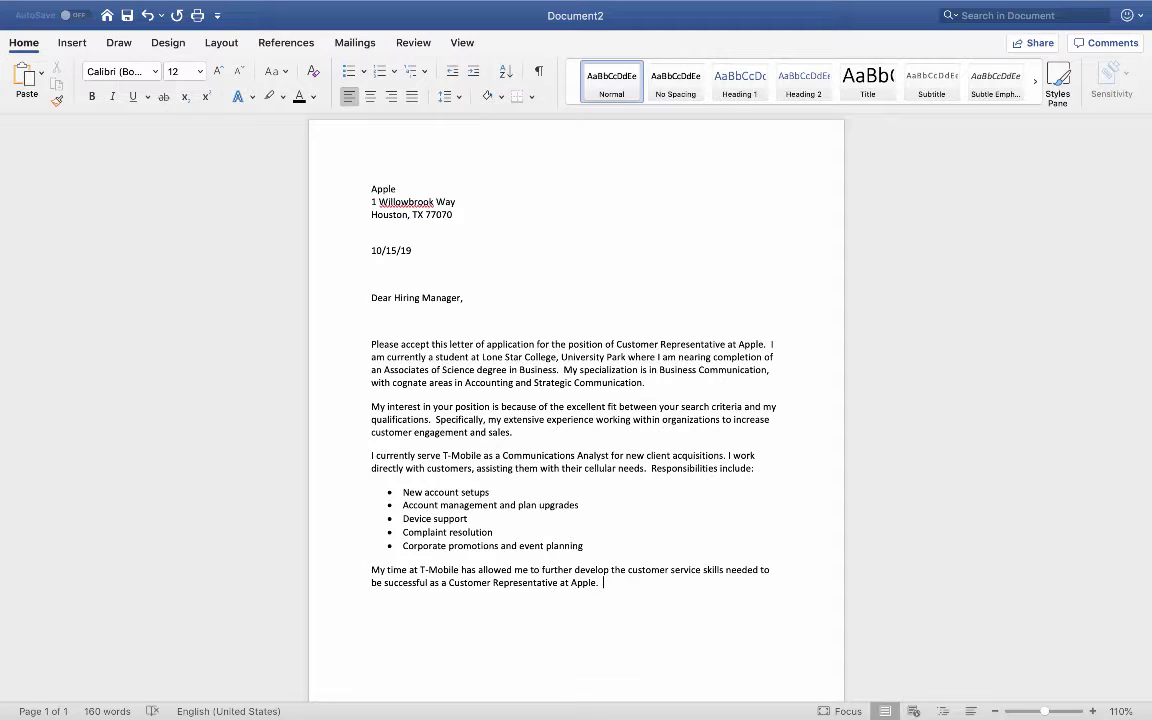
Step: Type 'I have impeccable customer service manners, a positive attitude, and an ability'
{"action": "type", "text": "I have impeccabl"}
{"action": "type", "text": "customer"}
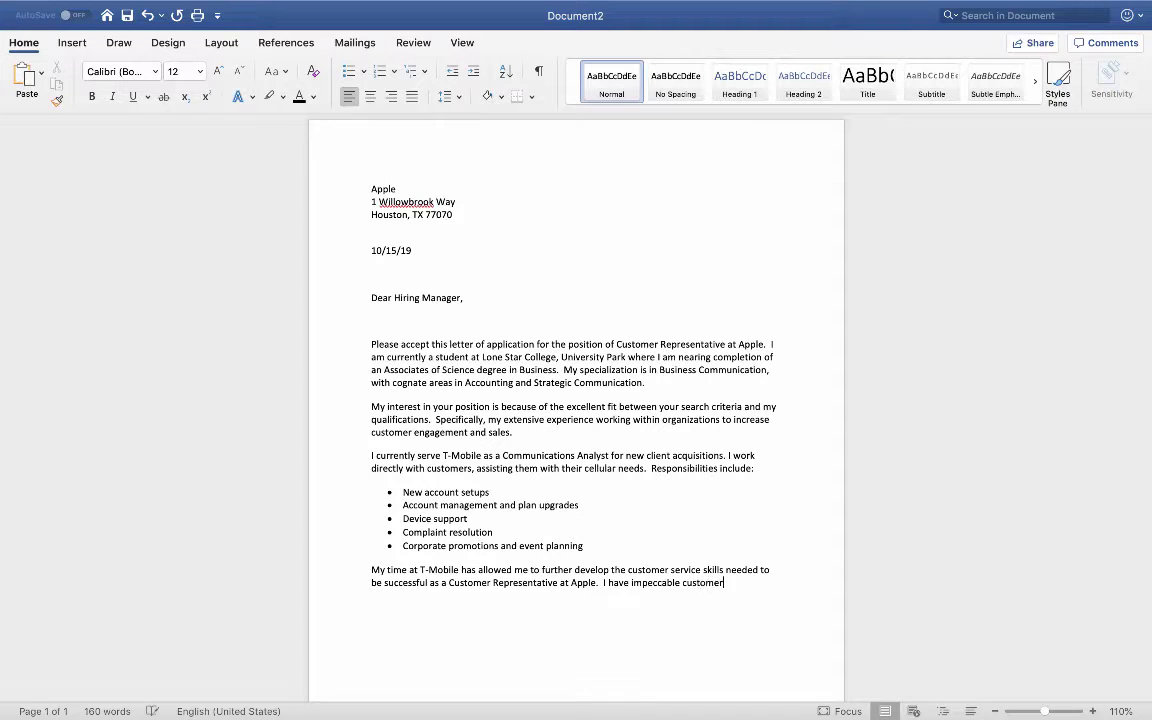
{"action": "type", "text": " s"}
{"action": "type", "text": "ervice"}
{"action": "type", "text": " manners, a p"}
{"action": "type", "text": "ositive attitu"}
{"action": "type", "text": "de"}
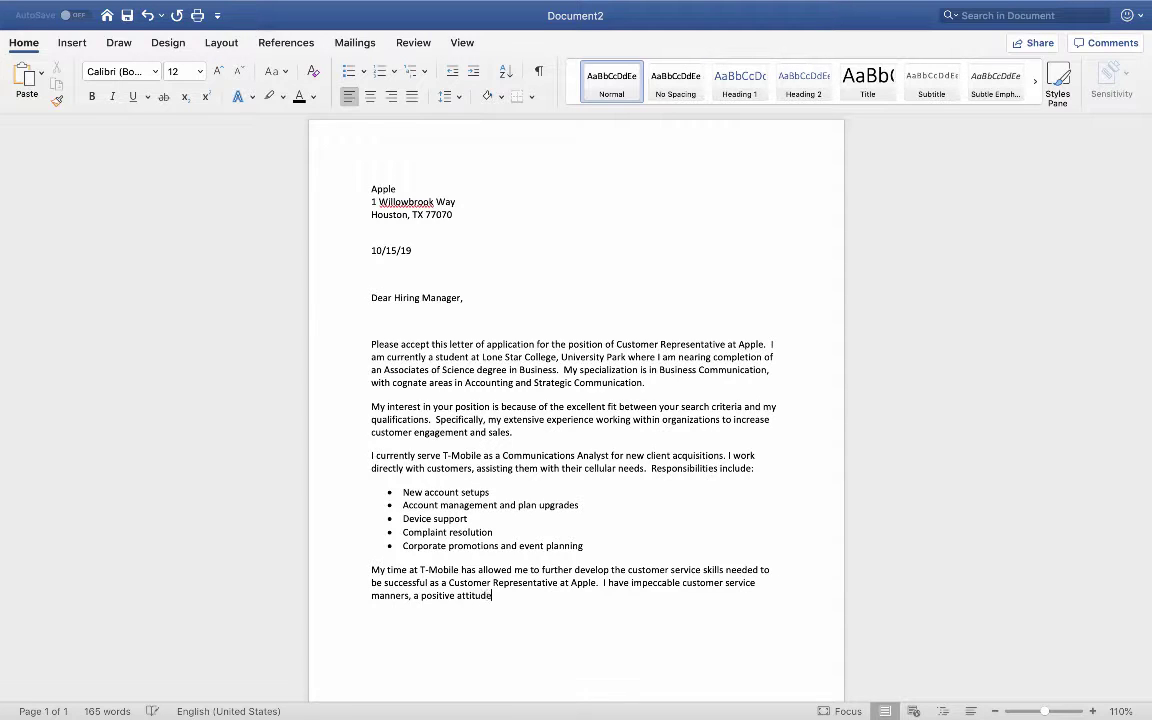
{"action": "type", "text": ", and an abilioty"}
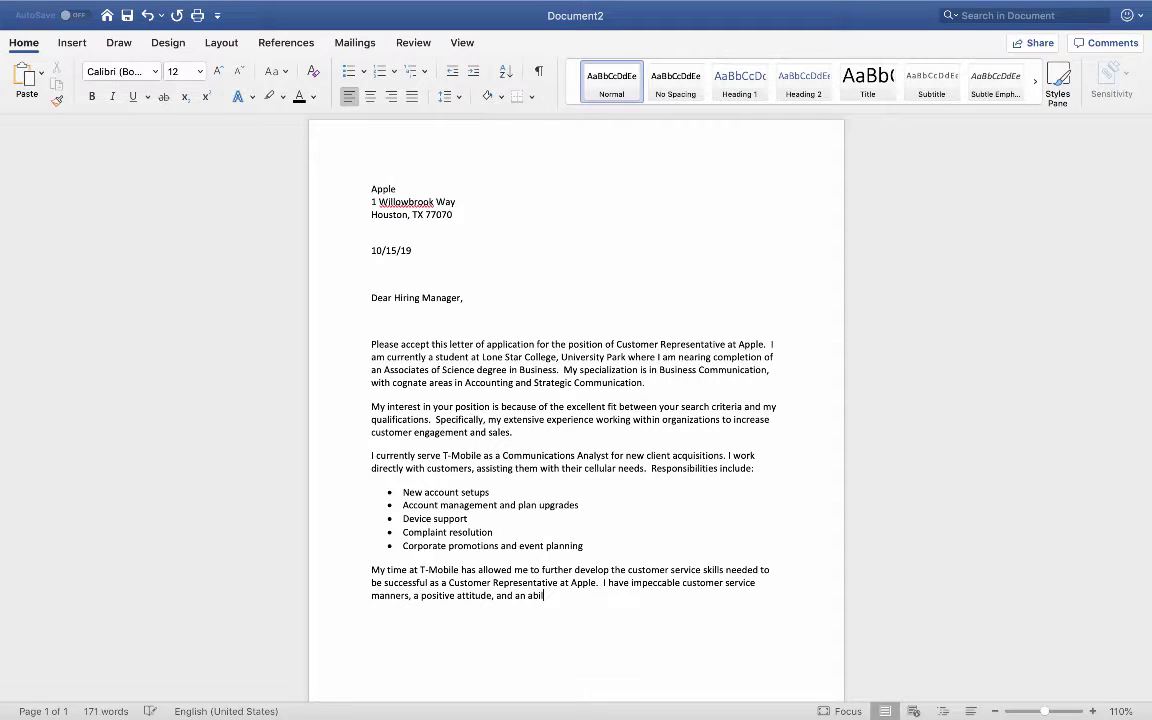
{"action": "key", "text": "BackSpace"}
{"action": "key", "text": "BackSpace"}
{"action": "key", "text": "BackSpace"}
{"action": "key", "text": "BackSpace"}
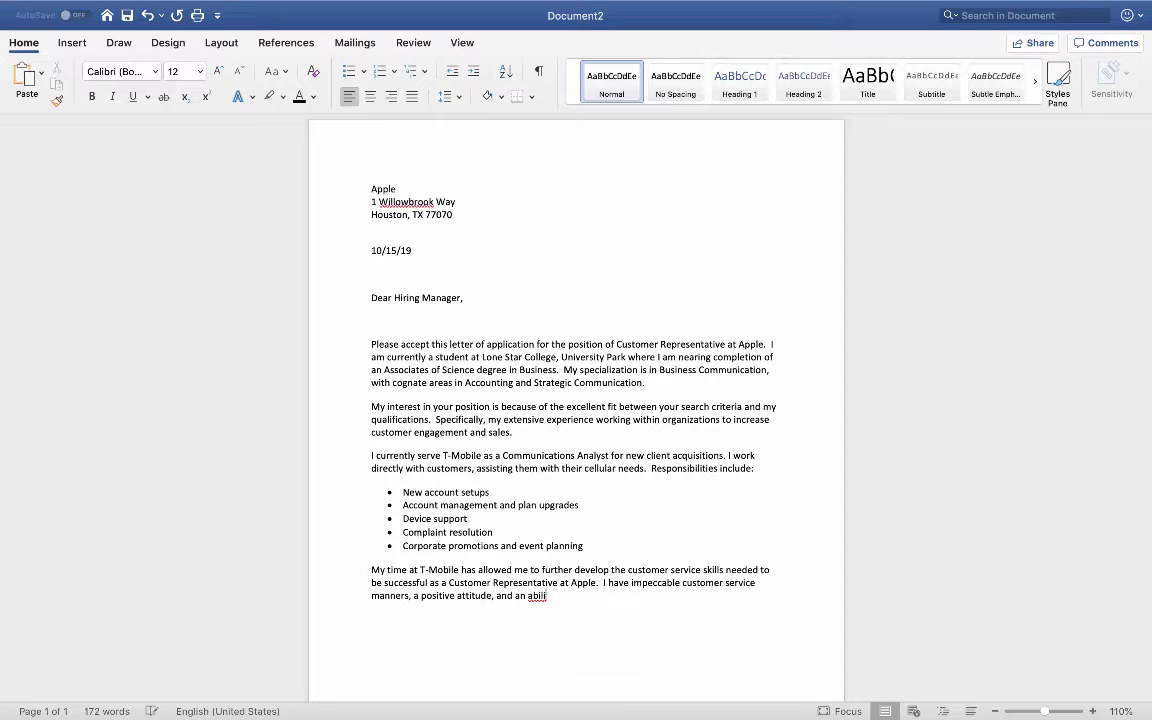
{"action": "type", "text": "ty"}
Step: Add the disgruntled-customers, multitasking and new-ideas sentences, then begin with 'Additionally,'
{"action": "type", "text": "to politely deal with disgruntled "}
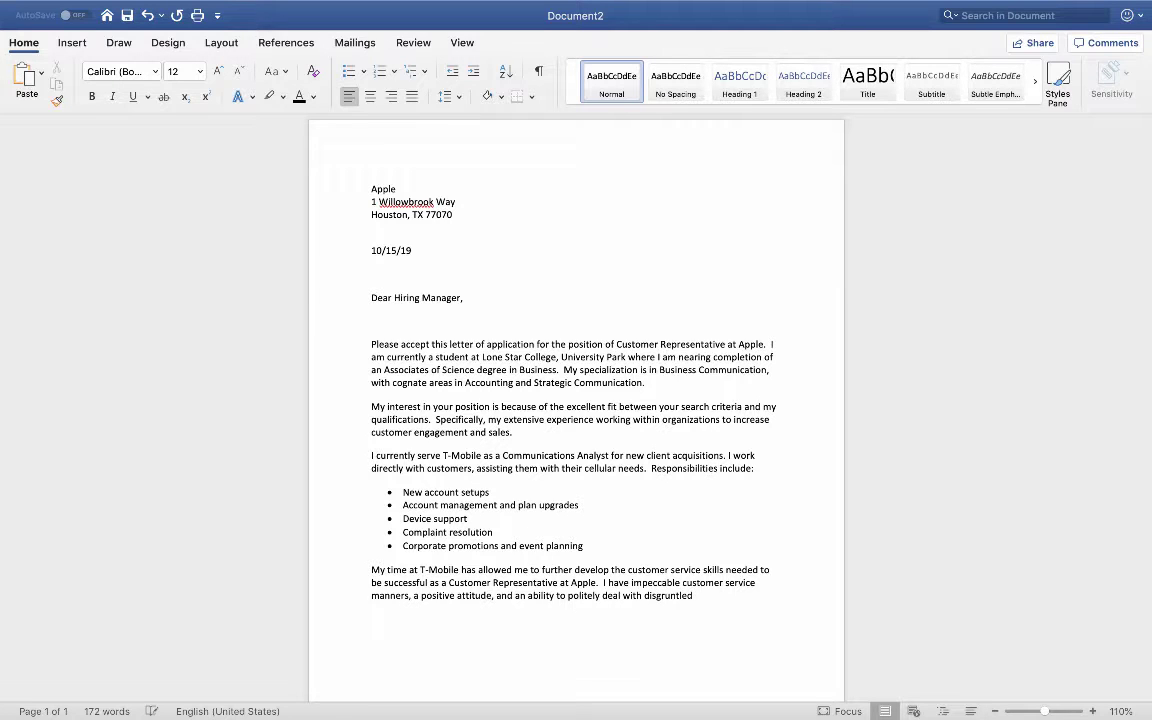
{"action": "type", "text": "custome"}
{"action": "type", "text": "rs.  I am a"}
{"action": "type", "text": "ccustomed"}
{"action": "type", "text": " to "}
{"action": "type", "text": "working on muli"}
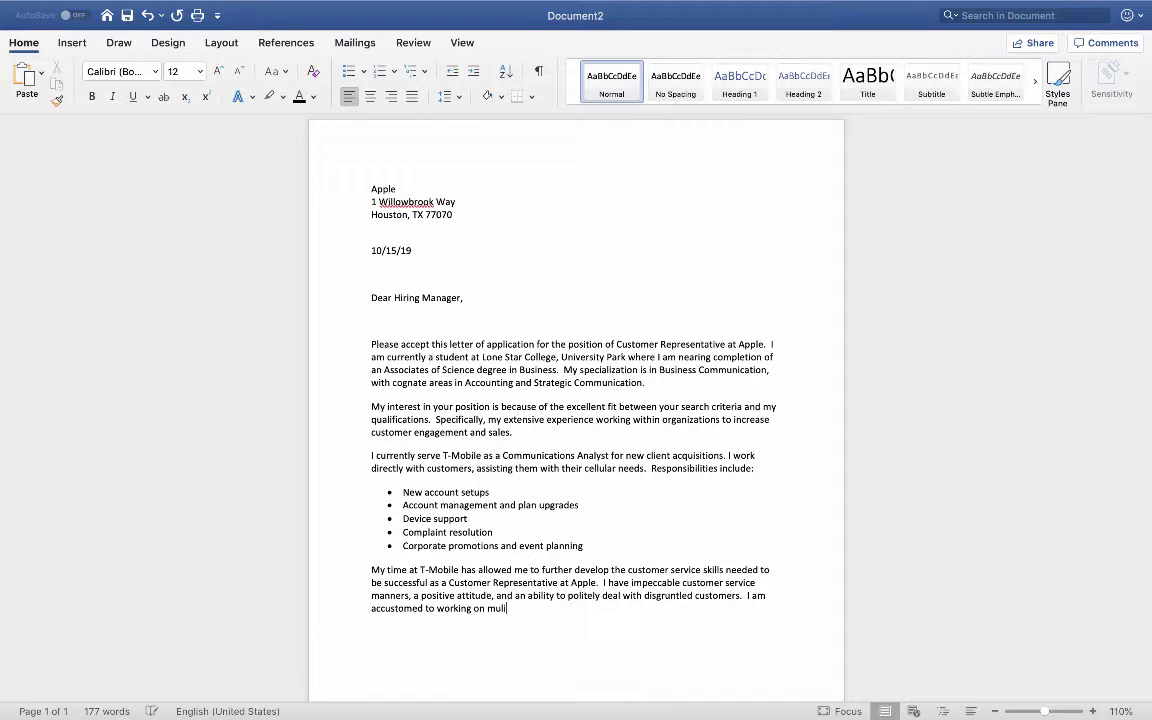
{"action": "key", "text": "BackSpace"}
{"action": "type", "text": "tiple prohe"}
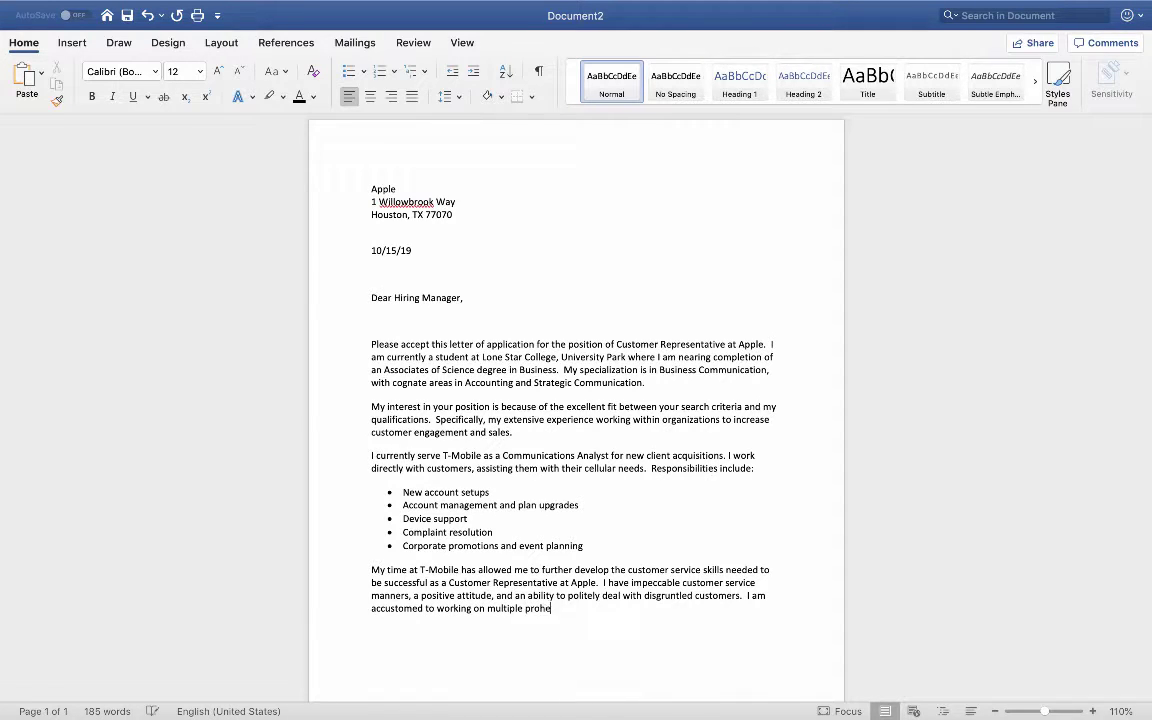
{"action": "key", "text": "BackSpace"}
{"action": "key", "text": "BackSpace"}
{"action": "type", "text": "jects sim"}
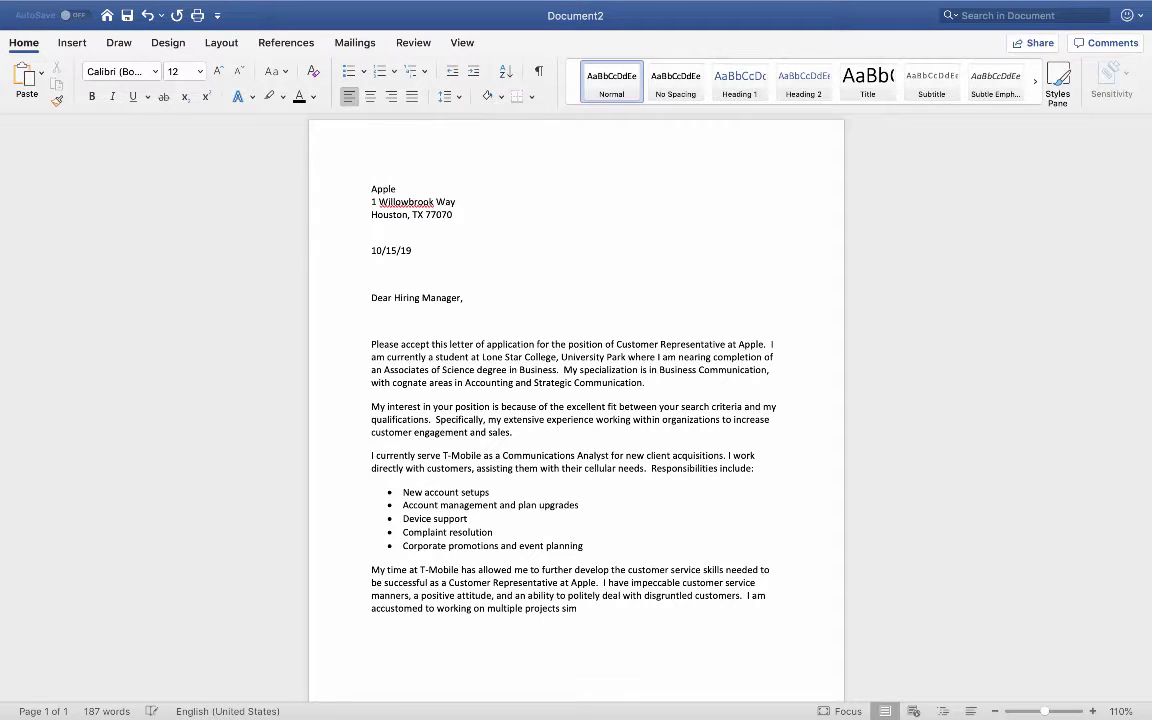
{"action": "type", "text": "ultaneously and can offer new ideas "}
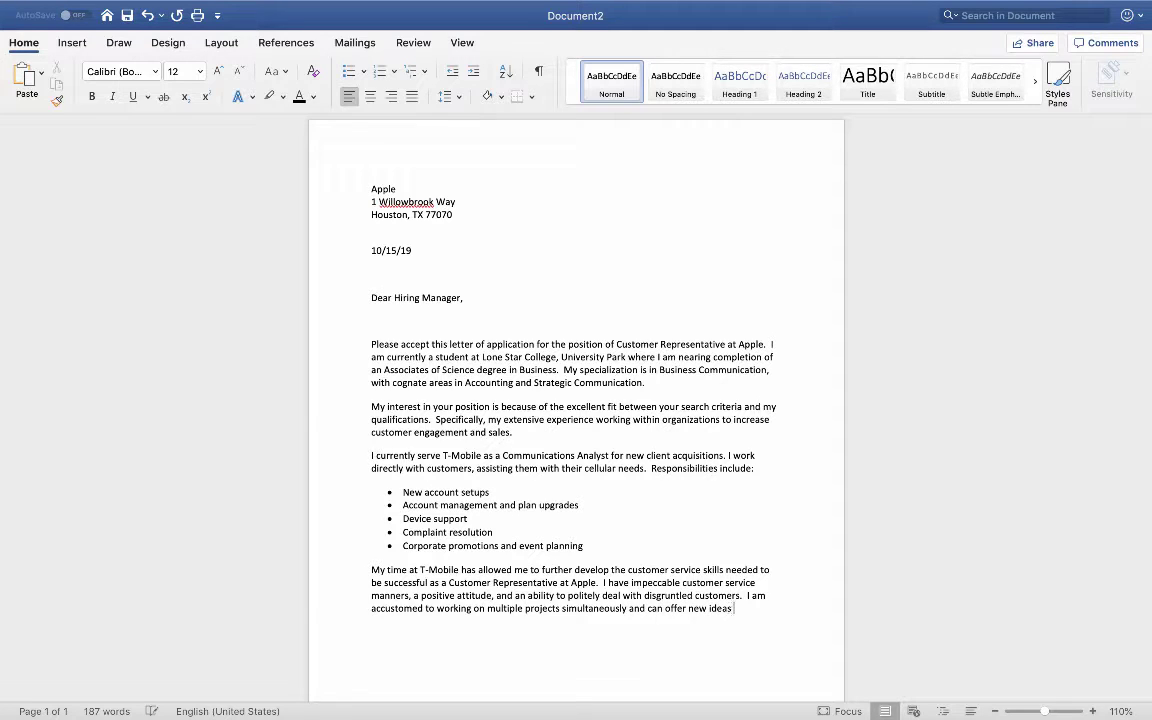
{"action": "type", "text": "to help "}
{"action": "type", "text": "Apple"}
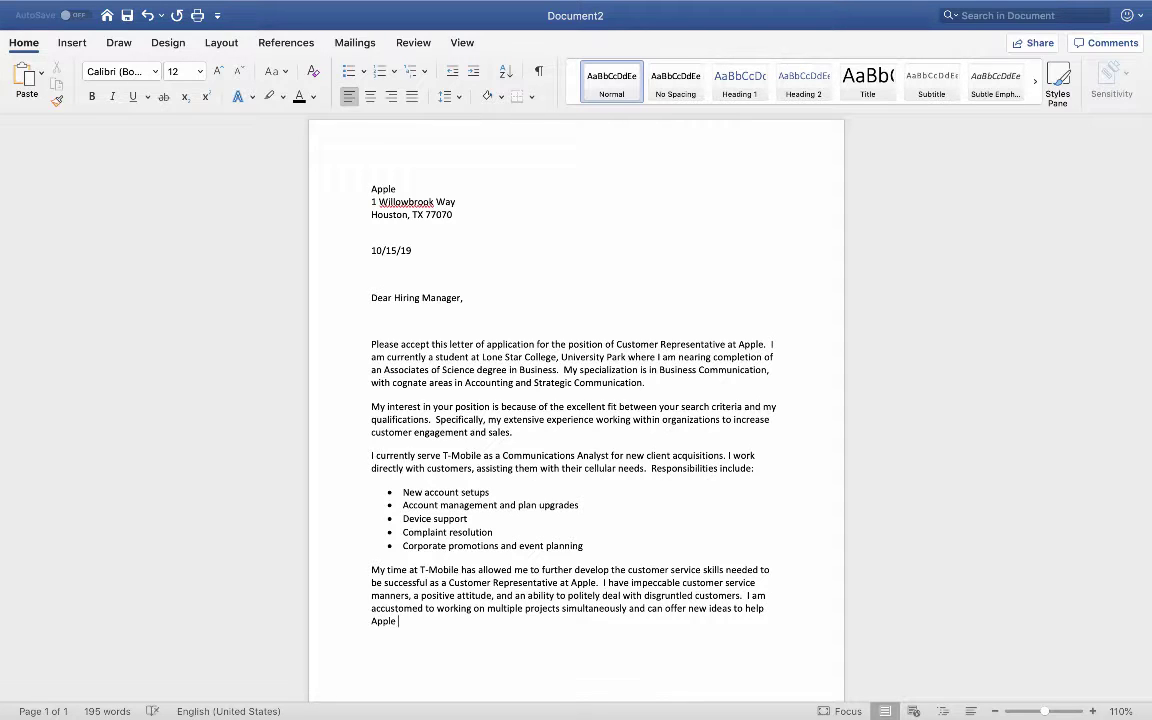
{"action": "type", "text": " meet and surpass sales and cust"}
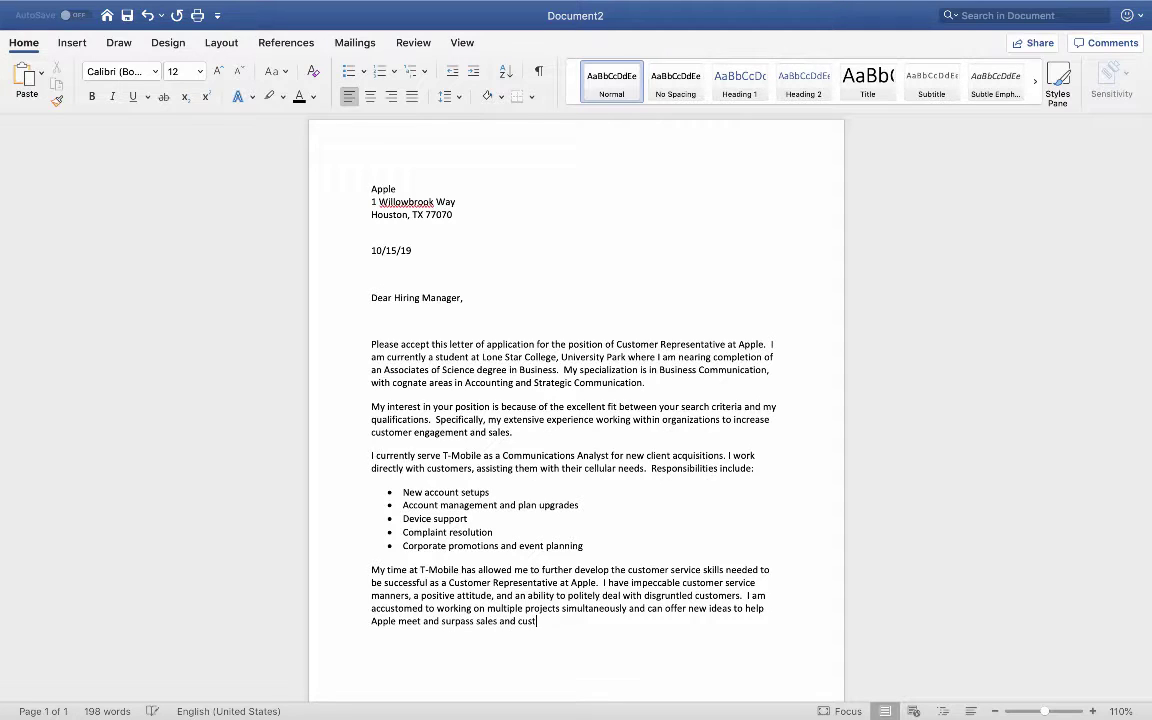
{"action": "type", "text": "omer seric"}
{"action": "key", "text": "BackSpace"}
{"action": "key", "text": "BackSpace"}
{"action": "key", "text": "BackSpace"}
{"action": "key", "text": "BackSpace"}
{"action": "type", "text": "eric"}
{"action": "key", "text": "BackSpace"}
{"action": "key", "text": "BackSpace"}
{"action": "key", "text": "BackSpace"}
{"action": "type", "text": "rvice goals.  "}
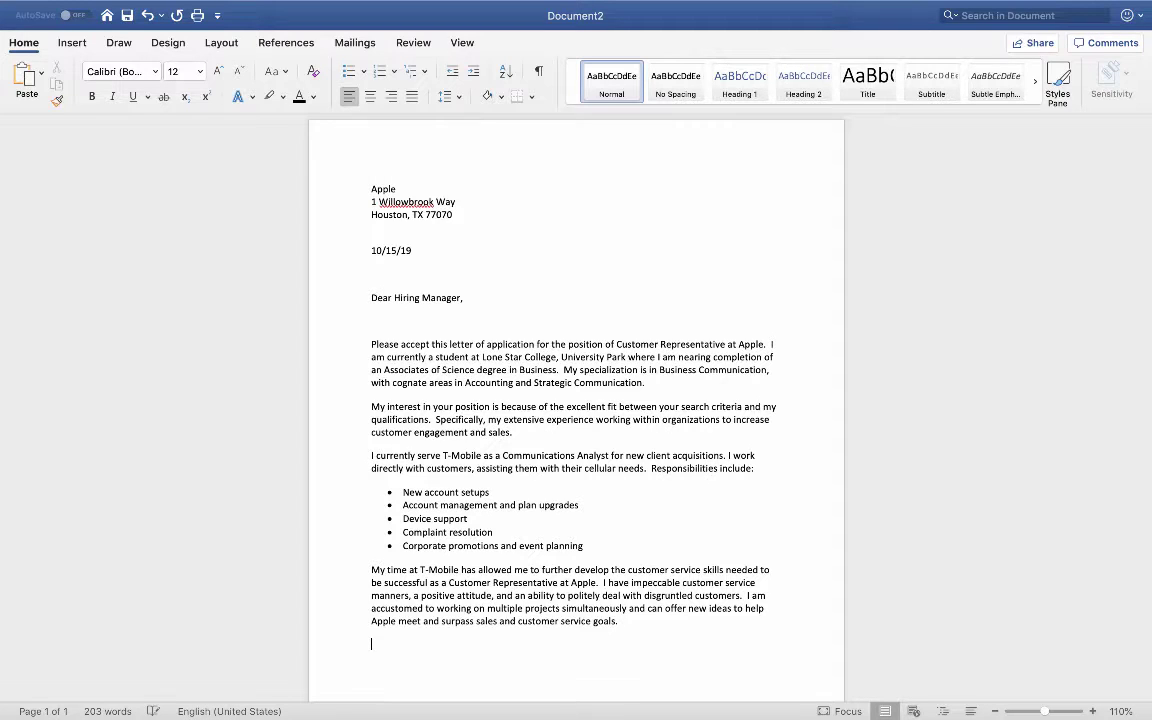
{"action": "type", "text": "Additionally, my experience at T-Mobiole"}
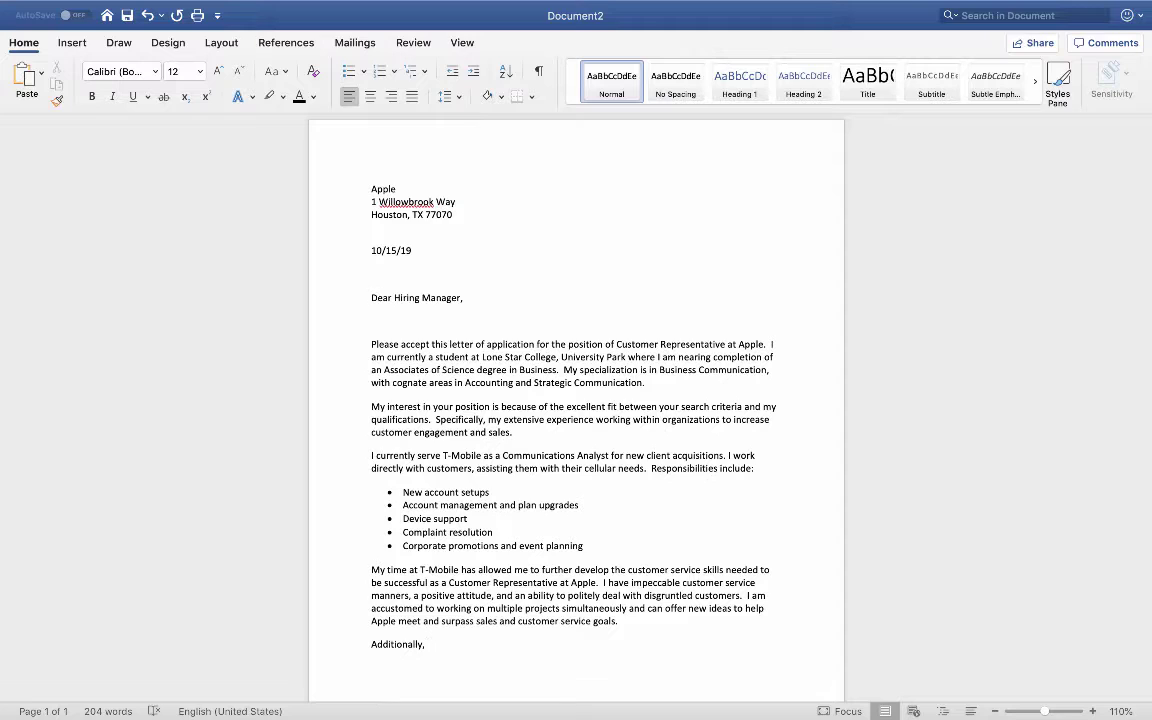
Step: Type 'my experience at T-Mobile has helped me improve', fixing the typos
{"action": "type", "text": "my ecxperience at T-Mobiole"}
{"action": "key", "text": "BackSpace"}
{"action": "key", "text": "BackSpace"}
{"action": "key", "text": "BackSpace"}
{"action": "type", "text": "le has helped me inpr"}
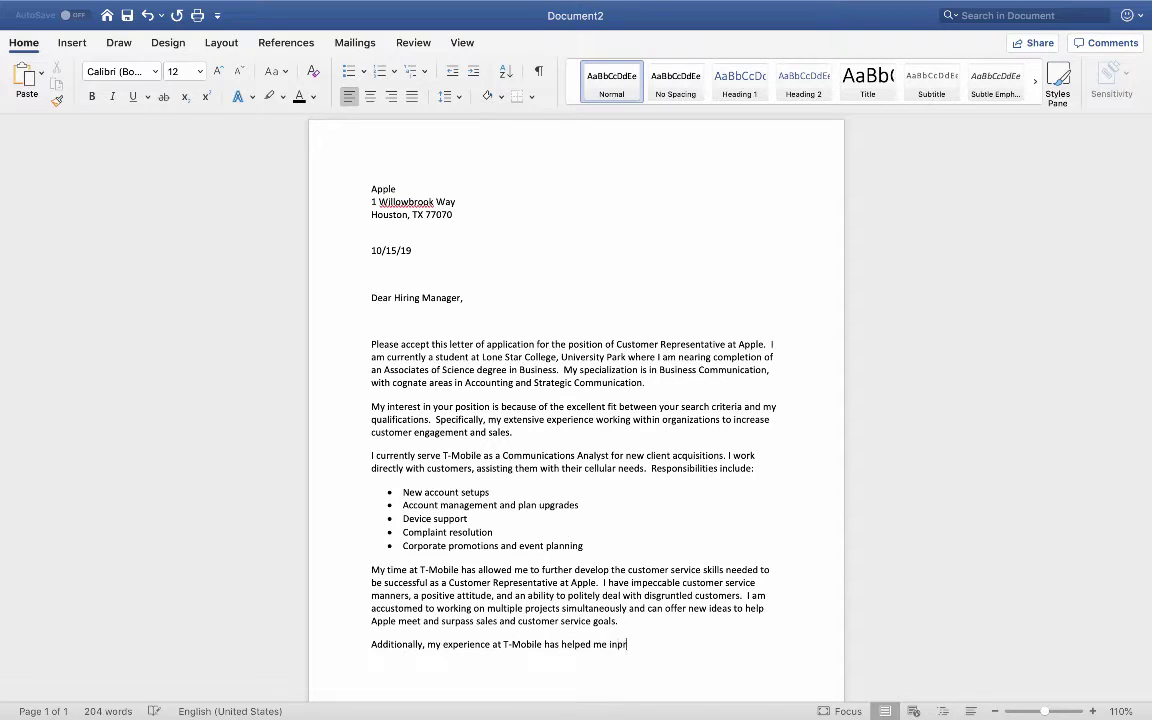
{"action": "type", "text": "ove"}
{"action": "right_click", "coordinate": [626, 644]}
{"action": "left_click", "coordinate": [652, 393]}
Step: Continue with 'my leadership skills, hone my organizational skills' and the upselling-to-potential-clients clause
{"action": "type", "text": "my leadership"}
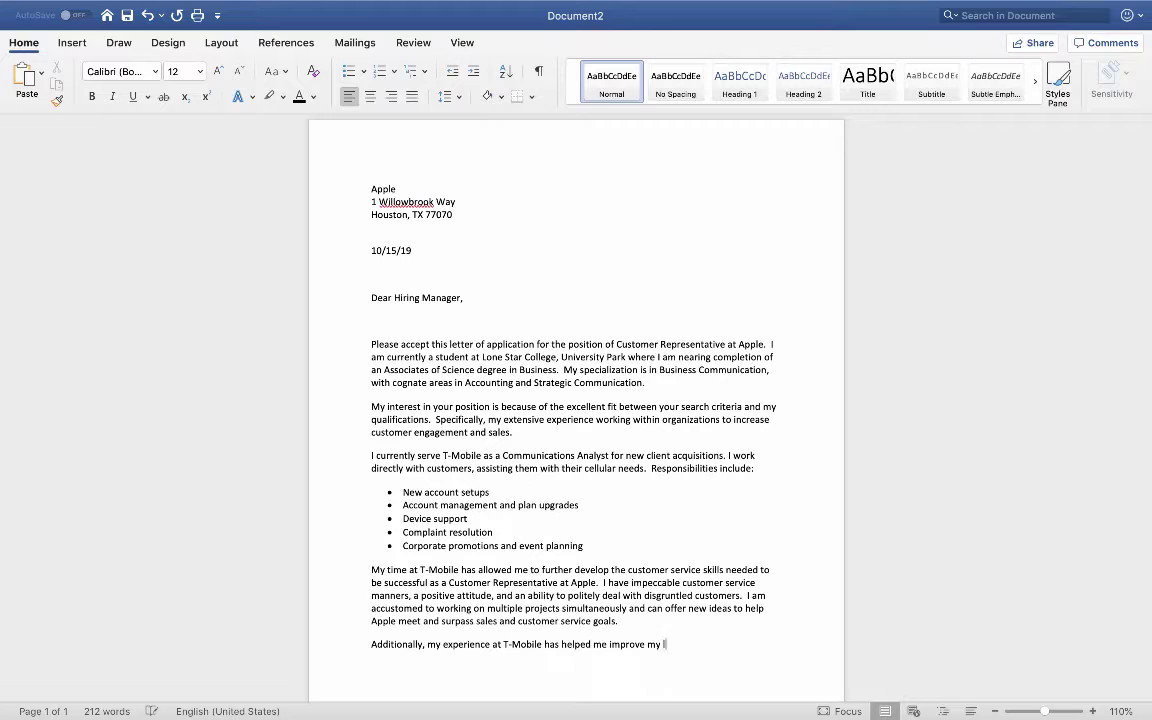
{"action": "key", "text": "BackSpace"}
{"action": "key", "text": "BackSpace"}
{"action": "type", "text": "p skil"}
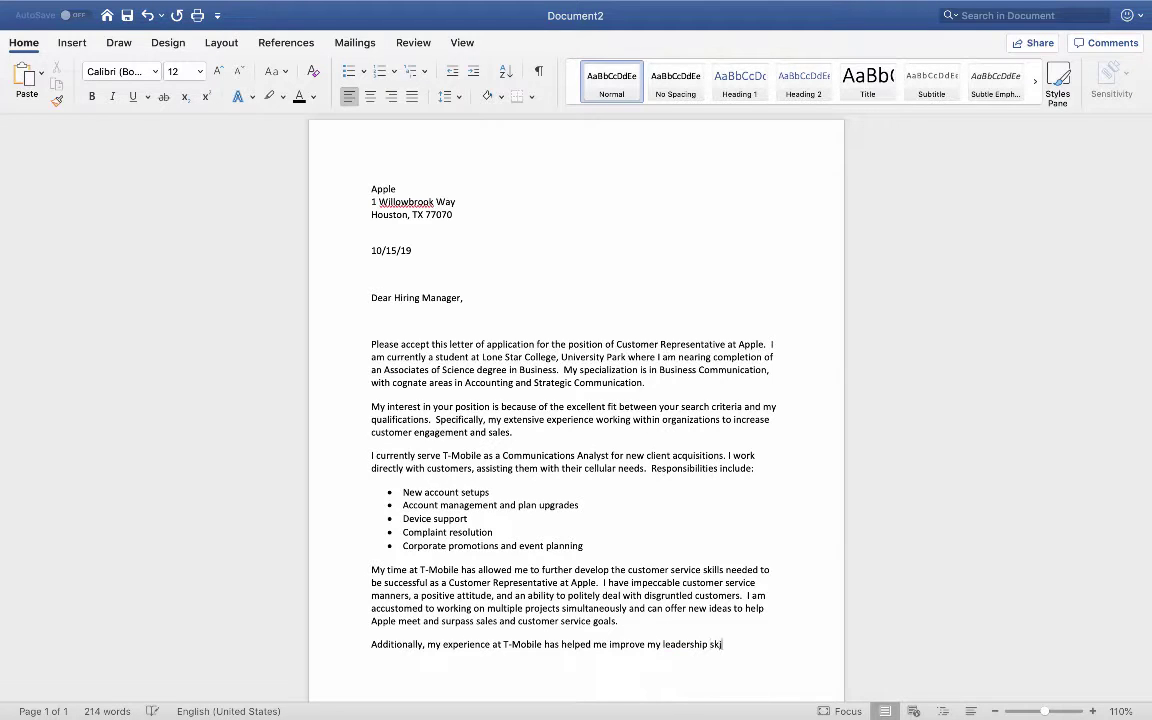
{"action": "type", "text": "ls, hone moy o"}
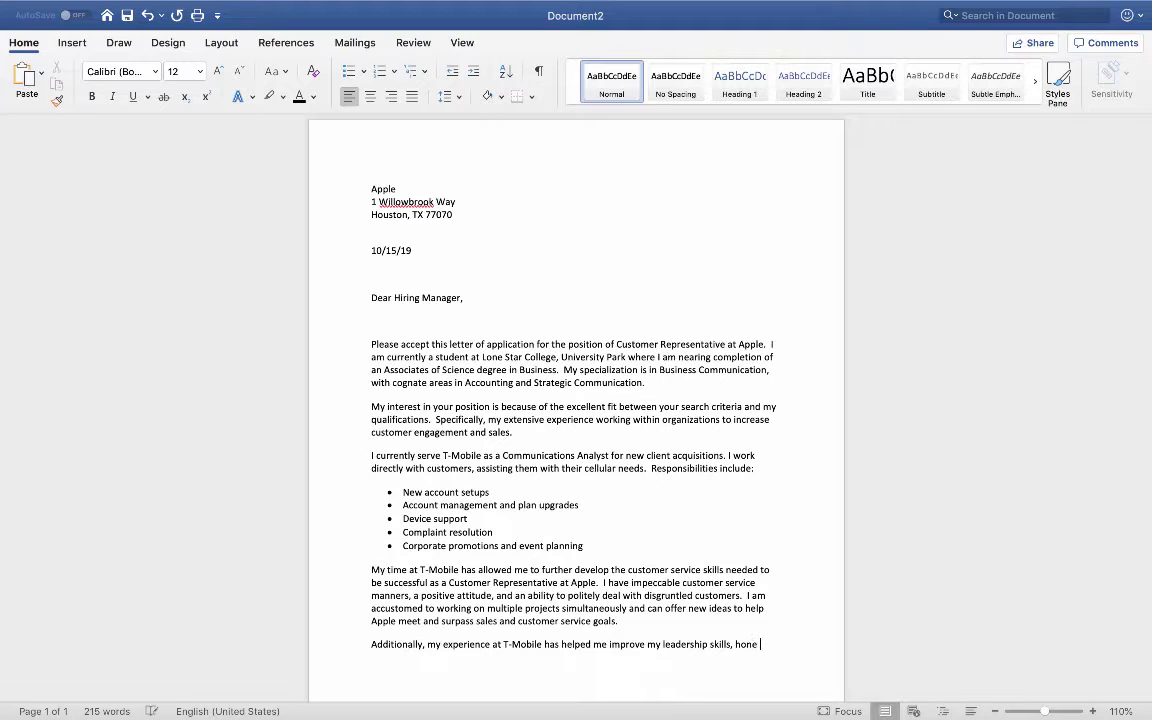
{"action": "key", "text": "BackSpace"}
{"action": "key", "text": "BackSpace"}
{"action": "key", "text": "BackSpace"}
{"action": "key", "text": "BackSpace"}
{"action": "type", "text": "y orgabnizational"}
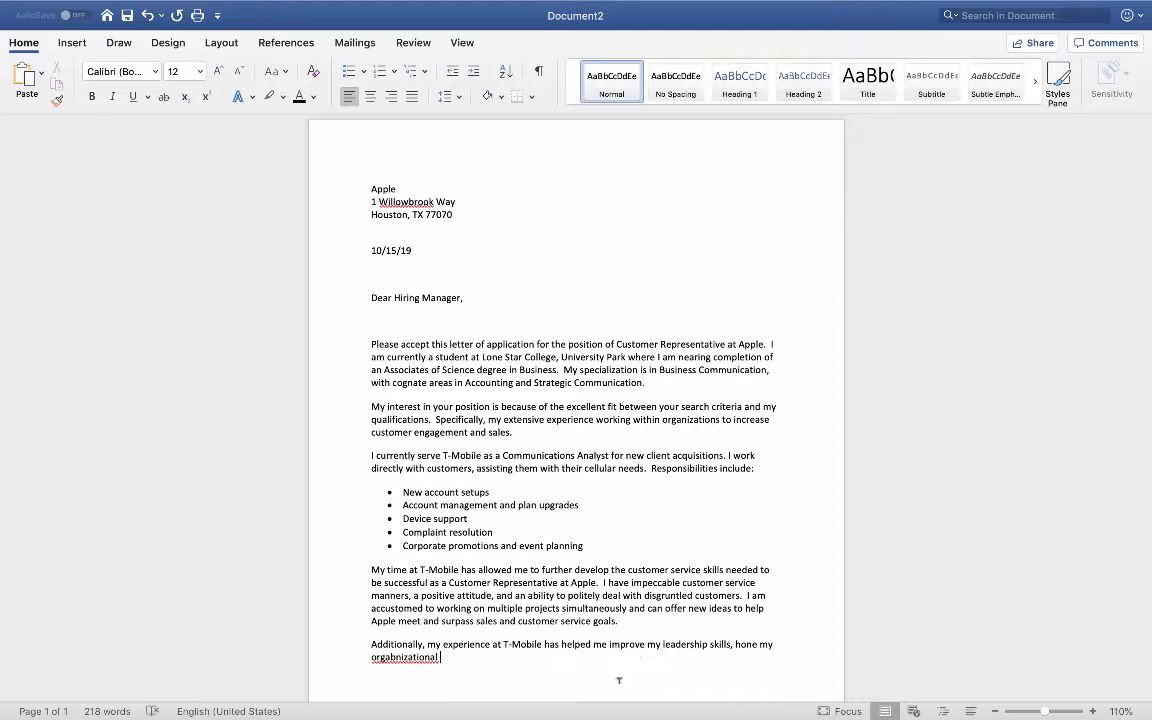
{"action": "right_click", "coordinate": [422, 657]}
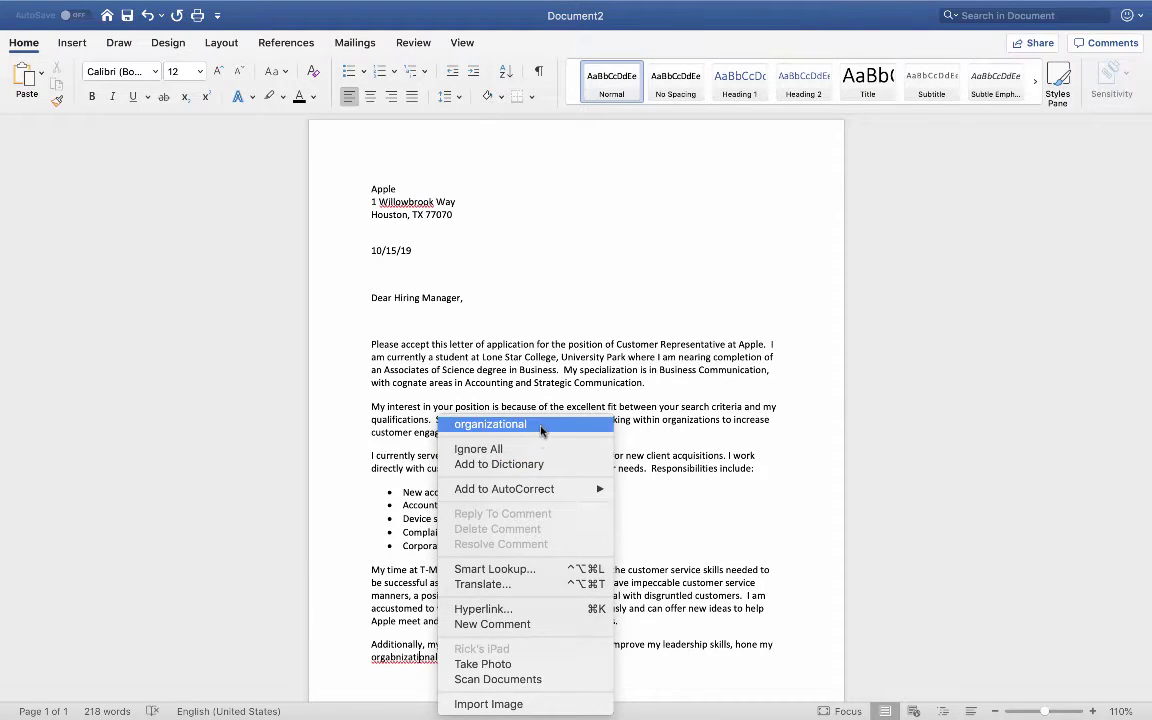
{"action": "left_click", "coordinate": [490, 424]}
{"action": "type", "text": "skills"}
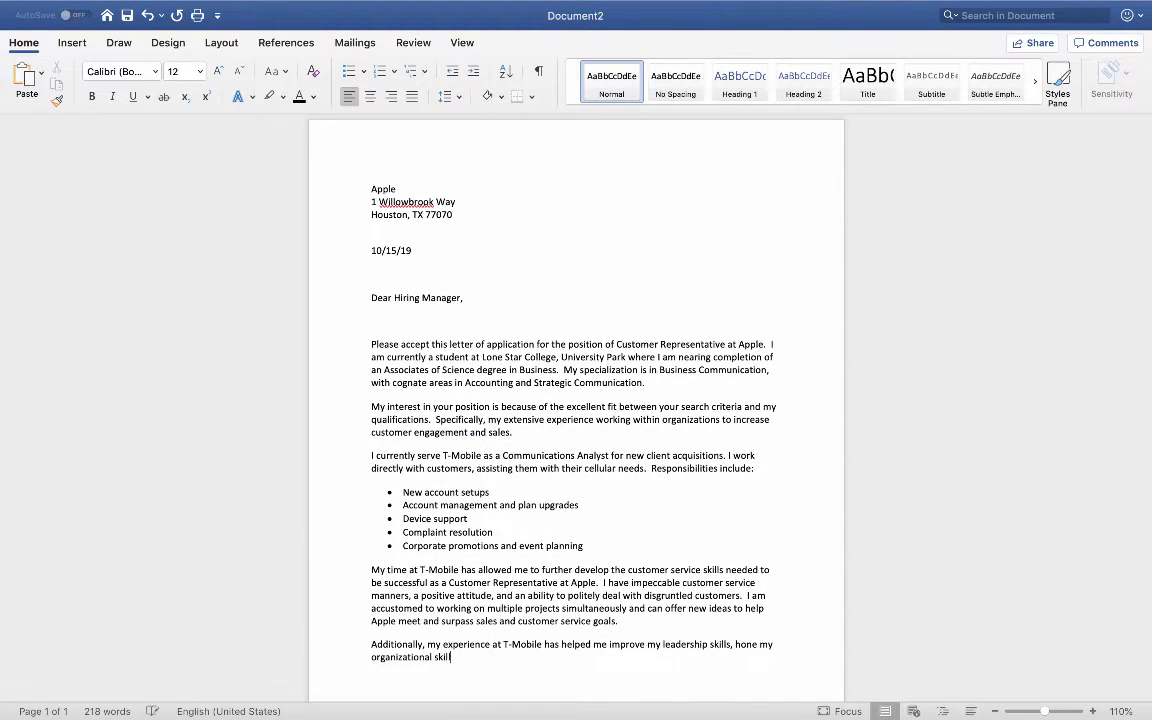
{"action": "type", "text": ", and has provided me wi"}
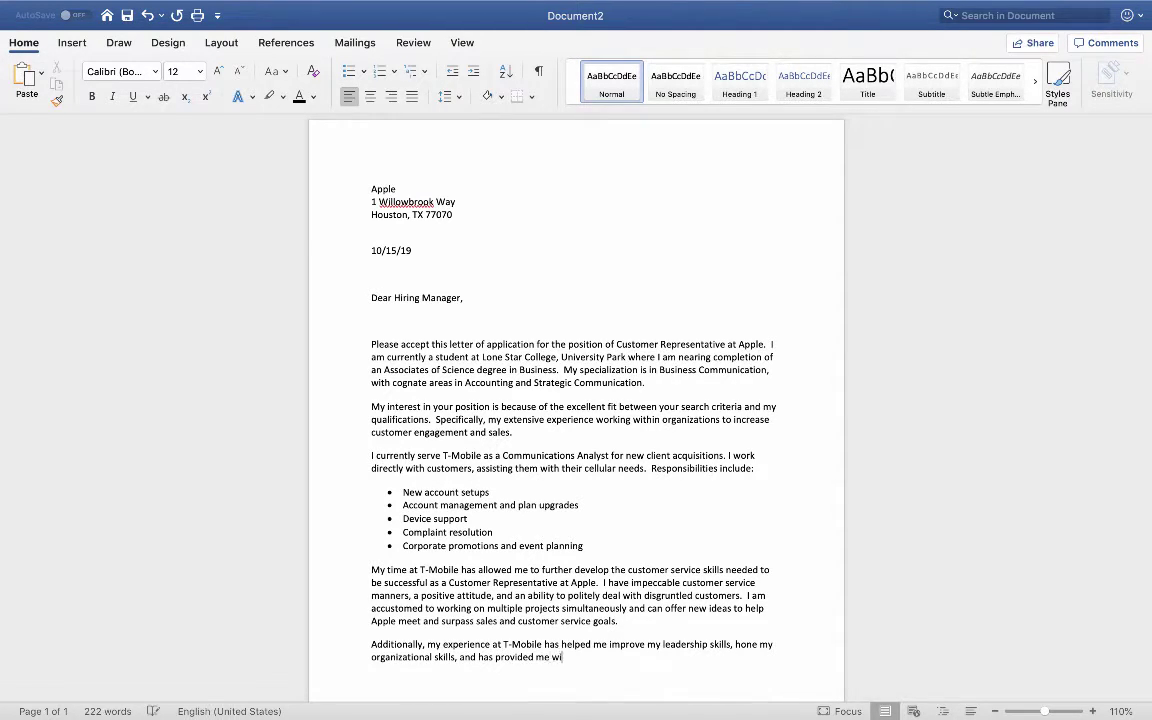
{"action": "type", "text": "th extensive knowledge oh"}
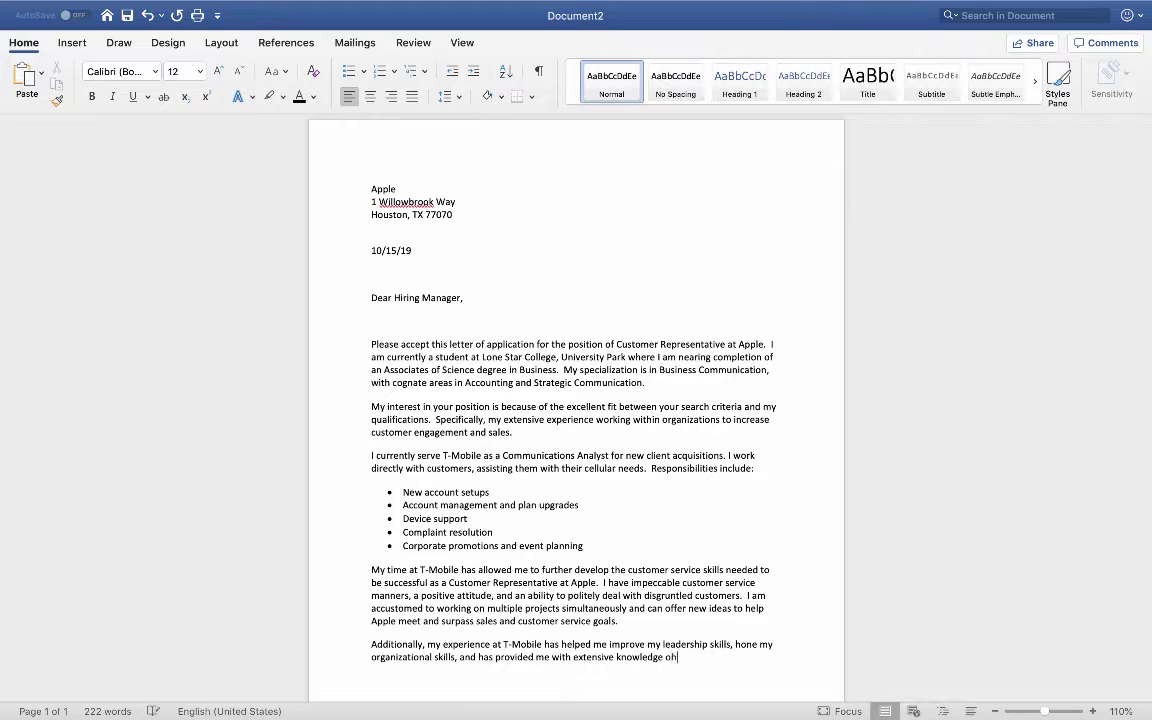
{"action": "key", "text": "BackSpace"}
{"action": "type", "text": "f how to upsell services and goods"}
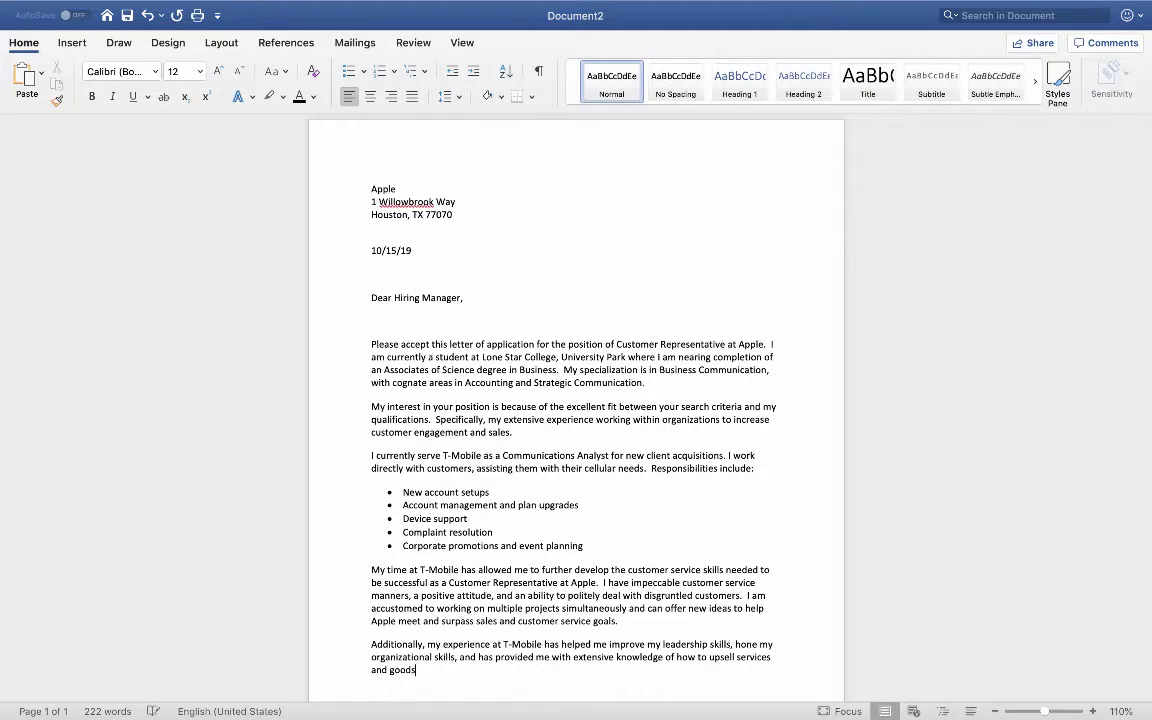
{"action": "type", "text": " to potential clients."}
Step: Type 'I also worked at Walmart where I further cultivated useful customer service skills…Electronic's Department.'
{"action": "type", "text": "I also worked at "}
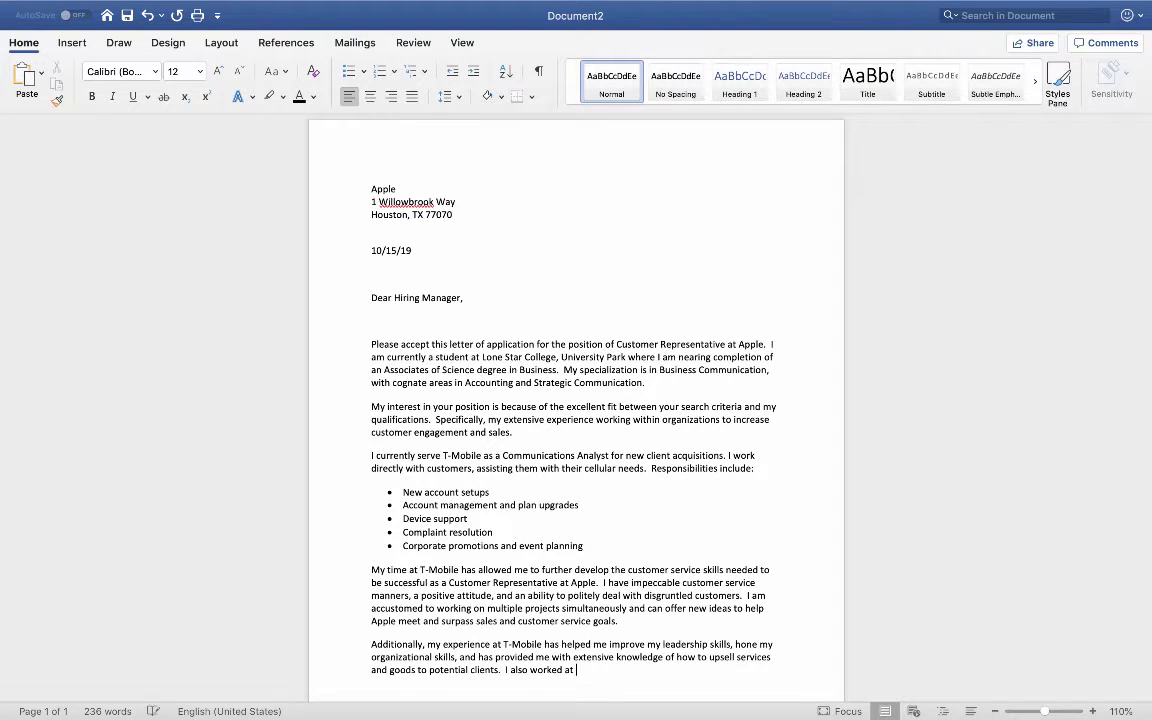
{"action": "type", "text": "Walmart"}
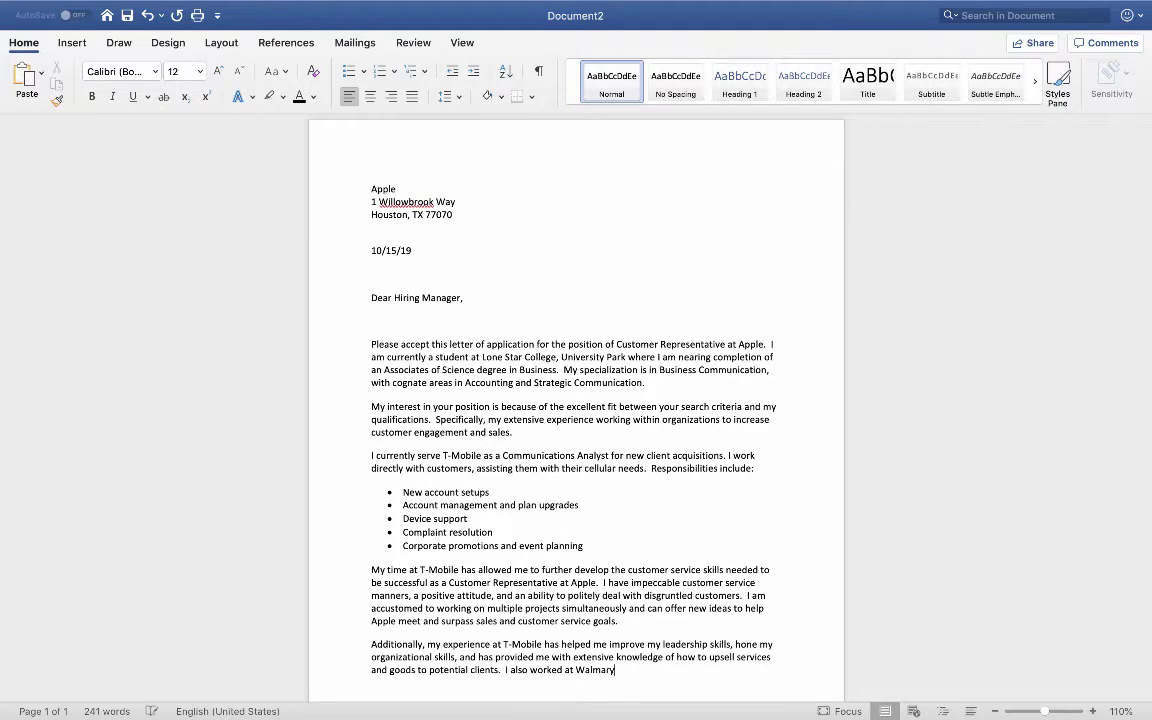
{"action": "key", "text": "BackSpace"}
{"action": "type", "text": "t where I g"}
{"action": "key", "text": "BackSpace"}
{"action": "type", "text": "fut"}
{"action": "type", "text": "ther"}
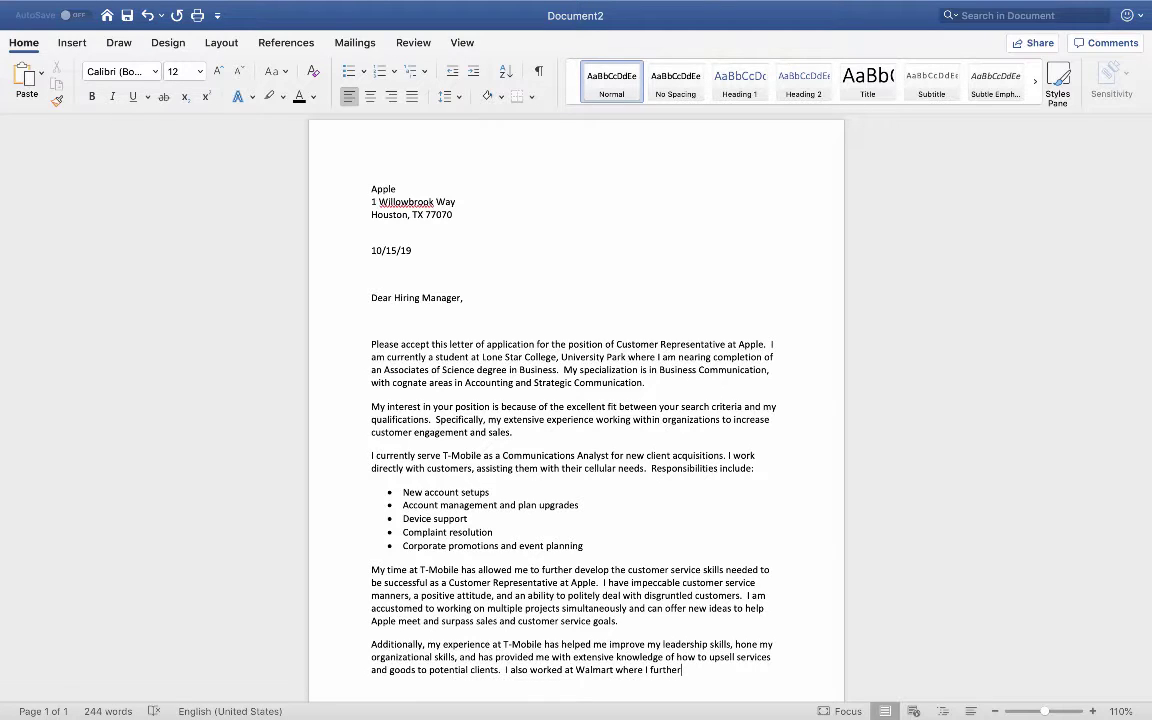
{"action": "type", "text": " cultivated use"}
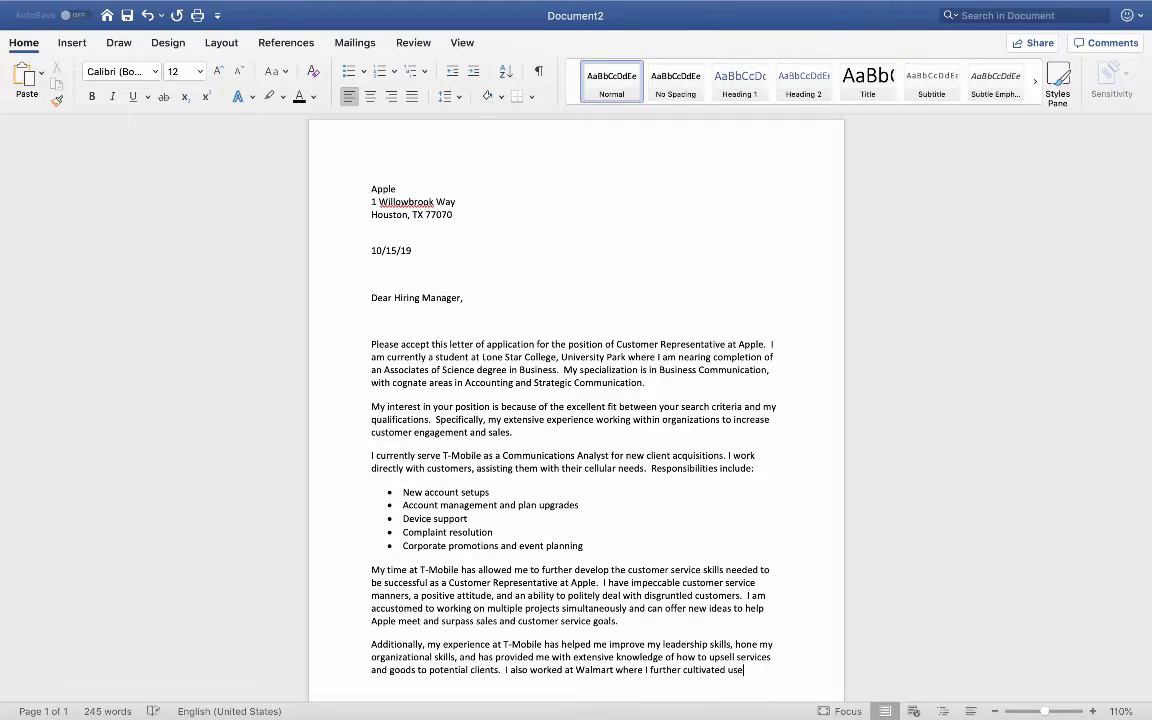
{"action": "type", "text": "ful customer service skills"}
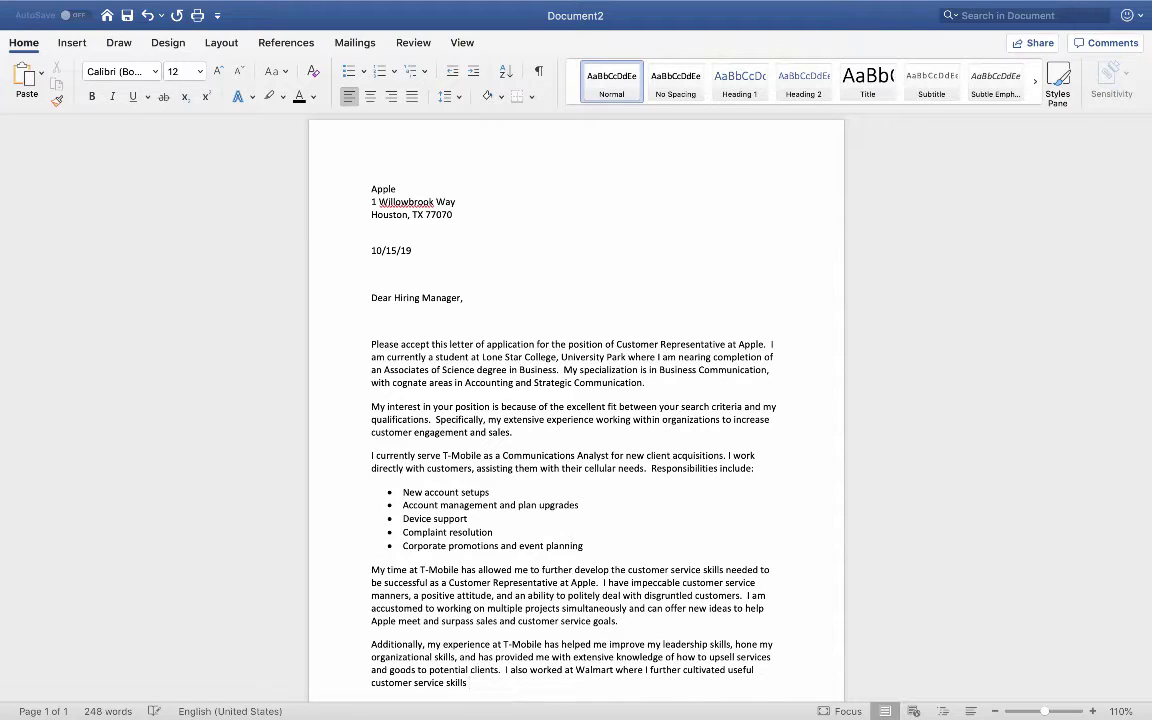
{"action": "type", "text": "while handling techni"}
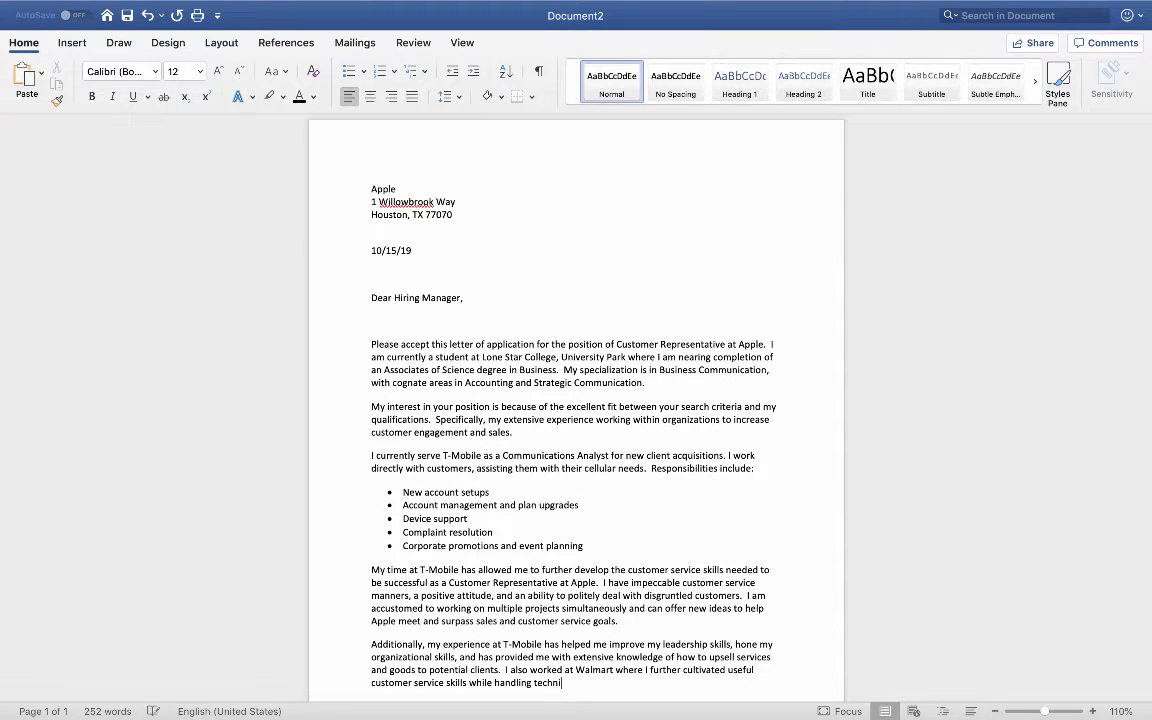
{"action": "type", "text": "cal support for customers in the E"}
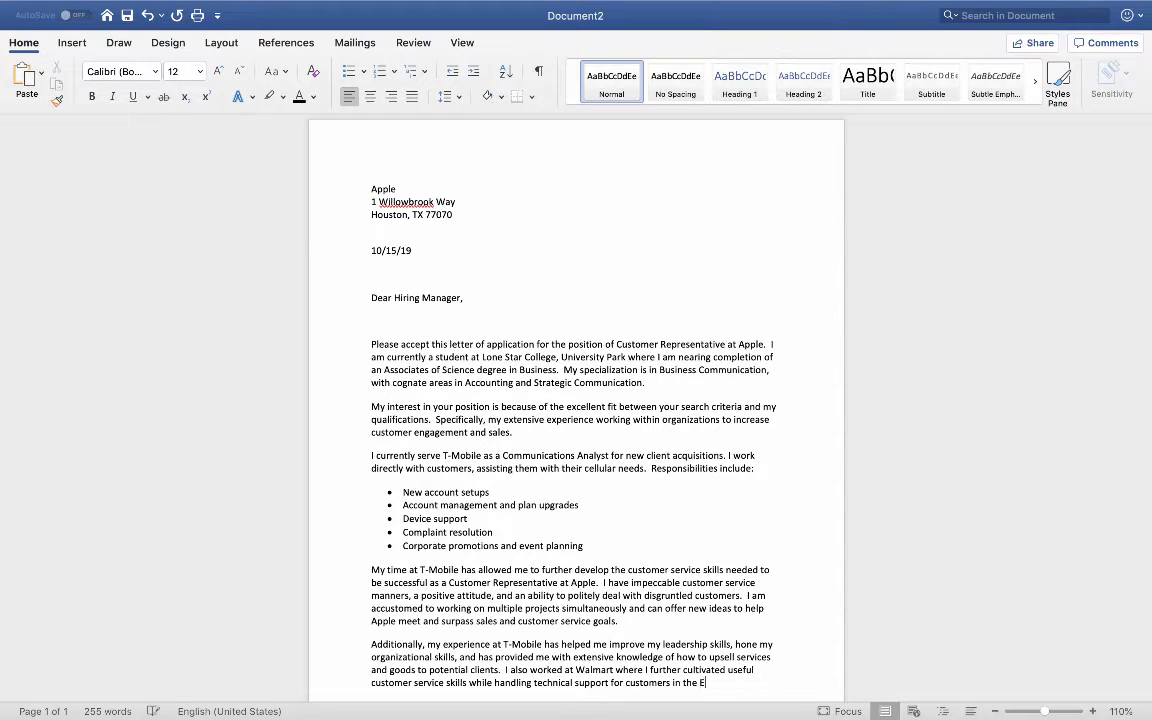
{"action": "type", "text": "lectronic"}
{"action": "type", "text": "'s"}
{"action": "type", "text": " Department."}
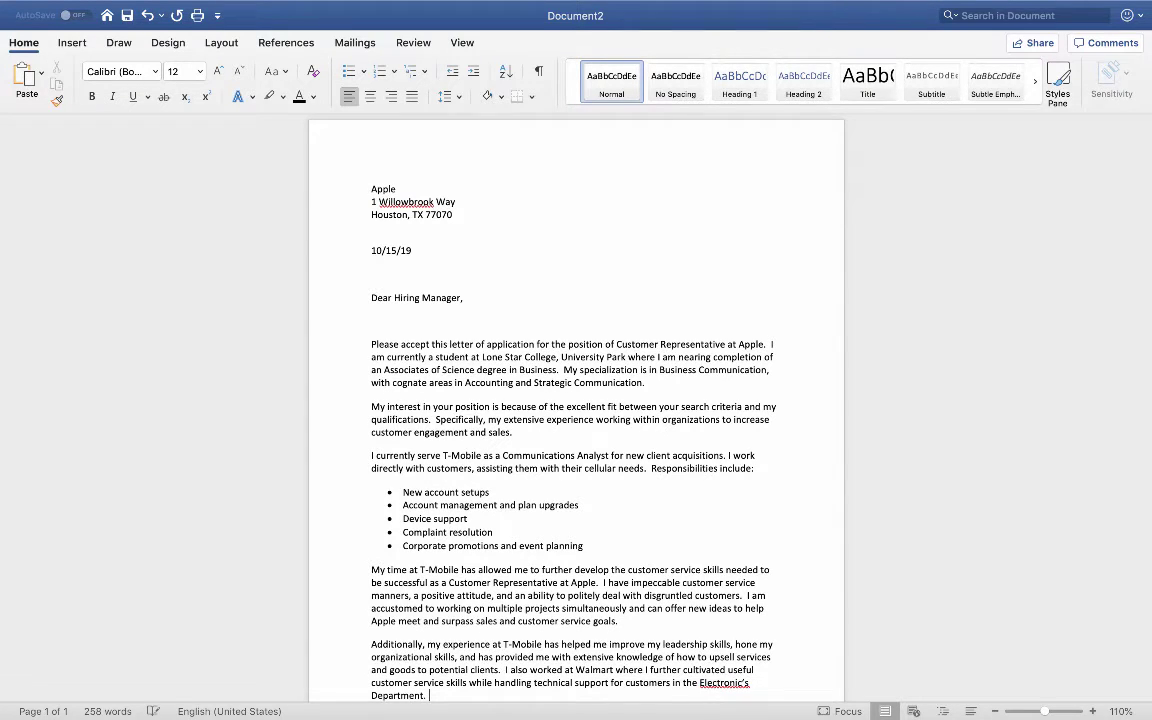
Step: Lowercase the capital E of Electronic's and the capital D of Department
{"action": "scroll", "coordinate": [575, 530], "scroll_direction": "down", "scroll_amount": 1}
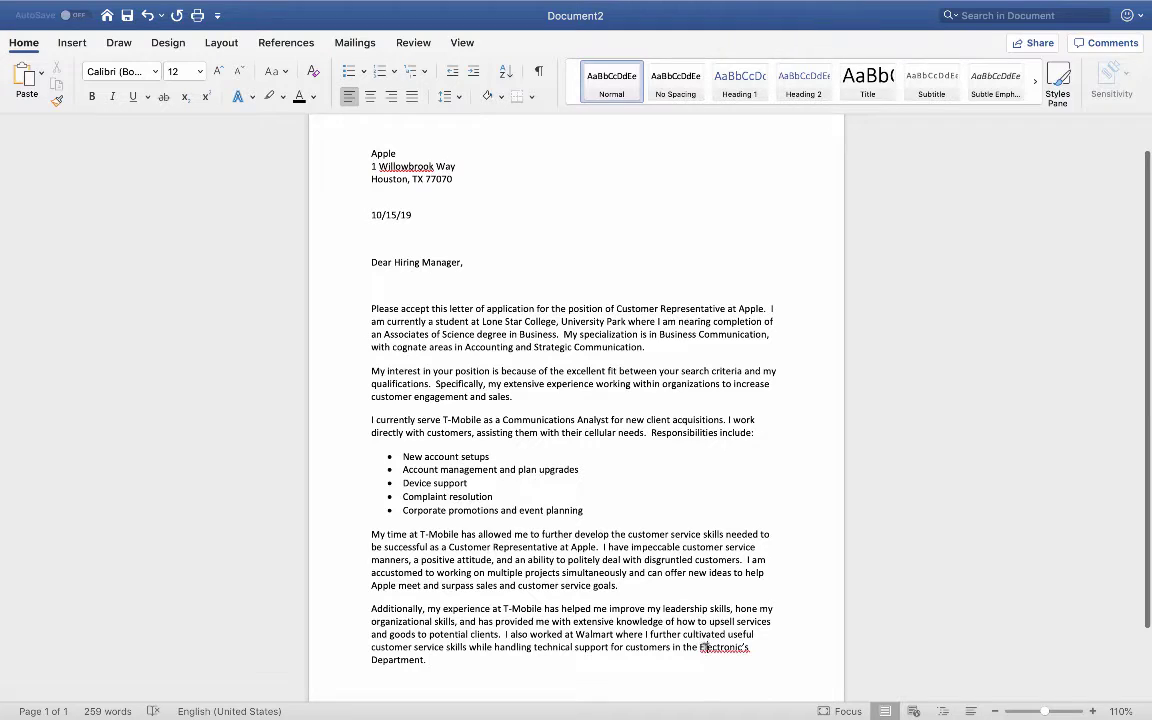
{"action": "left_click_drag", "start_coordinate": [699, 647], "coordinate": [706, 647]}
{"action": "type", "text": "e"}
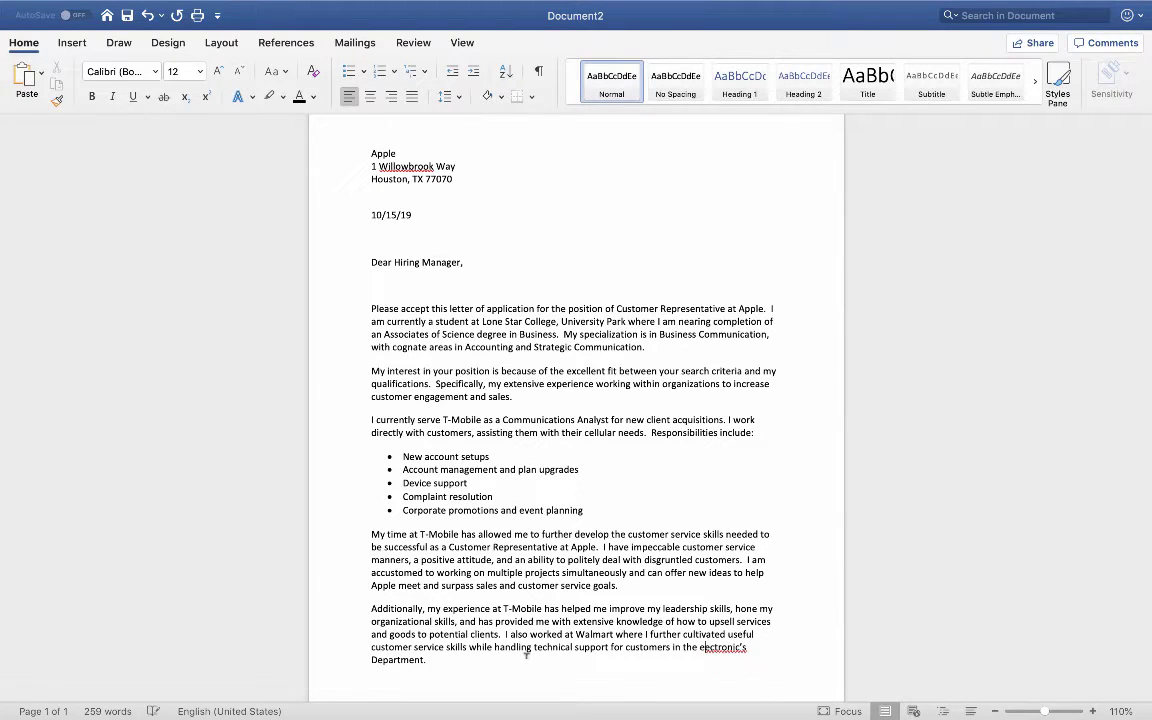
{"action": "left_click_drag", "start_coordinate": [371, 660], "coordinate": [378, 660]}
{"action": "type", "text": "d"}
Step: Correct the misspelled word to 'electronics'' using the spelling suggestion
{"action": "left_click", "coordinate": [711, 649]}
{"action": "key", "text": "BackSpace"}
{"action": "type", "text": "l"}
{"action": "left_click", "coordinate": [675, 662]}
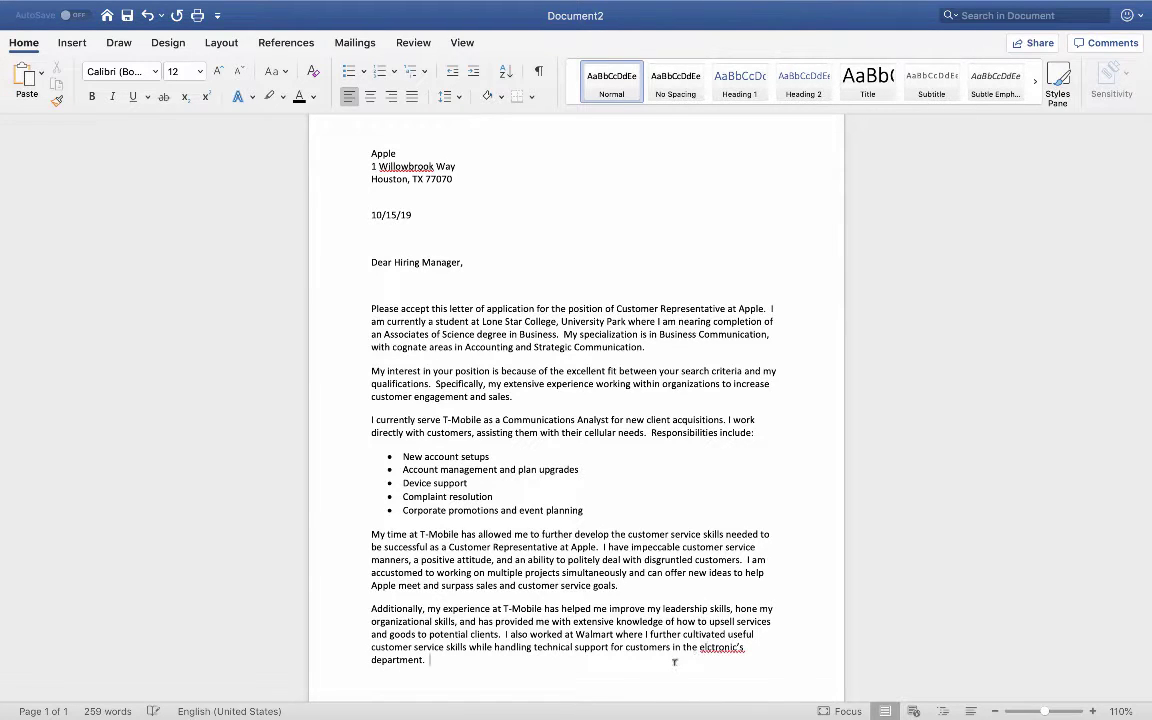
{"action": "right_click", "coordinate": [718, 648]}
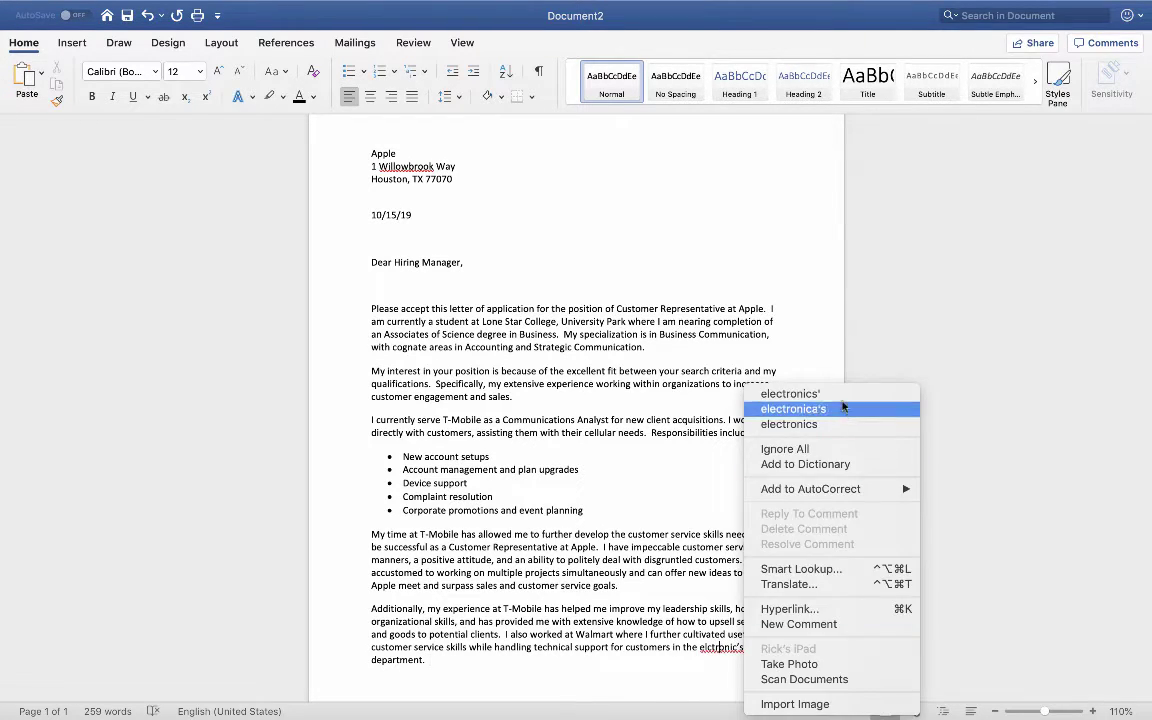
{"action": "left_click", "coordinate": [800, 394]}
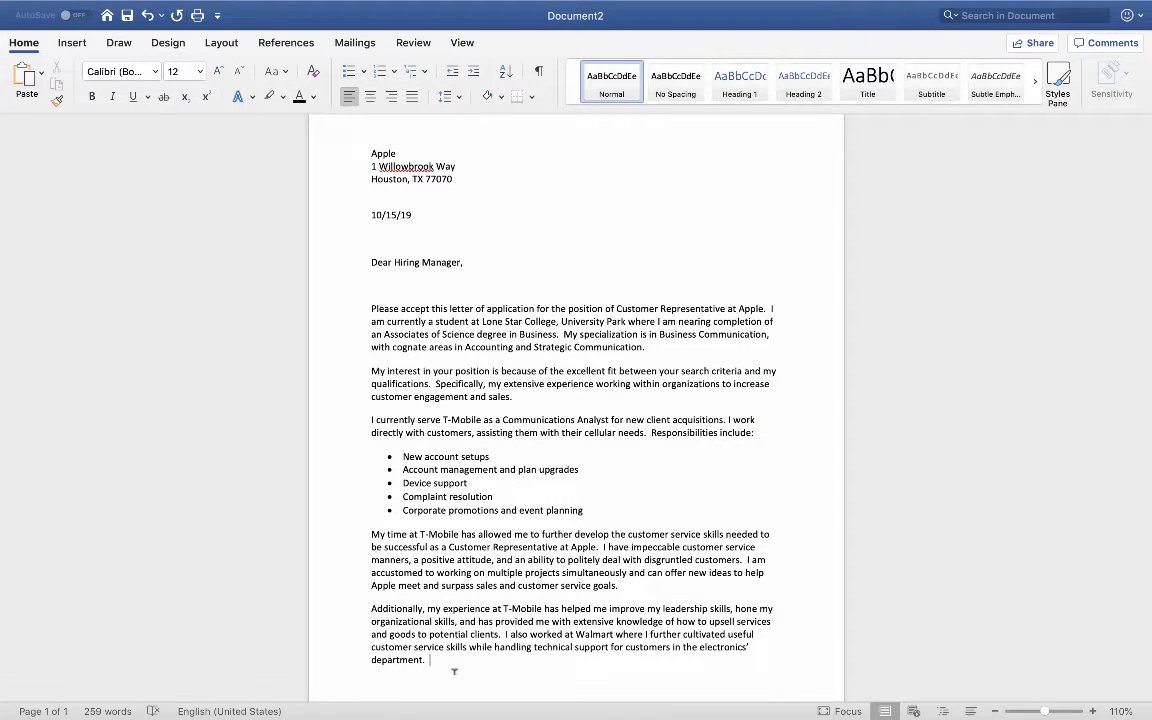
Step: Add 'Working there, I was able to resolve issues at a 90% success rate and memorize…special discounts.'
{"action": "type", "text": "Working there, I was a"}
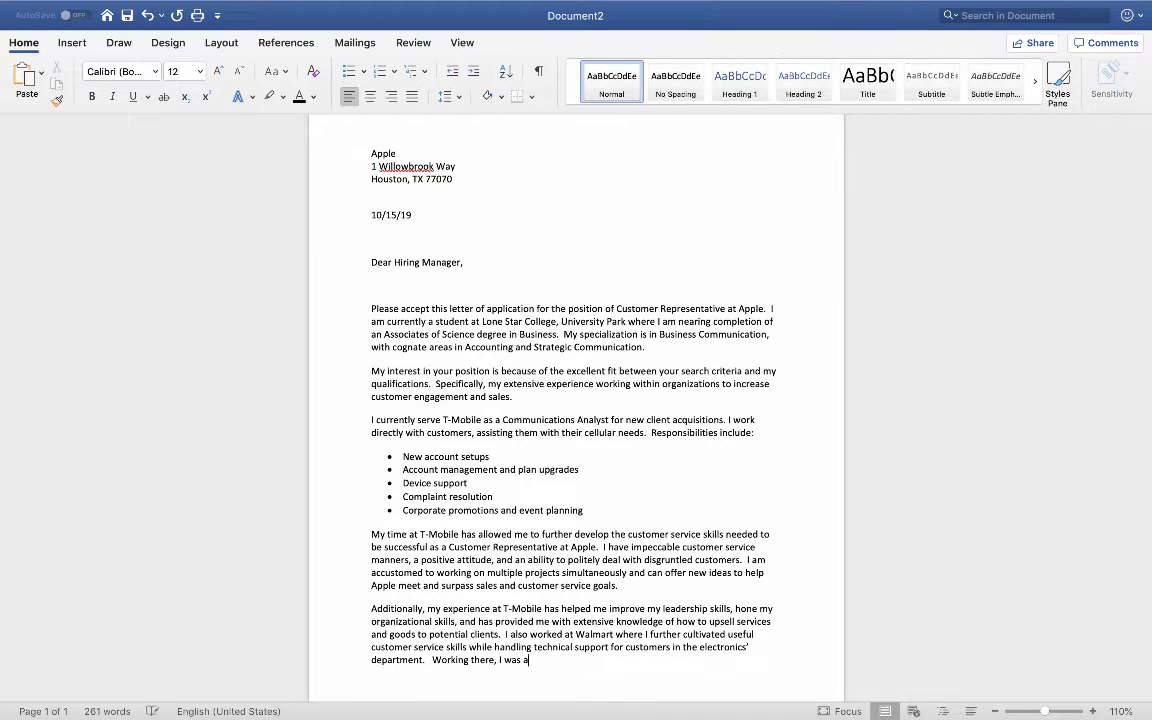
{"action": "type", "text": "ble to resolve issues at a 90"}
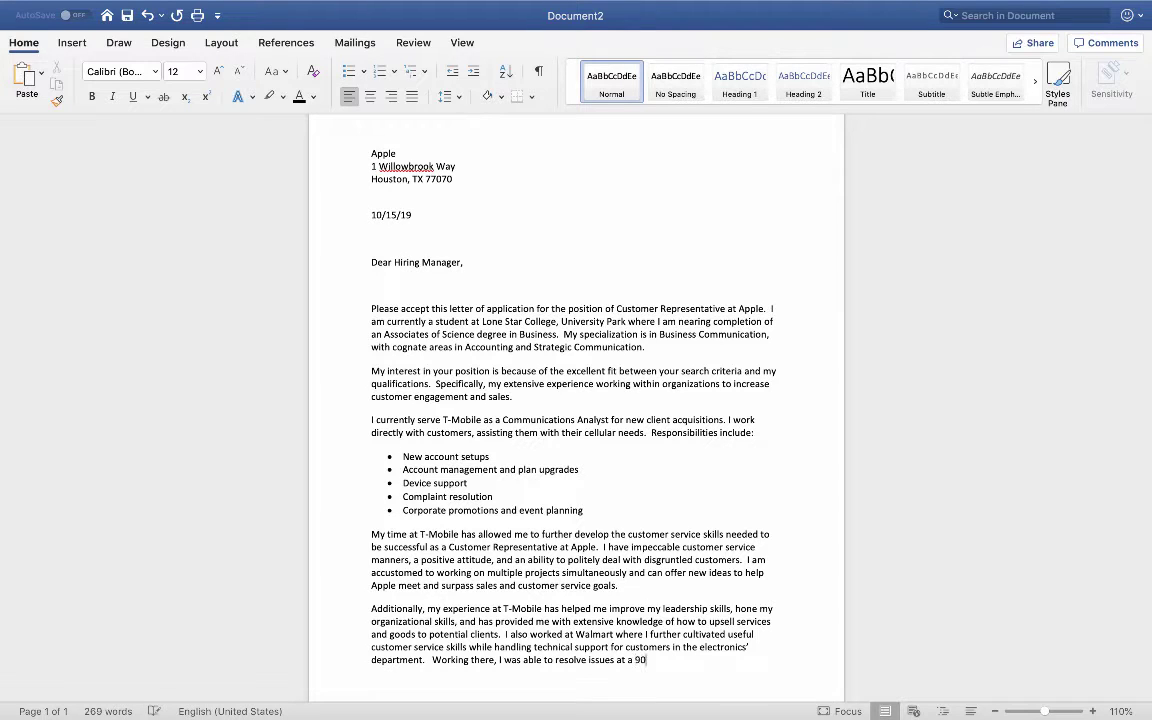
{"action": "type", "text": "% su"}
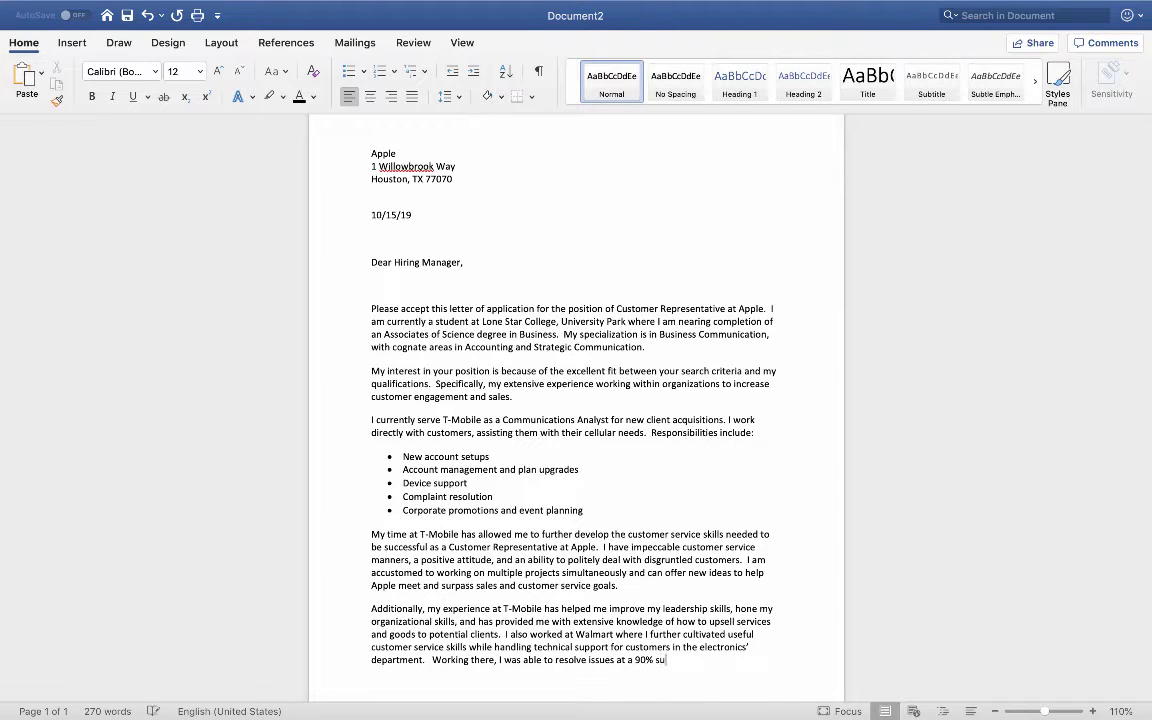
{"action": "type", "text": "ccess rate"}
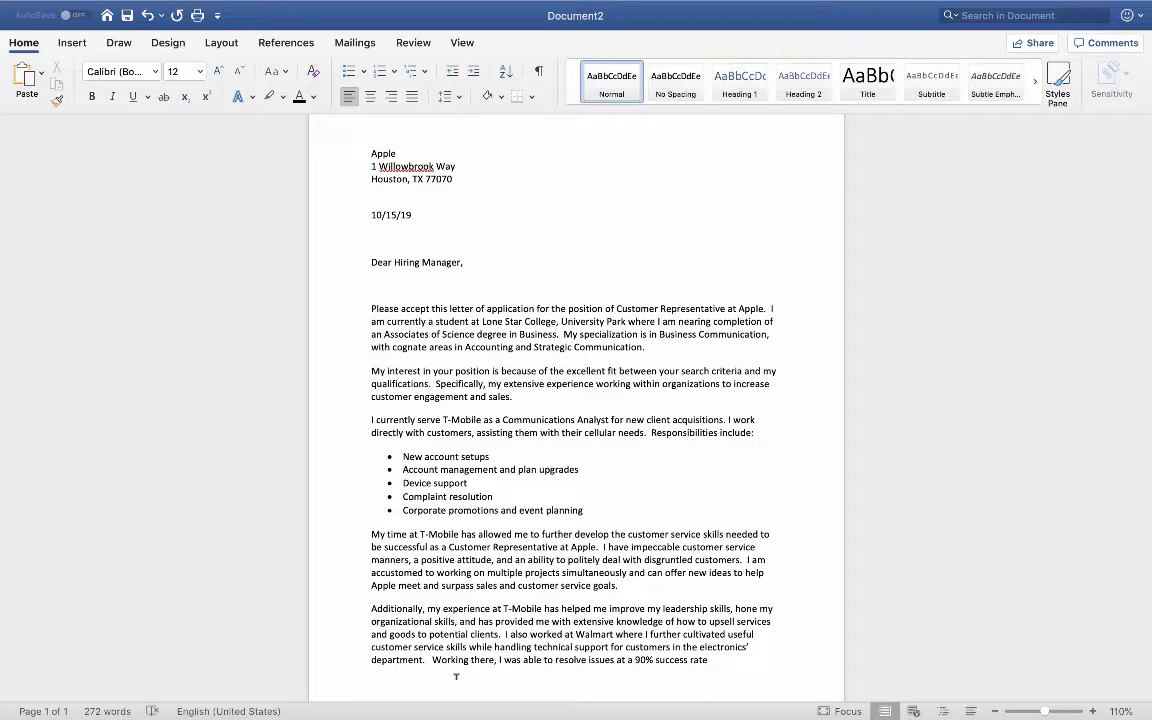
{"action": "type", "text": "and memorize an entire l"}
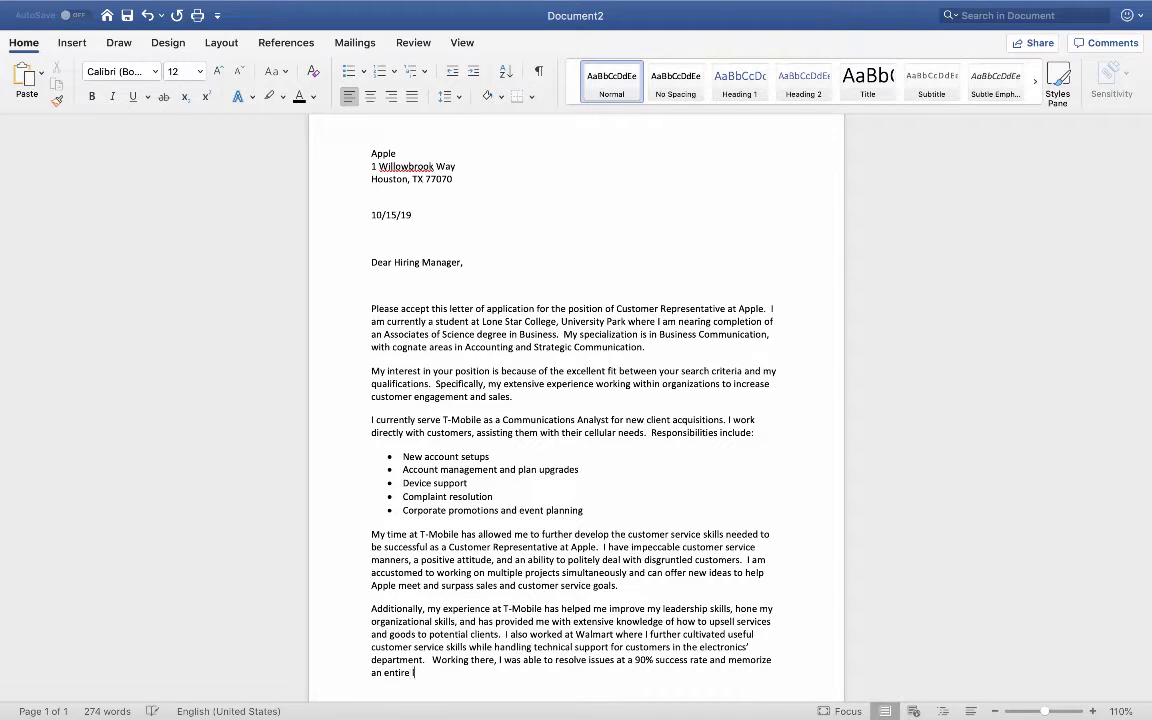
{"action": "type", "text": "ine of company products and "}
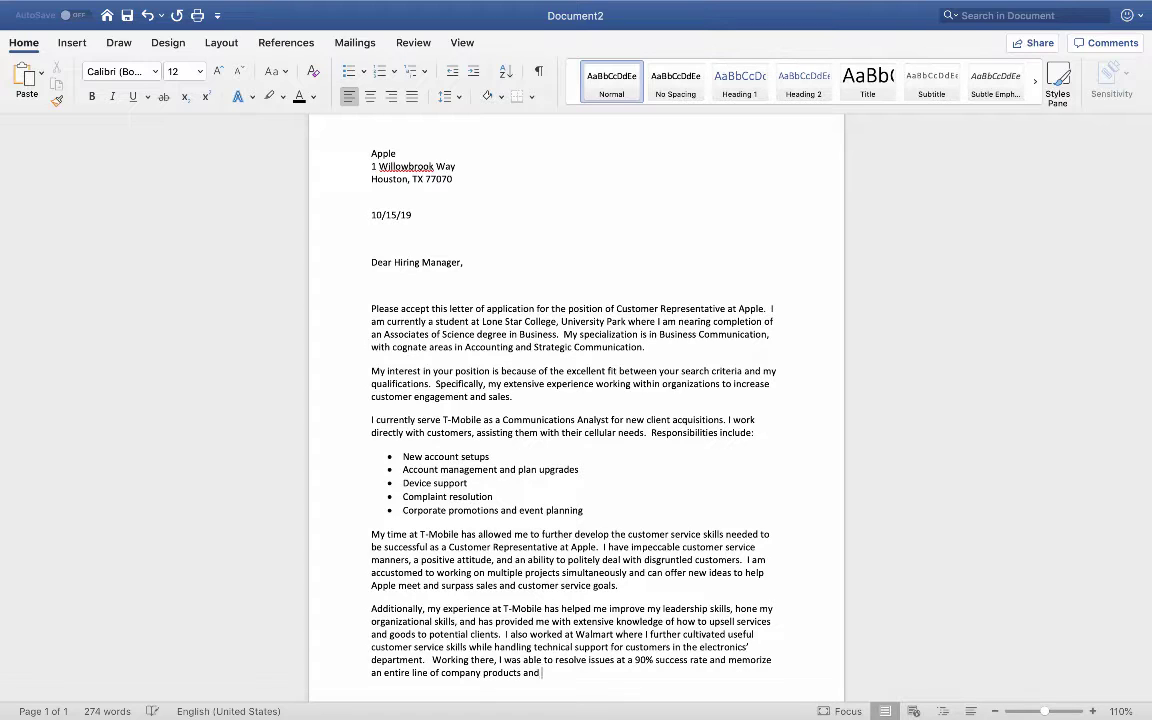
{"action": "type", "text": "services"}
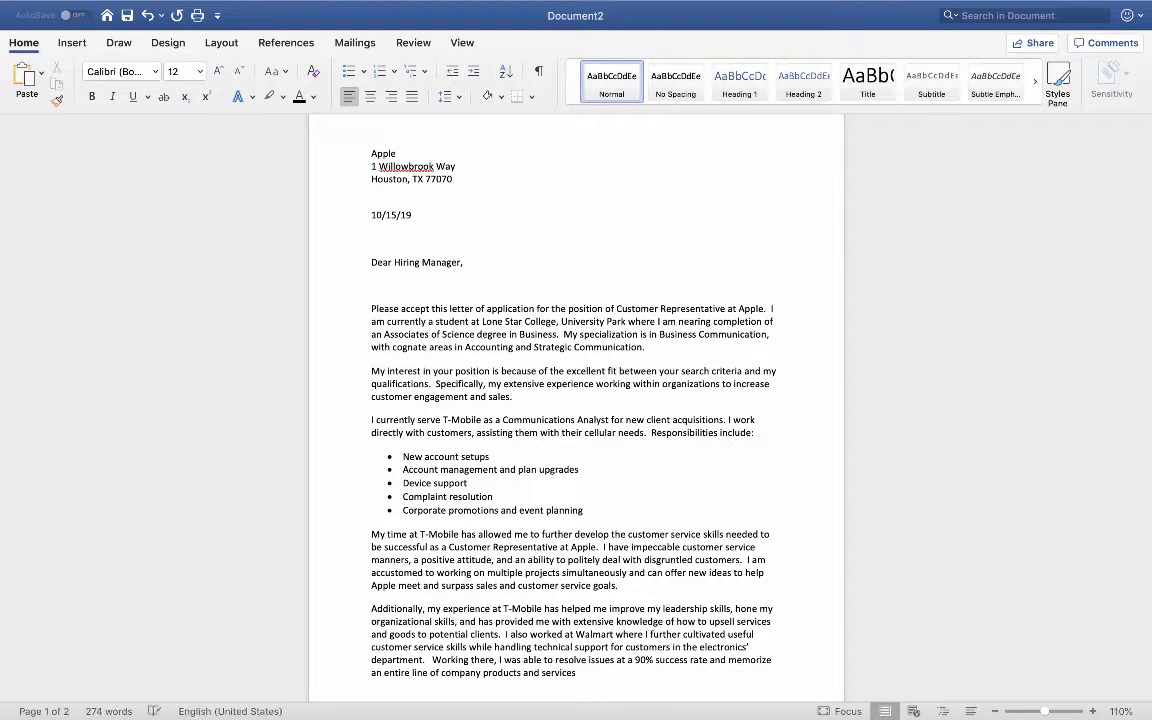
{"action": "type", "text": " - includin"}
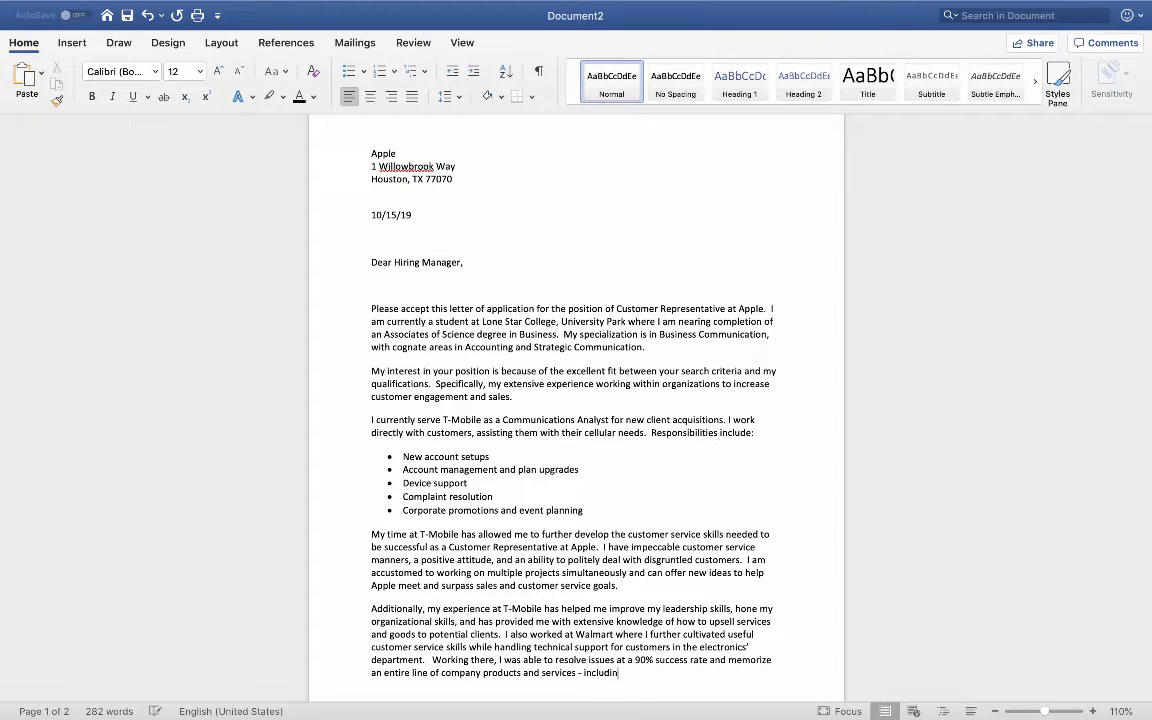
{"action": "type", "text": "g prices and"}
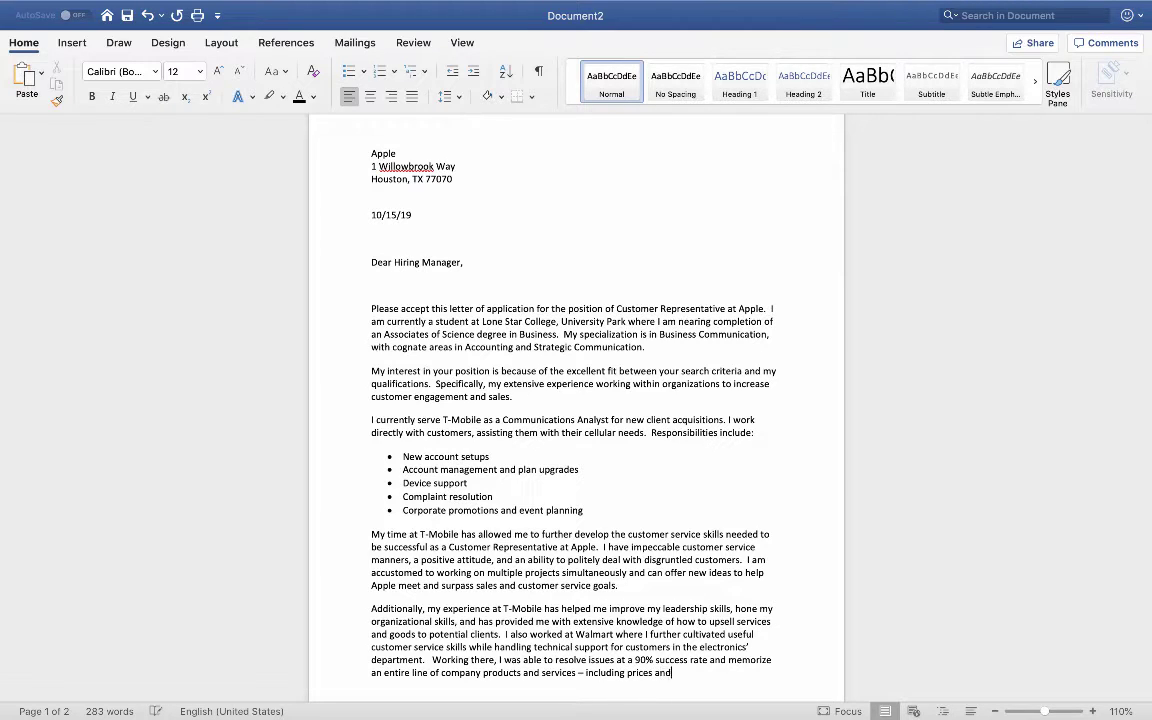
{"action": "type", "text": " special discounts."}
{"action": "scroll", "coordinate": [576, 400], "scroll_direction": "down", "scroll_amount": 3}
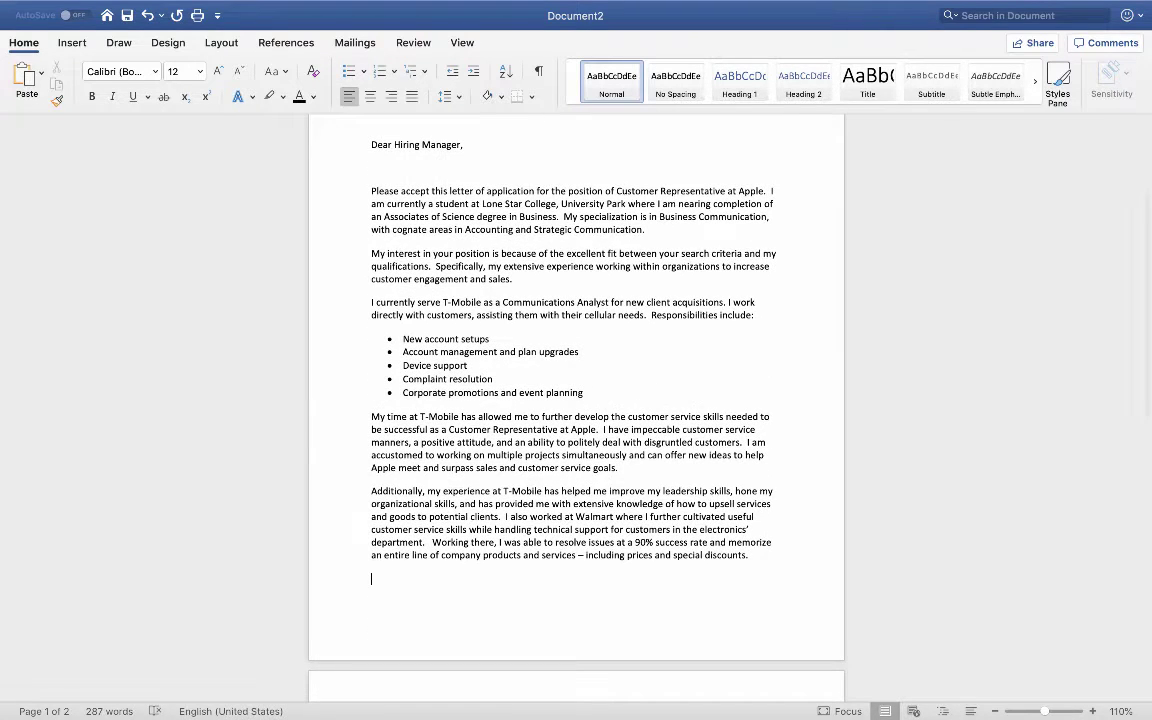
Step: Start a new paragraph: 'I look forward to discussing your open position…In the meantime, I am enclosing the reques'
{"action": "key", "text": "Return"}
{"action": "type", "text": "I look"}
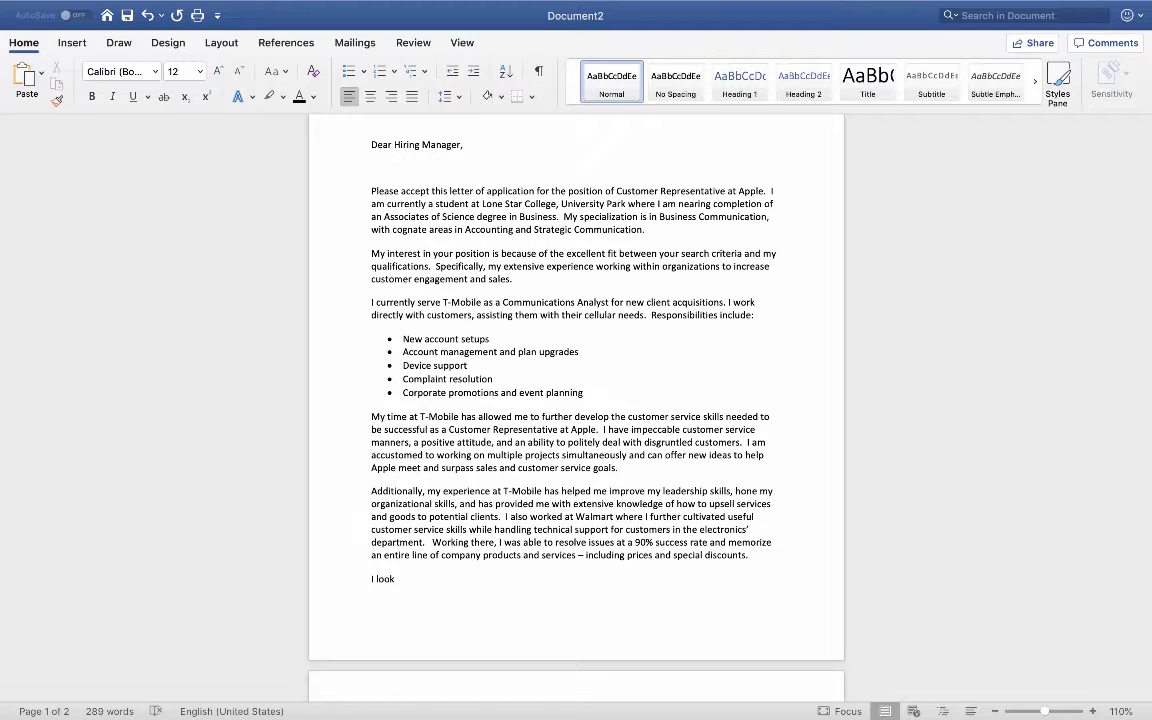
{"action": "type", "text": "forward to discussing your open position "}
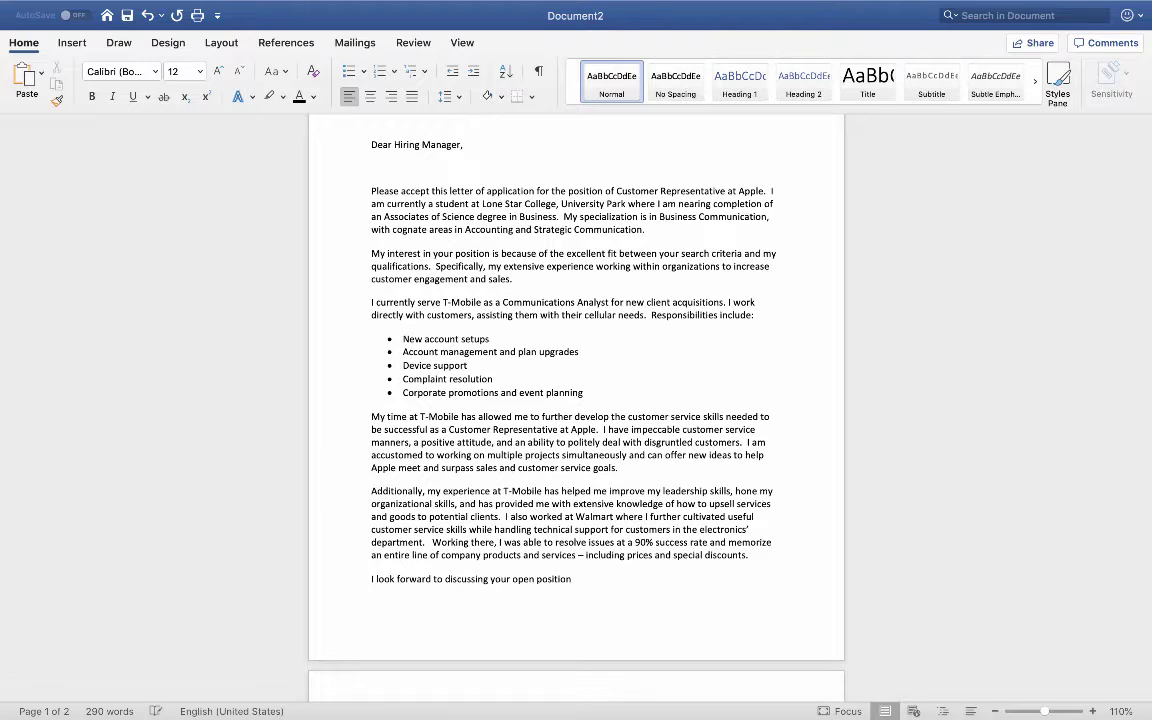
{"action": "type", "text": "and my qualifications with you in more dt"}
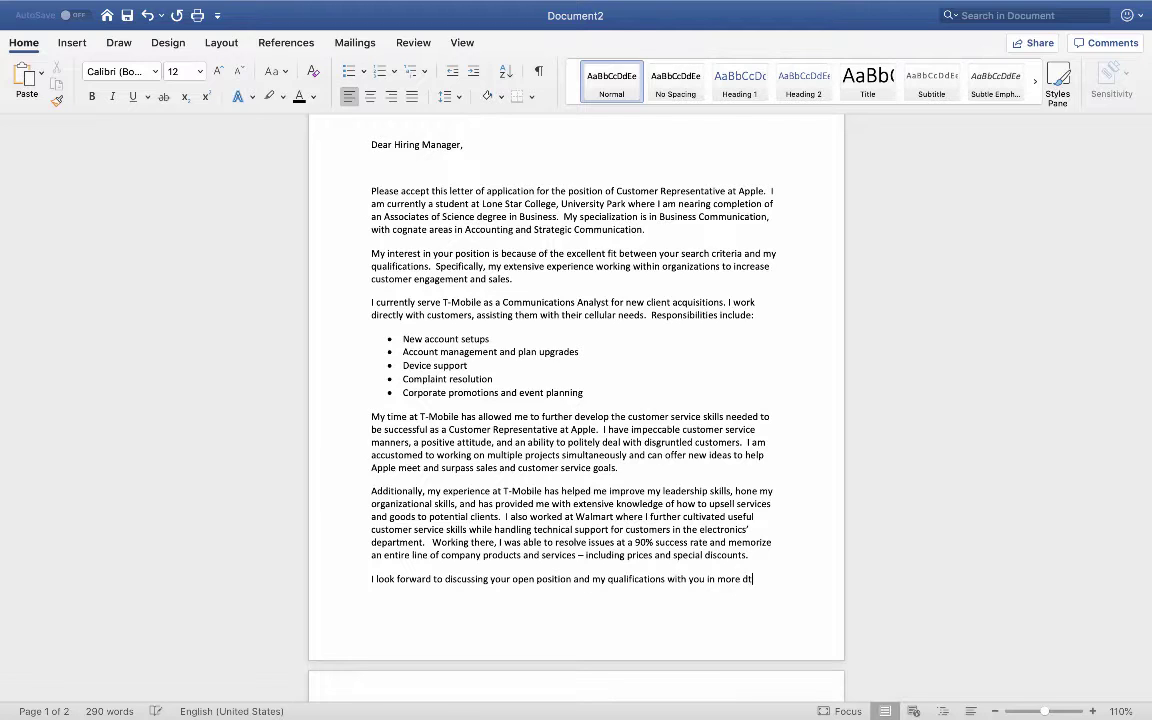
{"action": "key", "text": "BackSpace"}
{"action": "type", "text": "etail"}
{"action": "type", "text": ". In the mean"}
{"action": "type", "text": "time, I am e"}
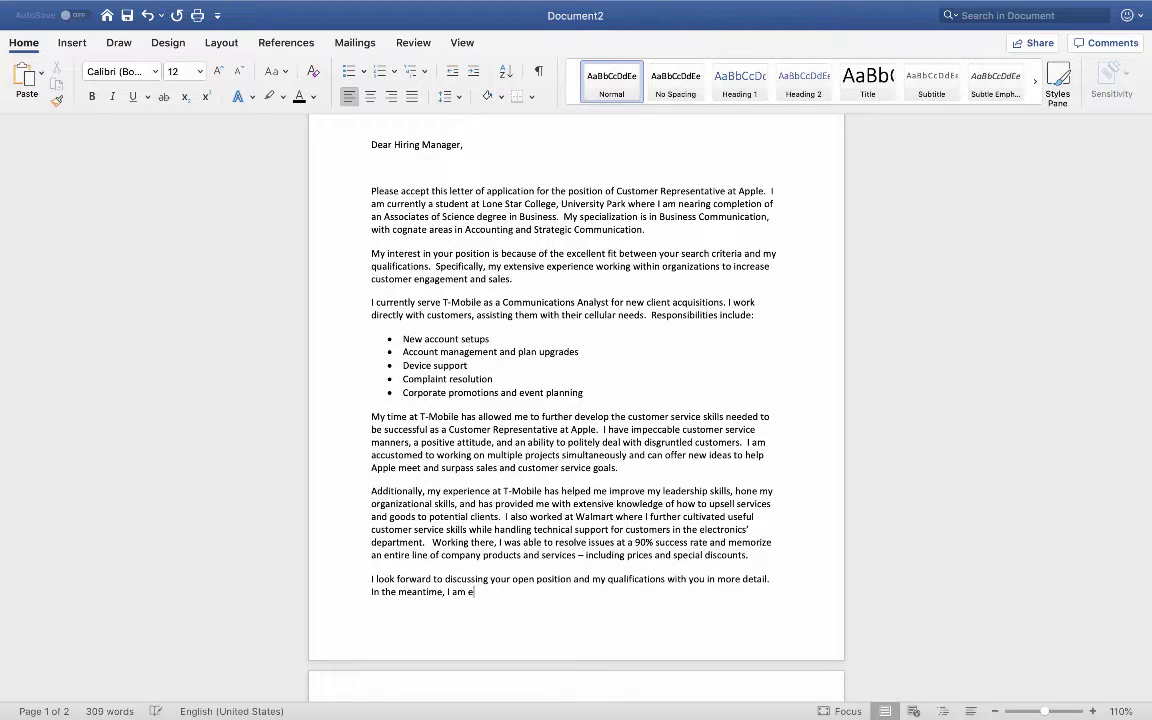
{"action": "type", "text": "nclosing the reques"}
{"action": "key", "text": "BackSpace"}
{"action": "key", "text": "BackSpace"}
Step: Finish with 'requested materials for your review. Thank you for your consideration…speaking with you soon.'
{"action": "type", "text": "s"}
{"action": "key", "text": "BackSpace"}
{"action": "type", "text": "ested materials for"}
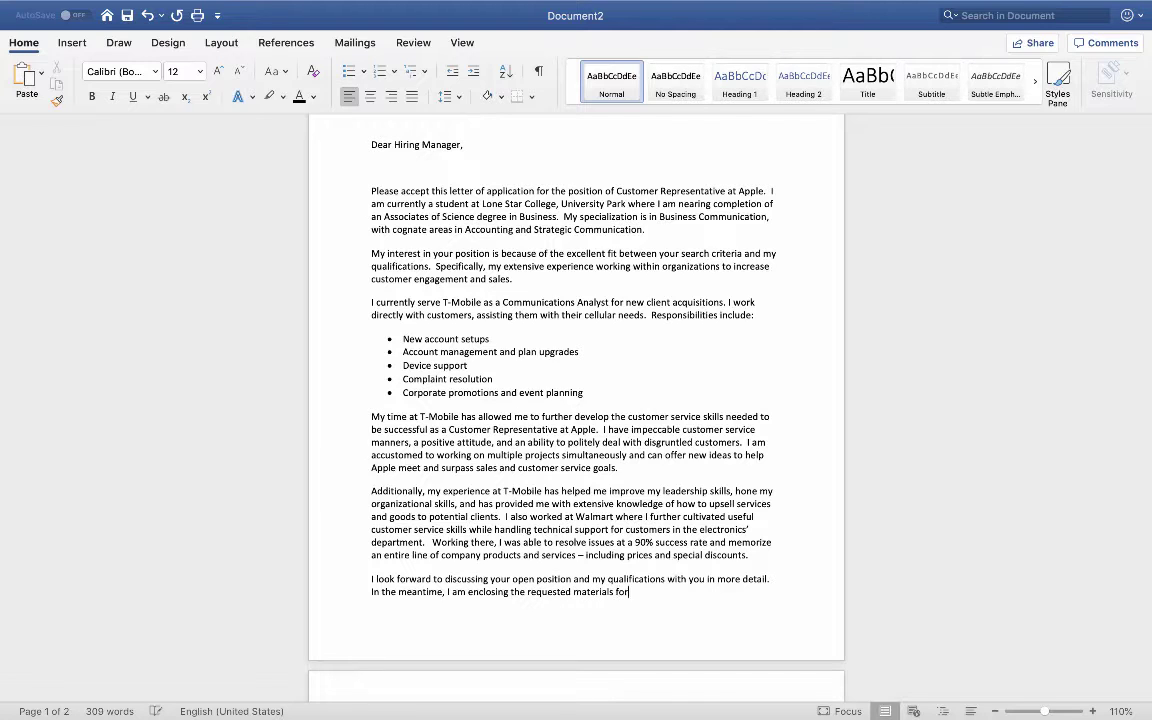
{"action": "type", "text": " your review.  Thank you for "}
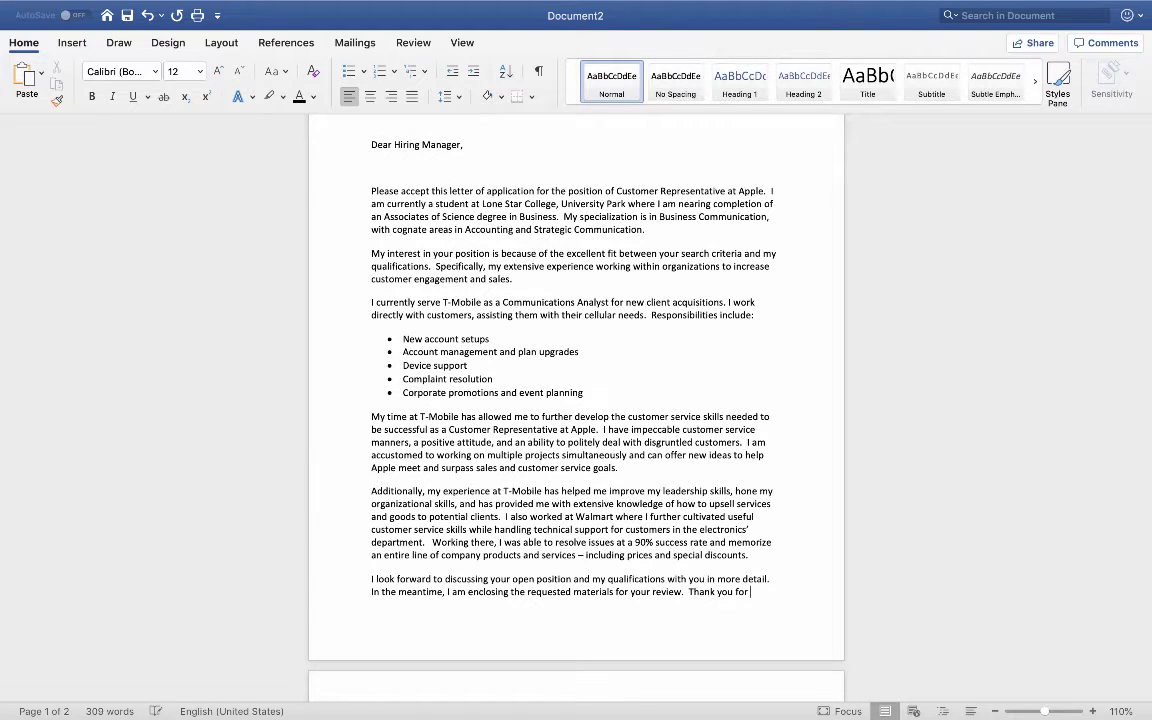
{"action": "type", "text": "your co"}
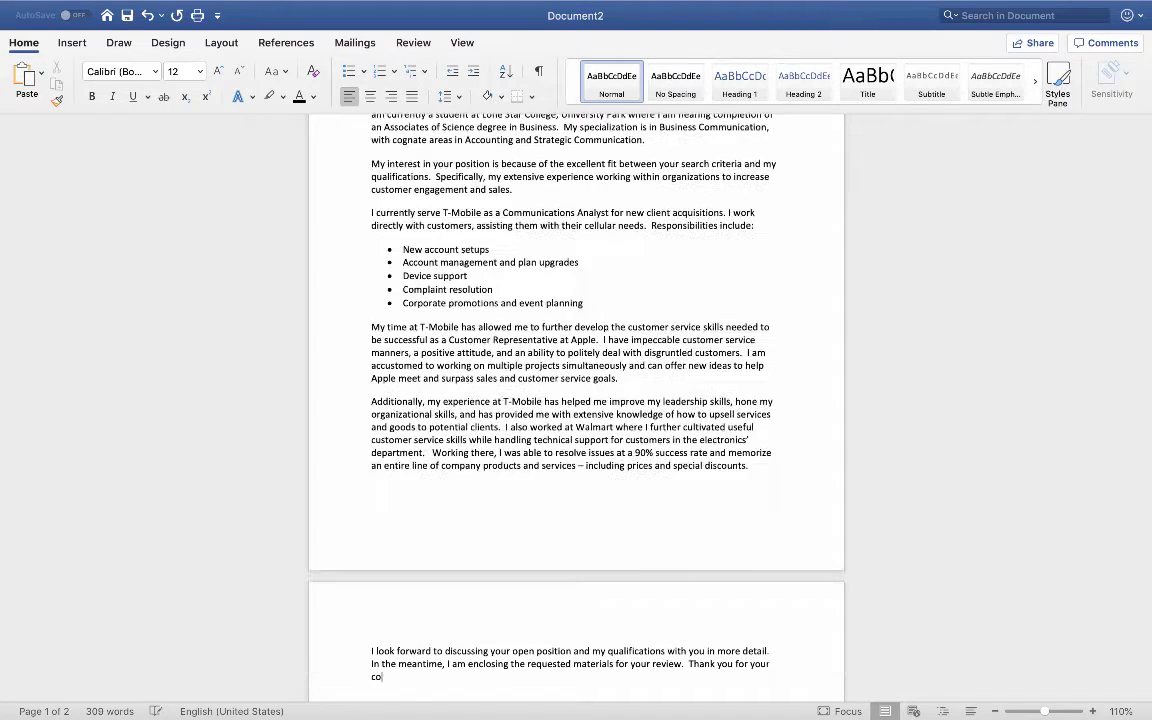
{"action": "type", "text": "nsideration and I look forward to s"}
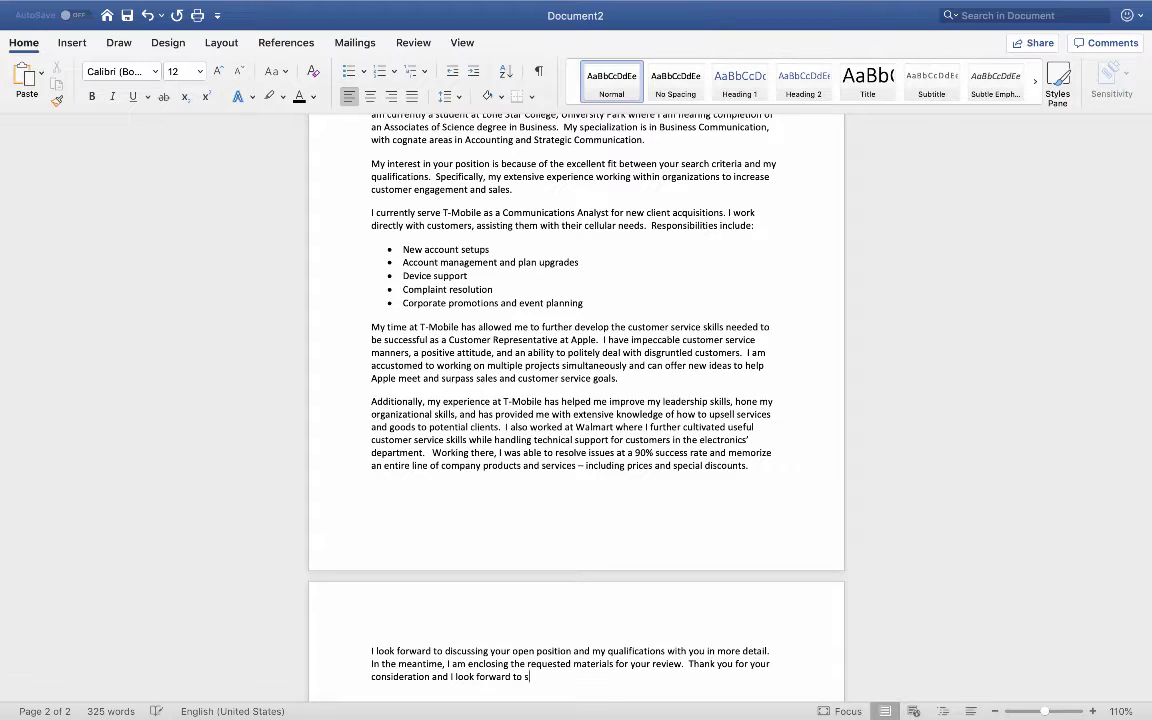
{"action": "type", "text": "peaking with you soon."}
{"action": "key", "text": "Return"}
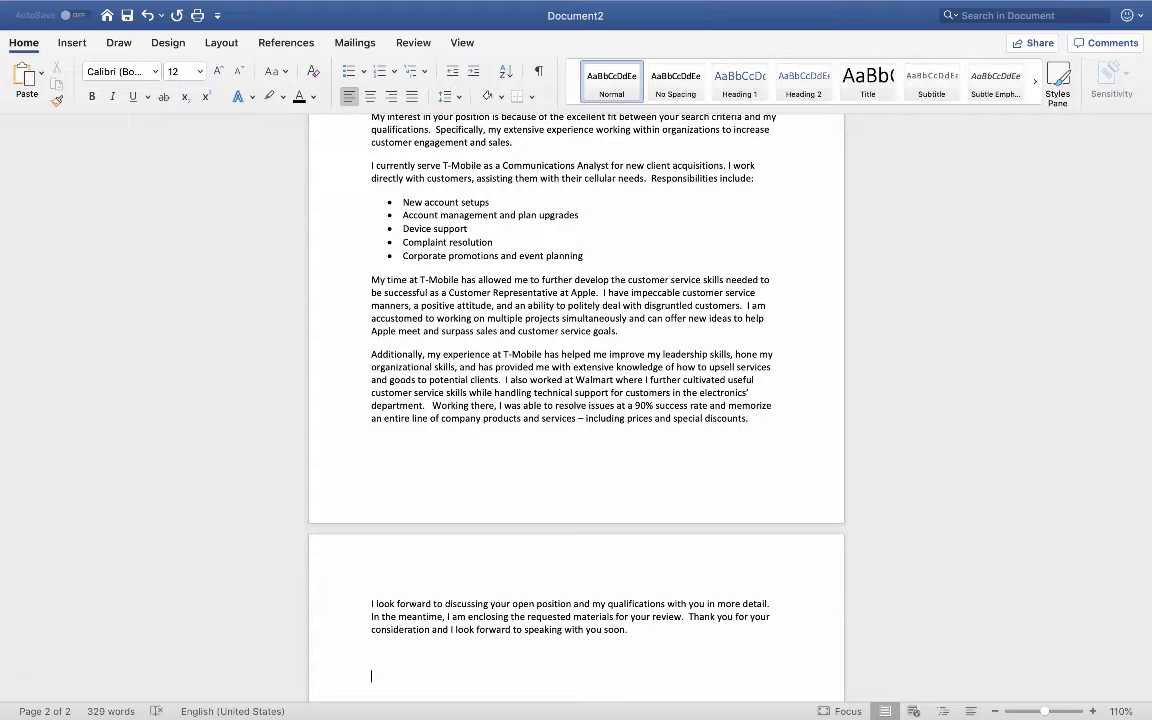
Step: Type 'Sincerely,' and, a few lines below, the writer's full name
{"action": "type", "text": "Sincerely,"}
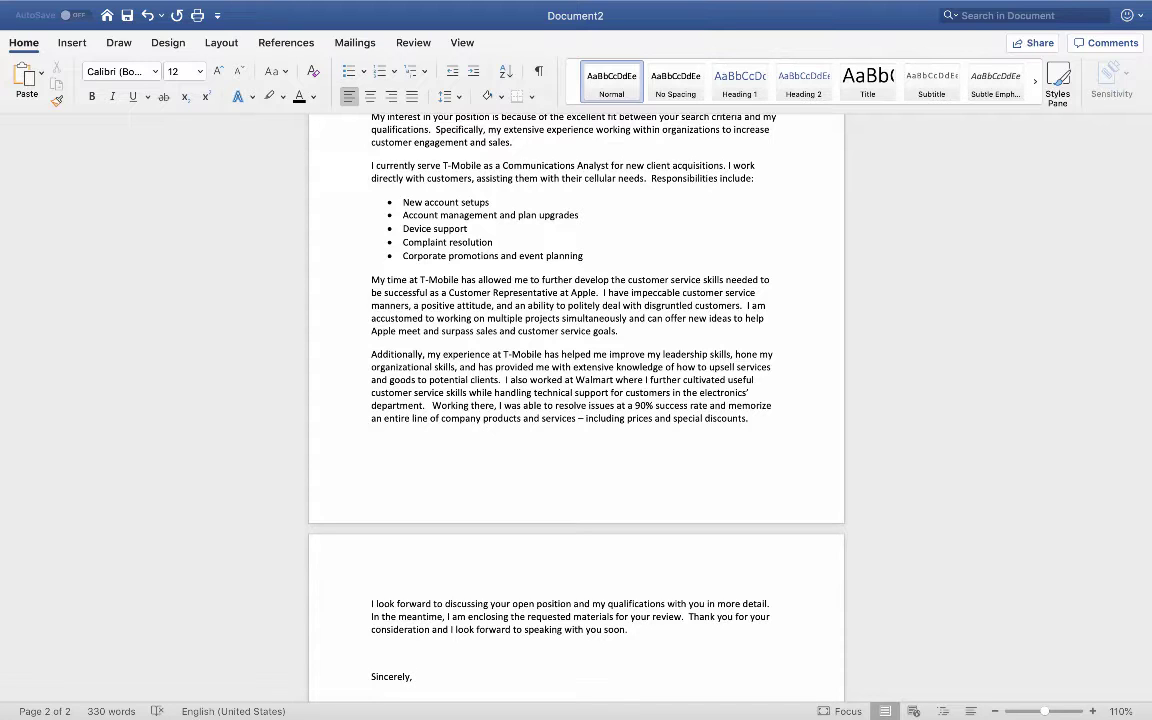
{"action": "key", "text": "Return"}
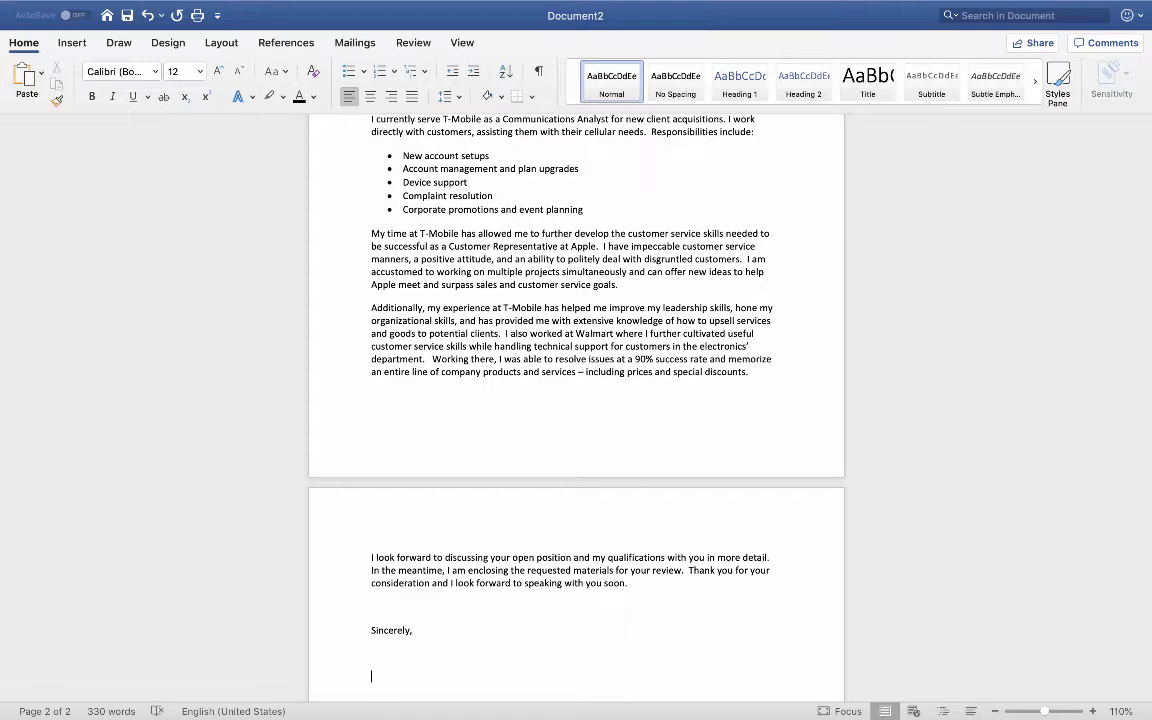
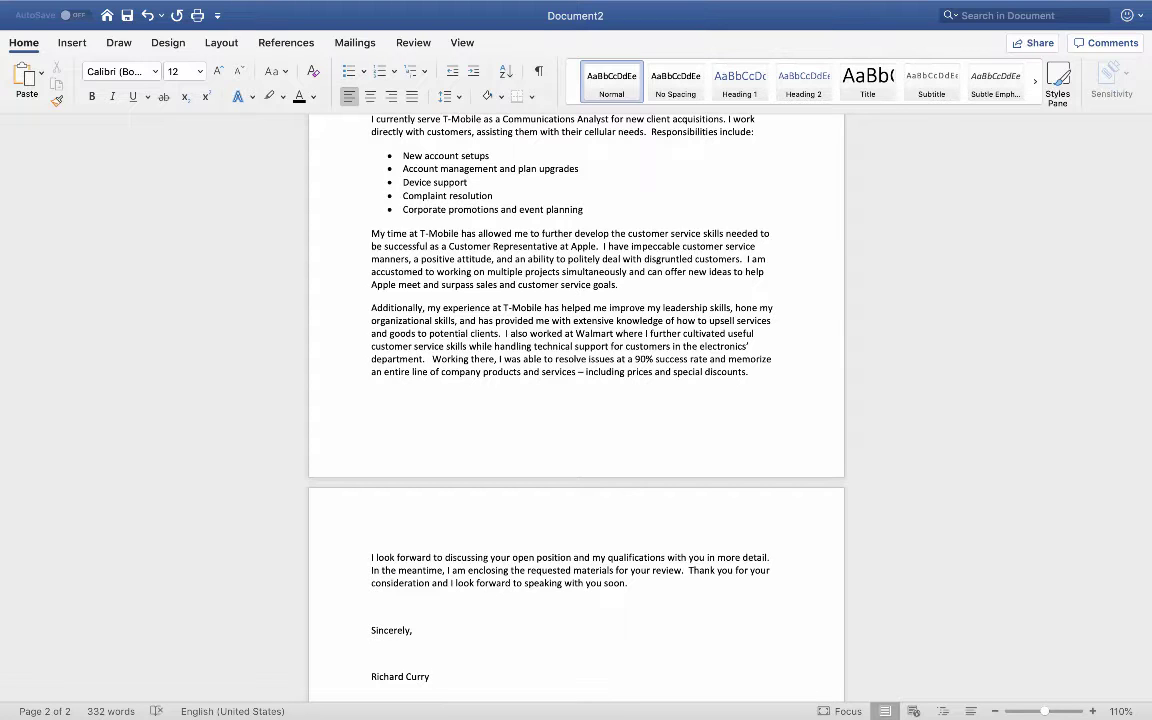
Step: Scroll through the two-page letter to review it from the top
{"action": "scroll", "coordinate": [480, 540], "scroll_direction": "up", "scroll_amount": 10}
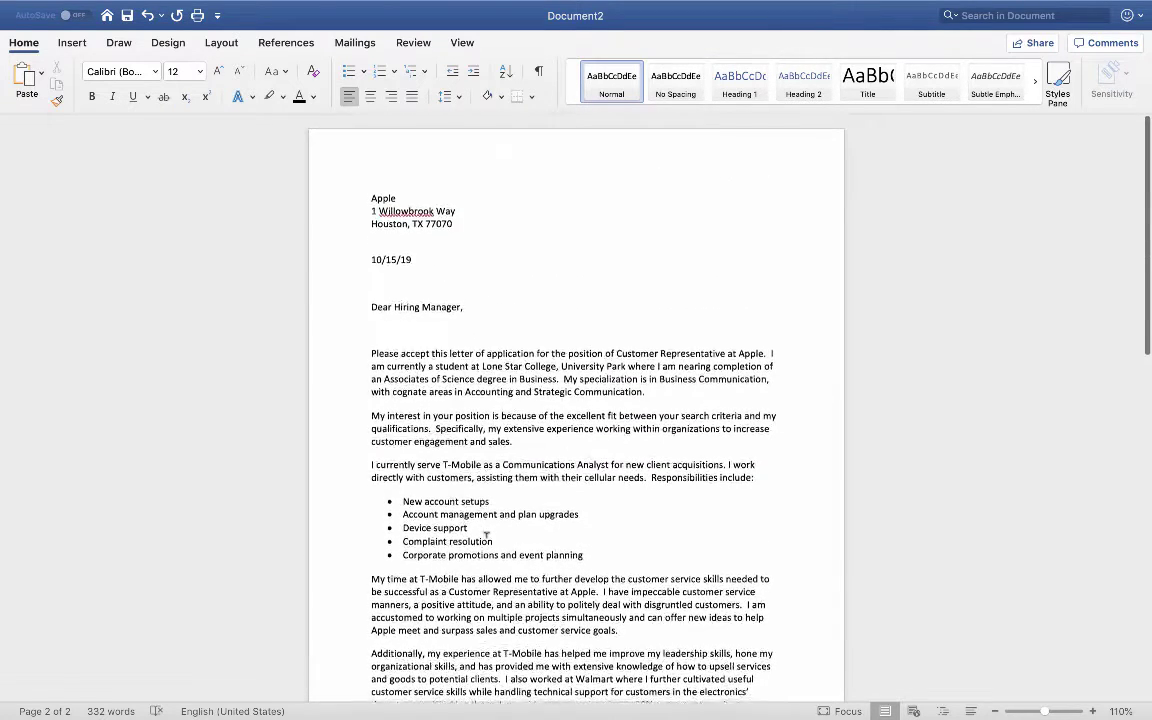
{"action": "scroll", "coordinate": [424, 458], "scroll_direction": "down", "scroll_amount": 10}
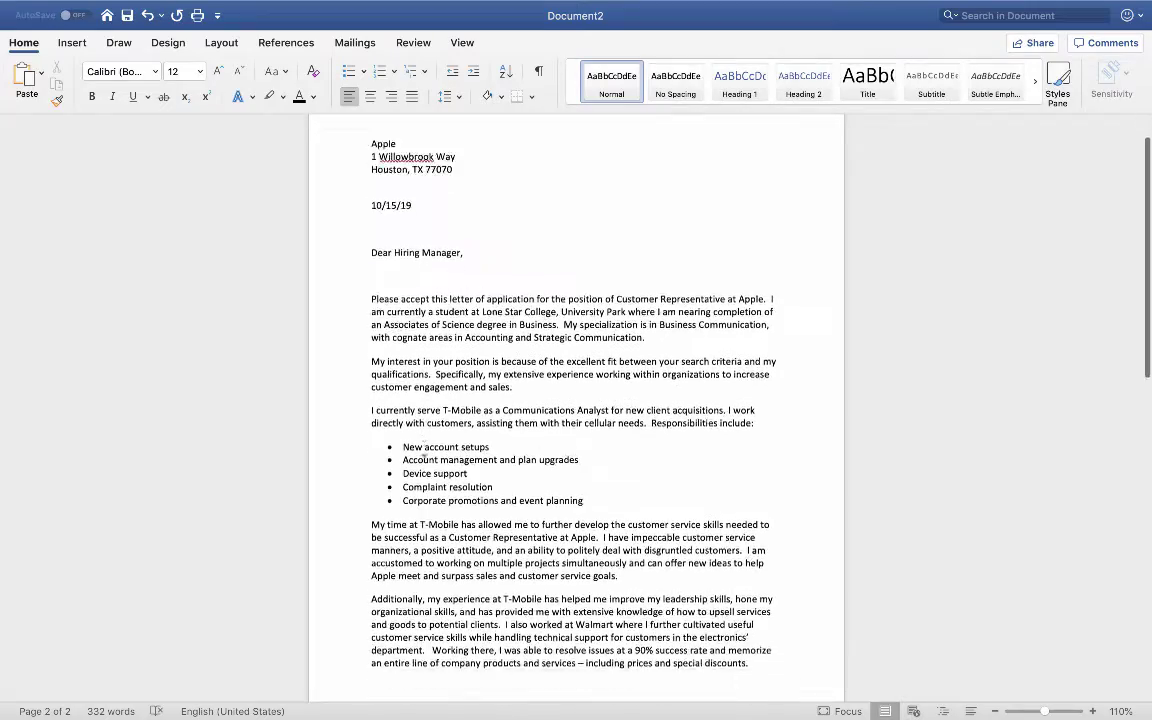
{"action": "scroll", "coordinate": [424, 458], "scroll_direction": "up", "scroll_amount": 10}
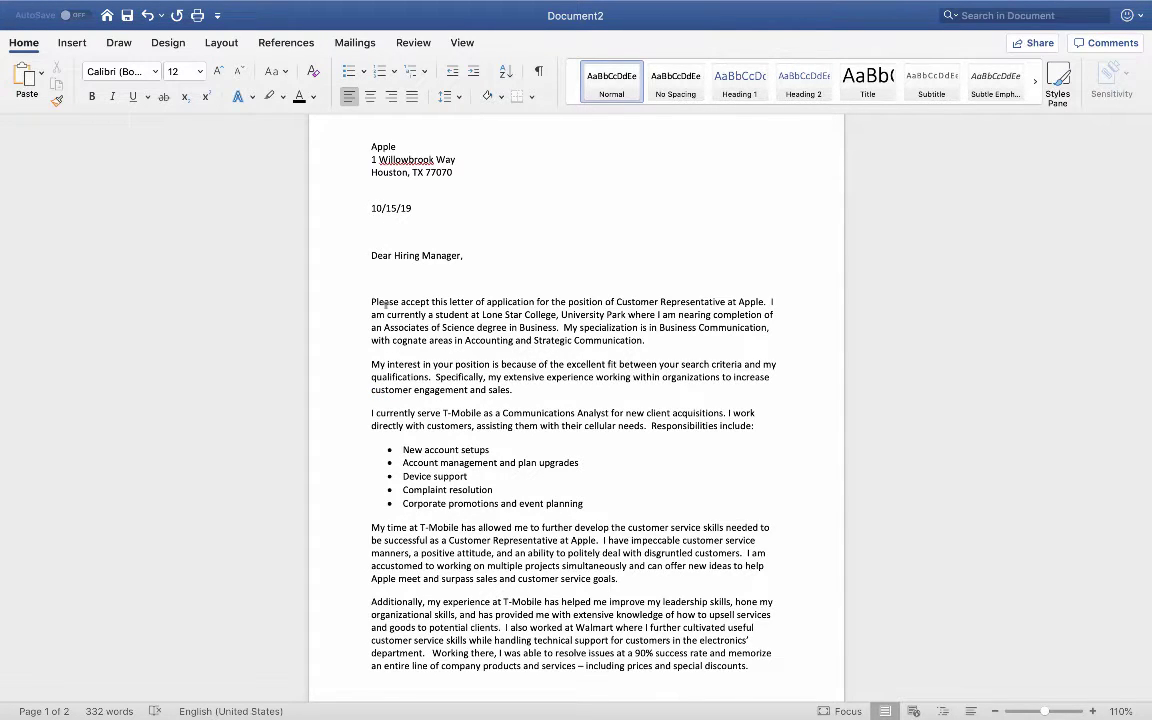
{"action": "double_click", "coordinate": [386, 303]}
{"action": "left_click", "coordinate": [365, 399]}
{"action": "scroll", "coordinate": [355, 423], "scroll_direction": "down", "scroll_amount": 5}
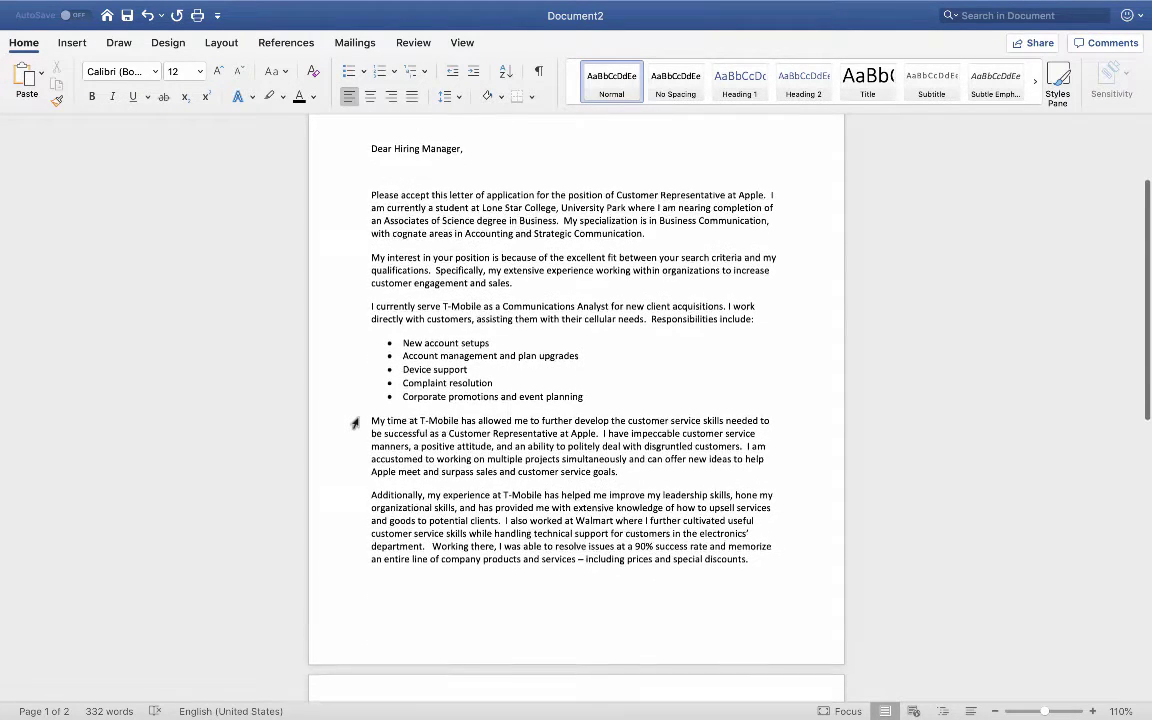
{"action": "scroll", "coordinate": [355, 423], "scroll_direction": "down", "scroll_amount": 1}
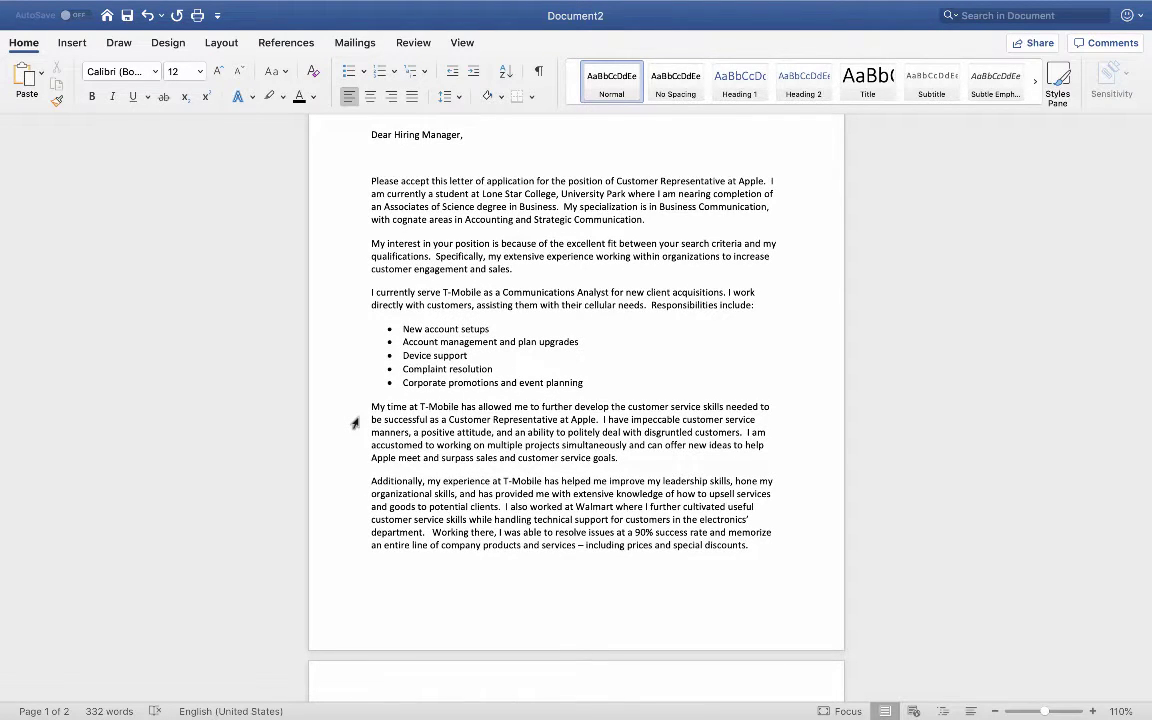
{"action": "scroll", "coordinate": [355, 423], "scroll_direction": "up", "scroll_amount": 2}
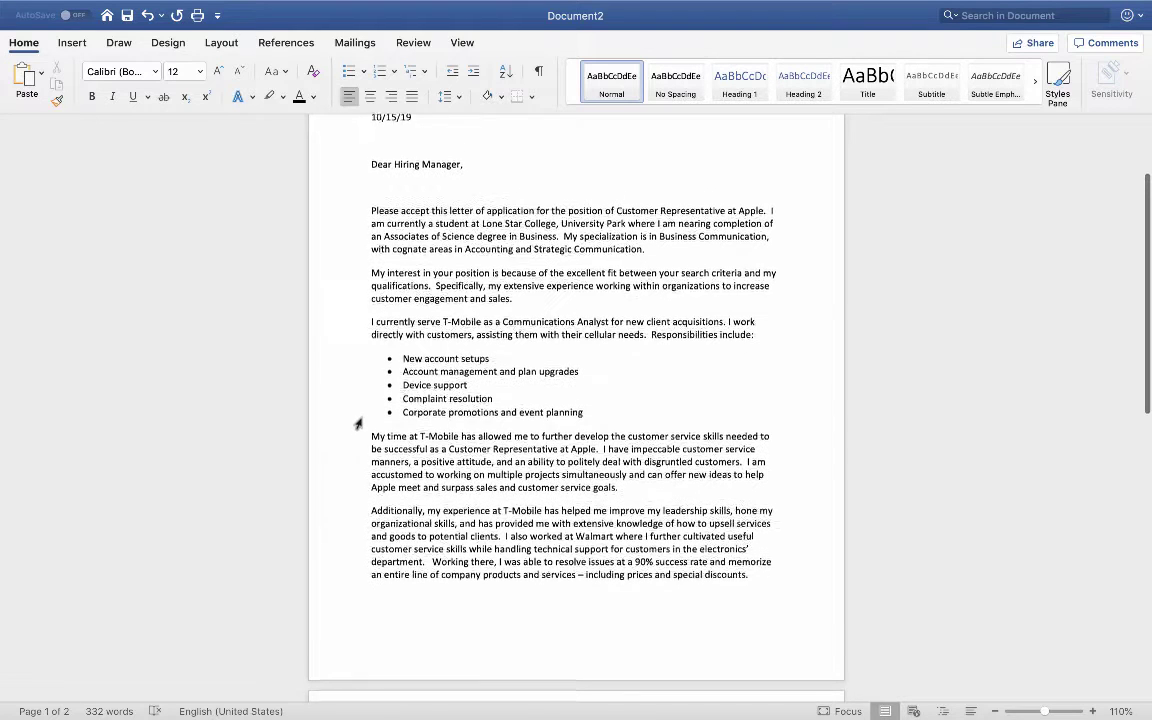
{"action": "scroll", "coordinate": [488, 322], "scroll_direction": "down", "scroll_amount": 3}
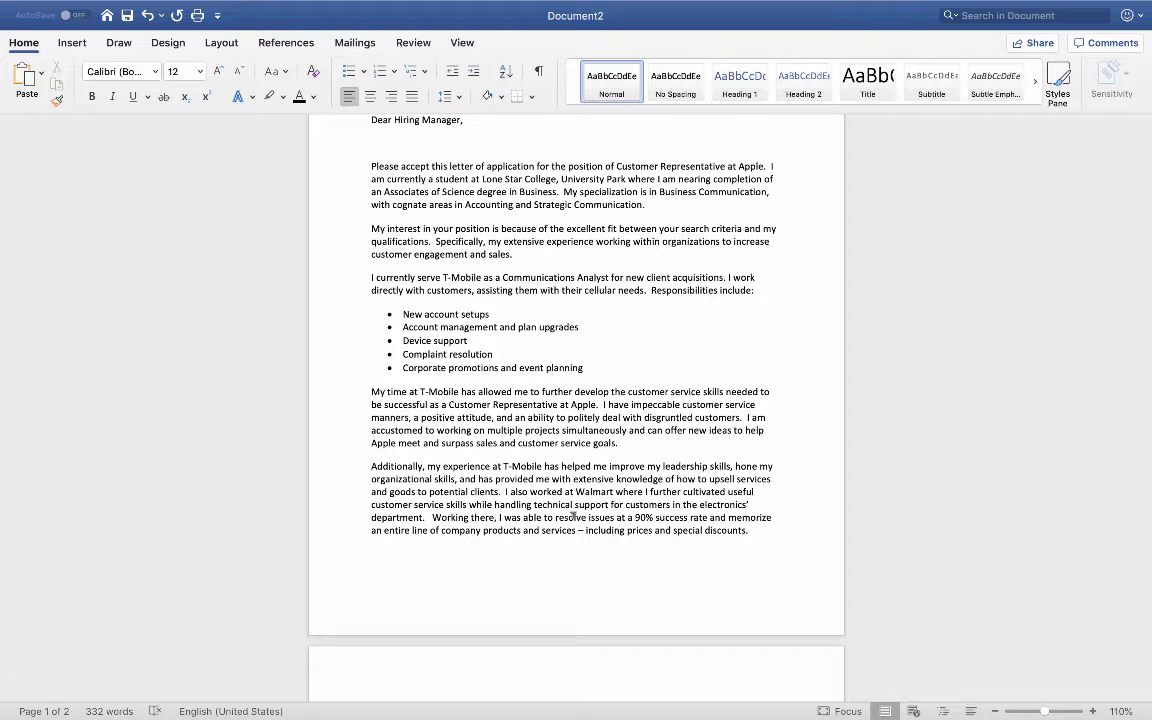
{"action": "scroll", "coordinate": [575, 513], "scroll_direction": "up", "scroll_amount": 5}
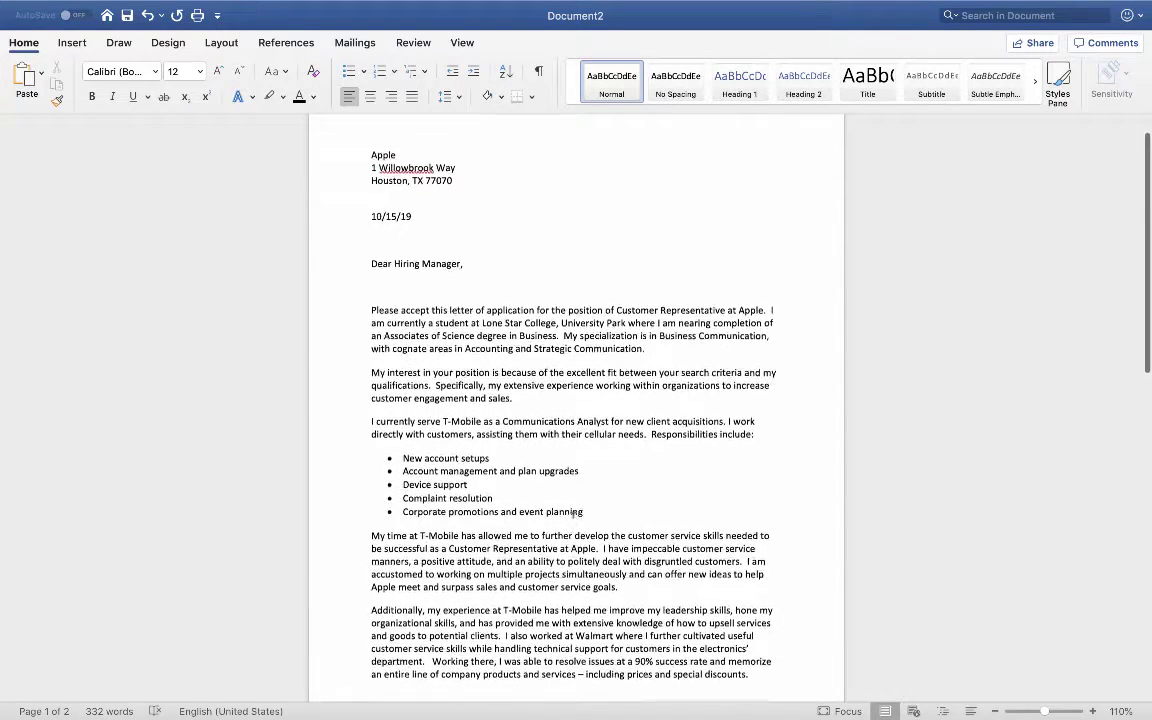
{"action": "scroll", "coordinate": [540, 450], "scroll_direction": "up", "scroll_amount": 2}
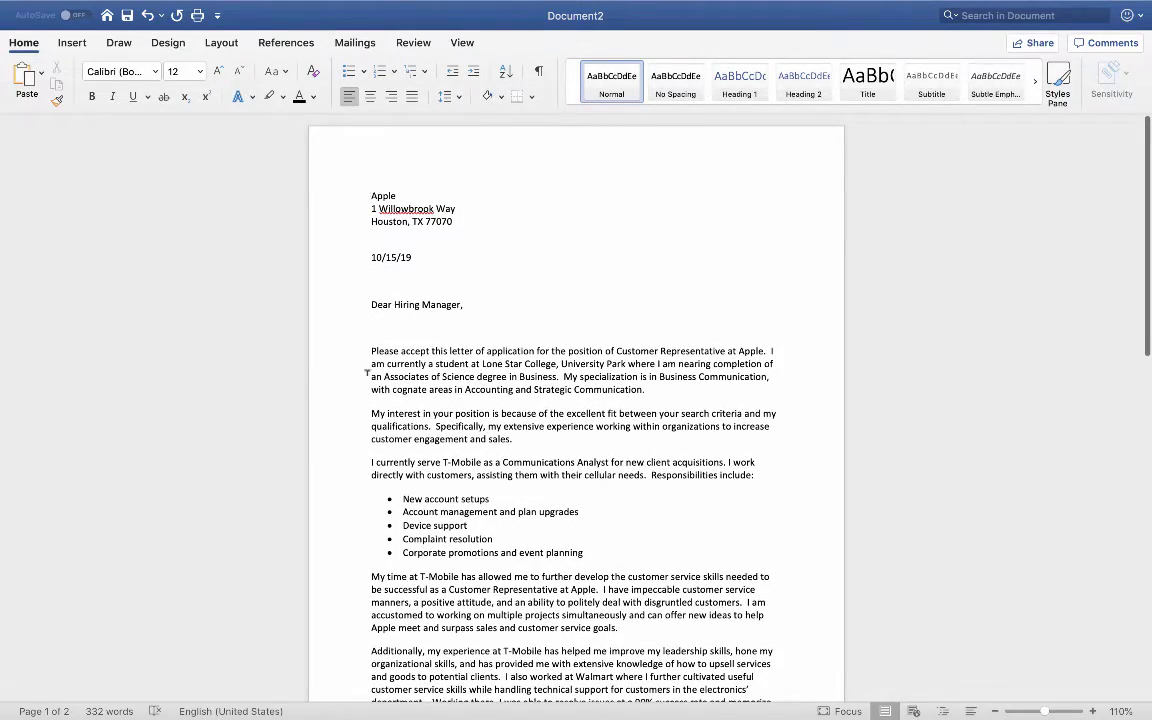
{"action": "scroll", "coordinate": [367, 371], "scroll_direction": "down", "scroll_amount": 5}
{"action": "scroll", "coordinate": [367, 371], "scroll_direction": "up", "scroll_amount": 5}
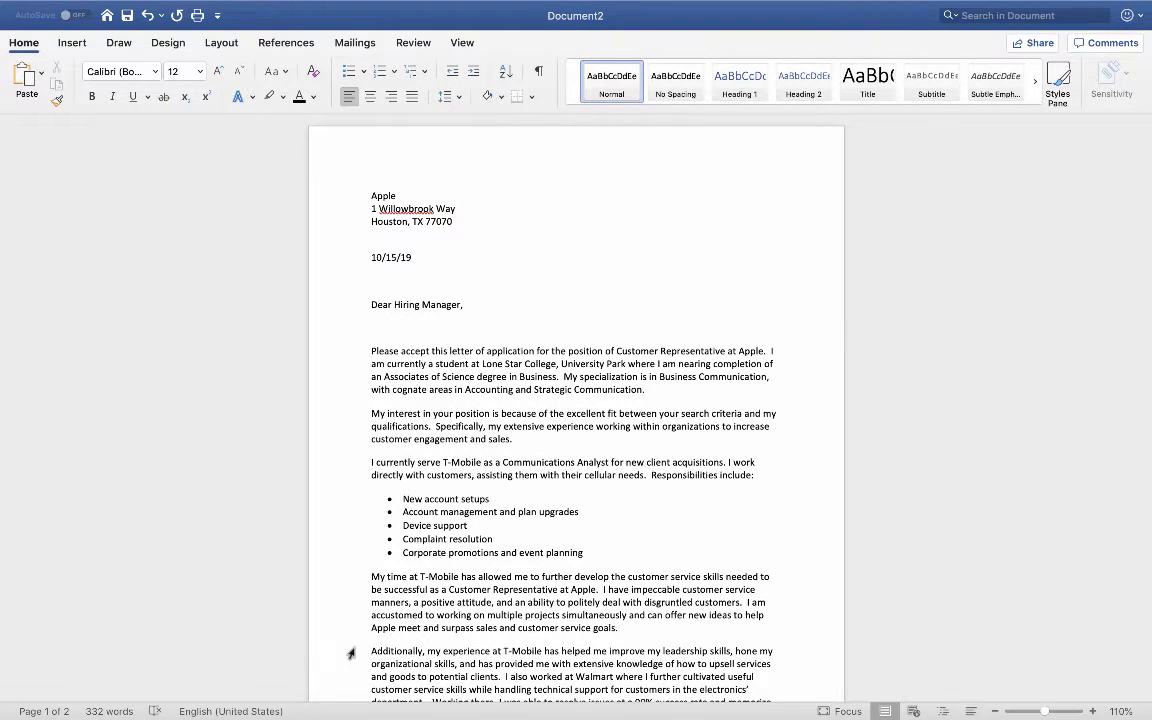
Step: In the browser, search Google for 'T-mobile' and show the image results
{"action": "key", "text": "super+Tab"}
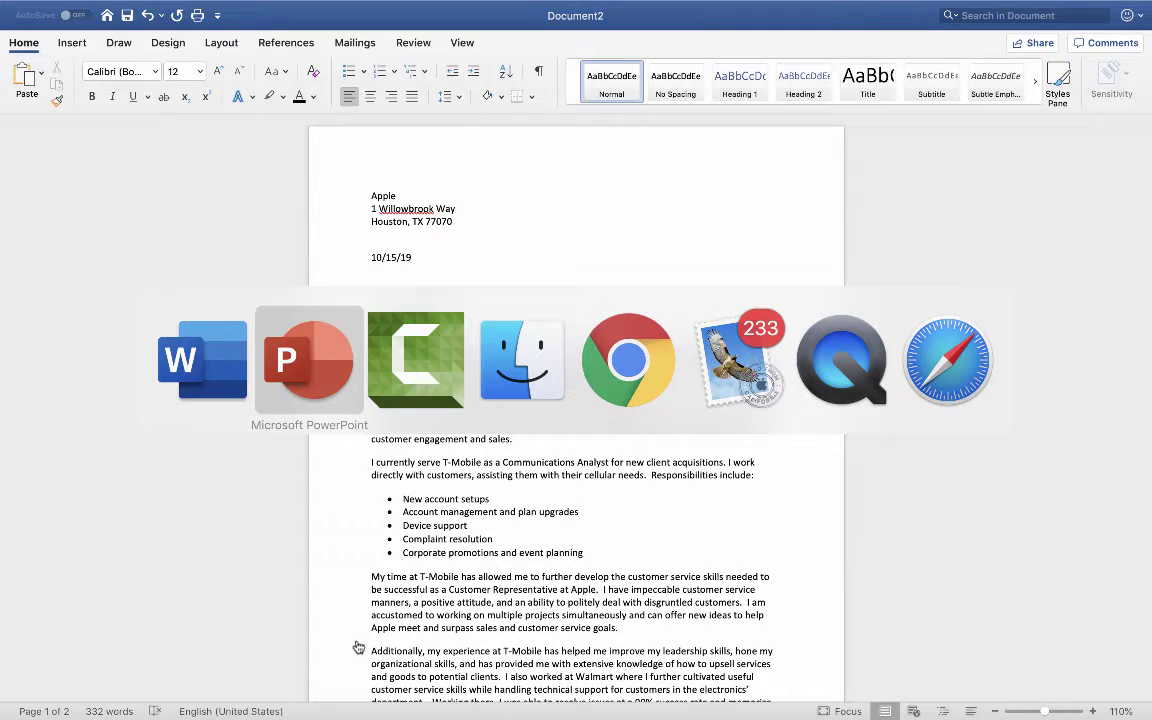
{"action": "left_click", "coordinate": [637, 383]}
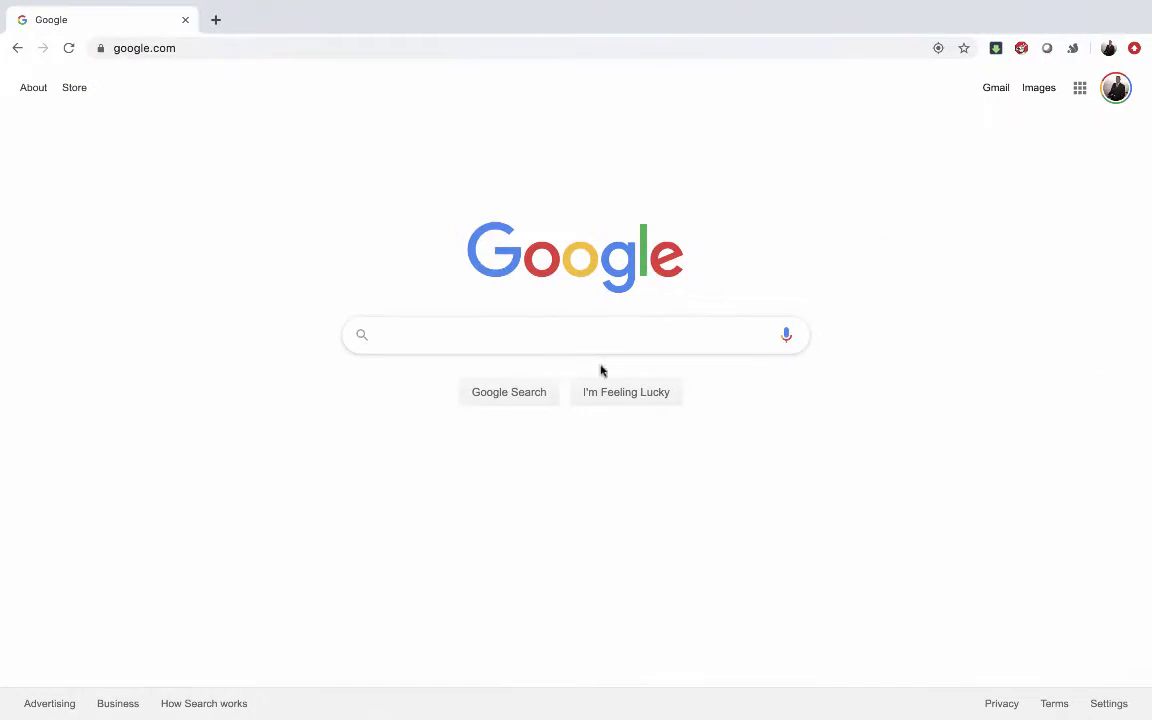
{"action": "left_click", "coordinate": [530, 337]}
{"action": "type", "text": "T-mobile"}
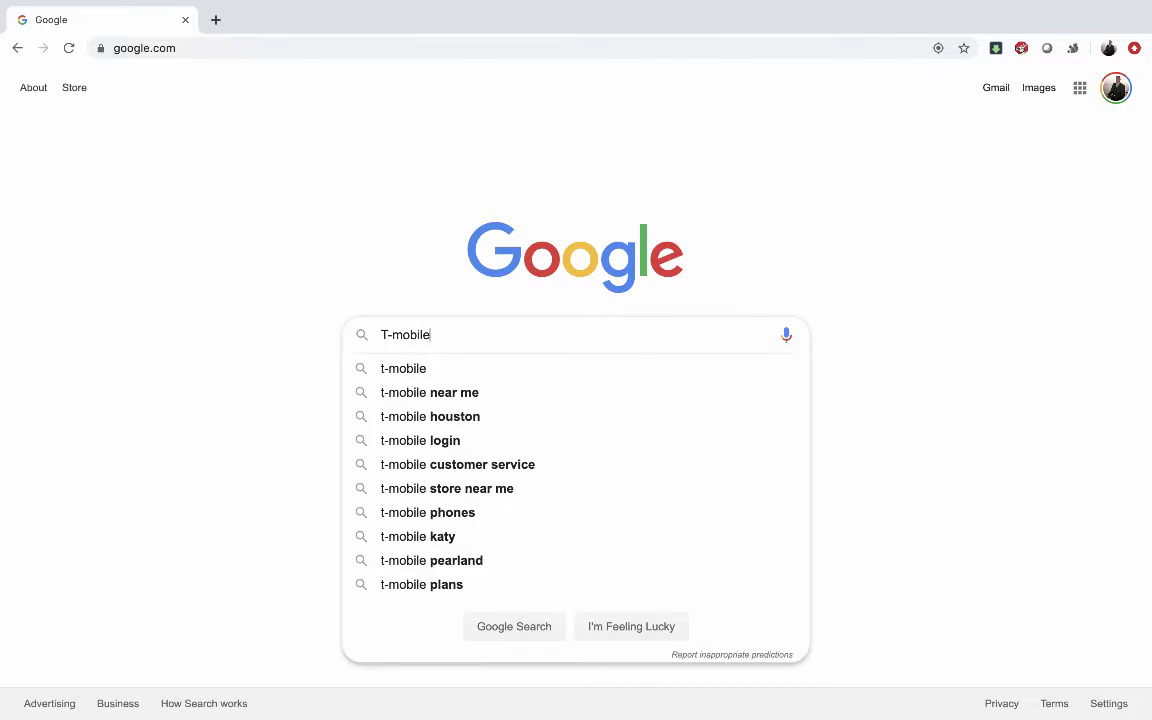
{"action": "key", "text": "Return"}
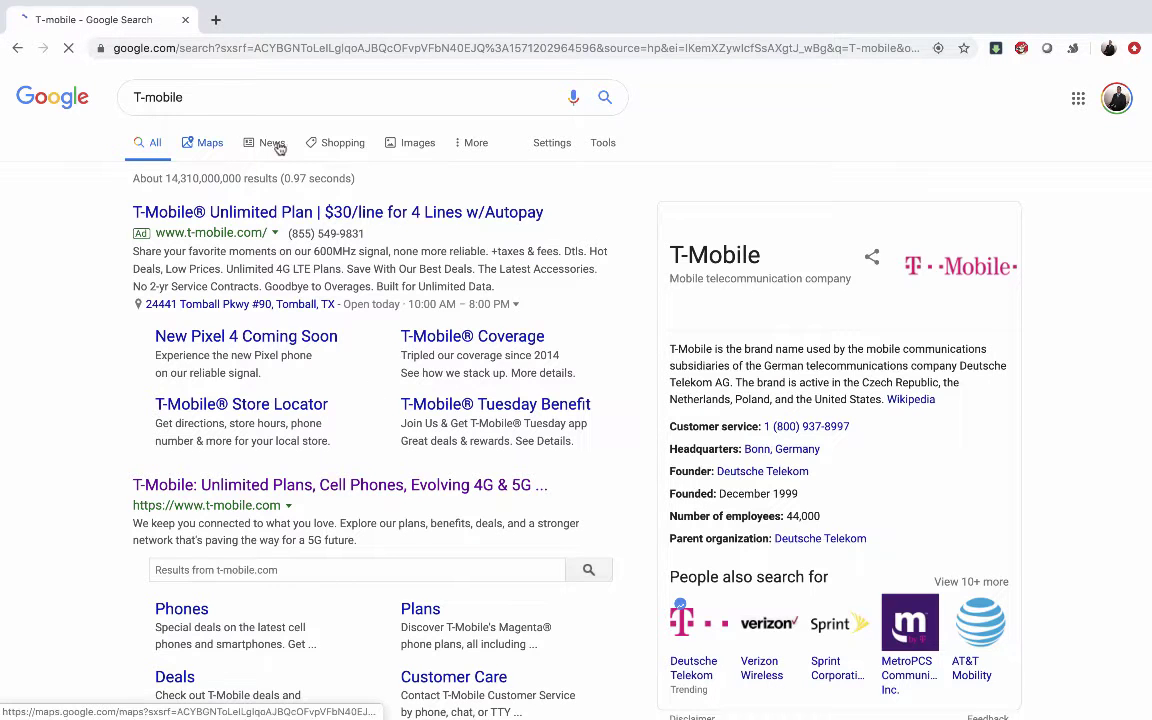
{"action": "left_click", "coordinate": [408, 145]}
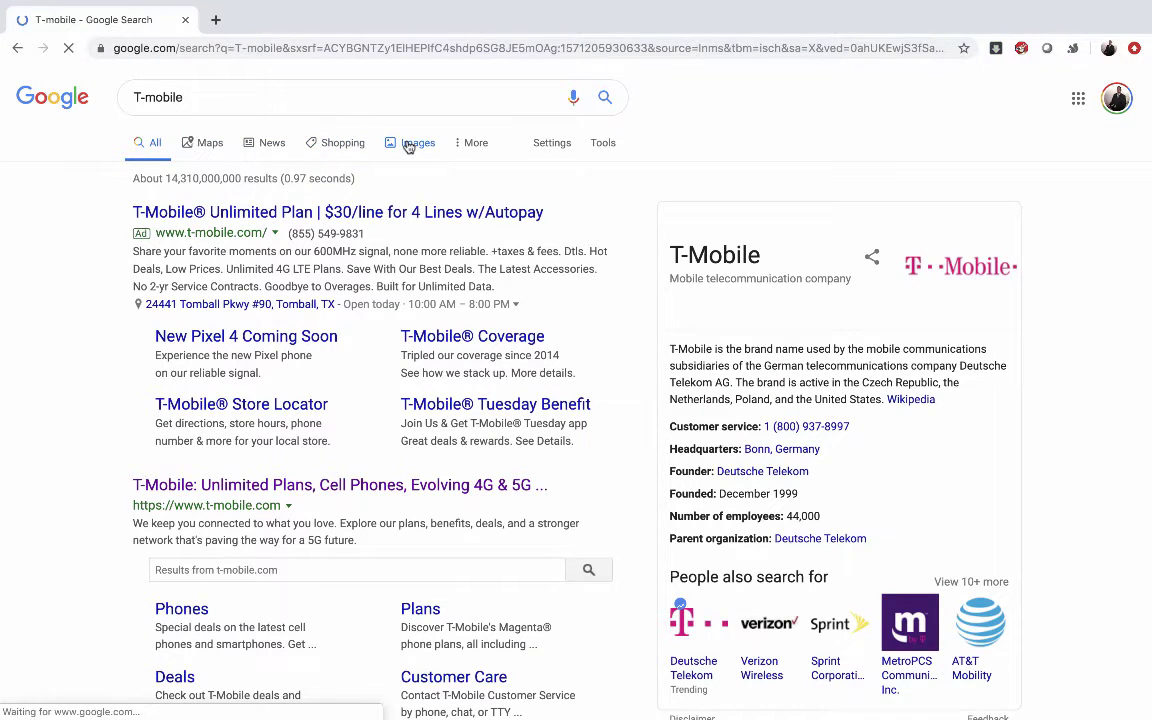
Step: Browse the T-Mobile image results and preview the Downtown Evanston logo before closing it
{"action": "scroll", "coordinate": [283, 467], "scroll_direction": "down", "scroll_amount": 1}
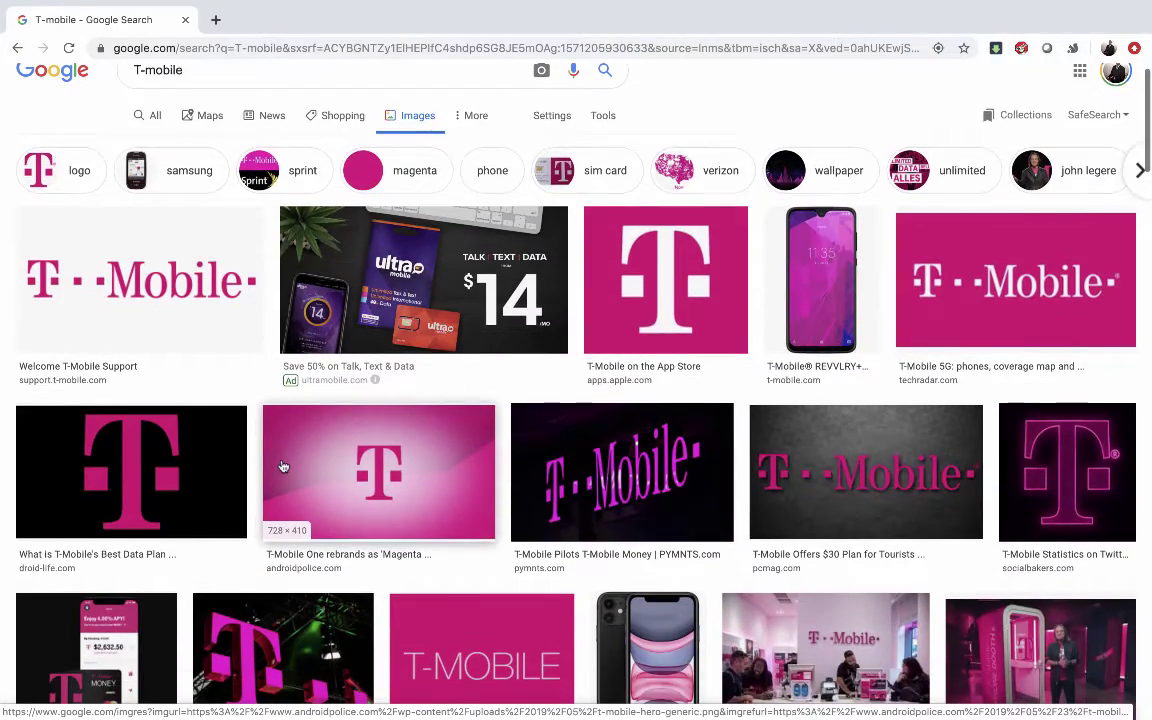
{"action": "scroll", "coordinate": [283, 467], "scroll_direction": "down", "scroll_amount": 3}
{"action": "scroll", "coordinate": [283, 467], "scroll_direction": "down", "scroll_amount": 4}
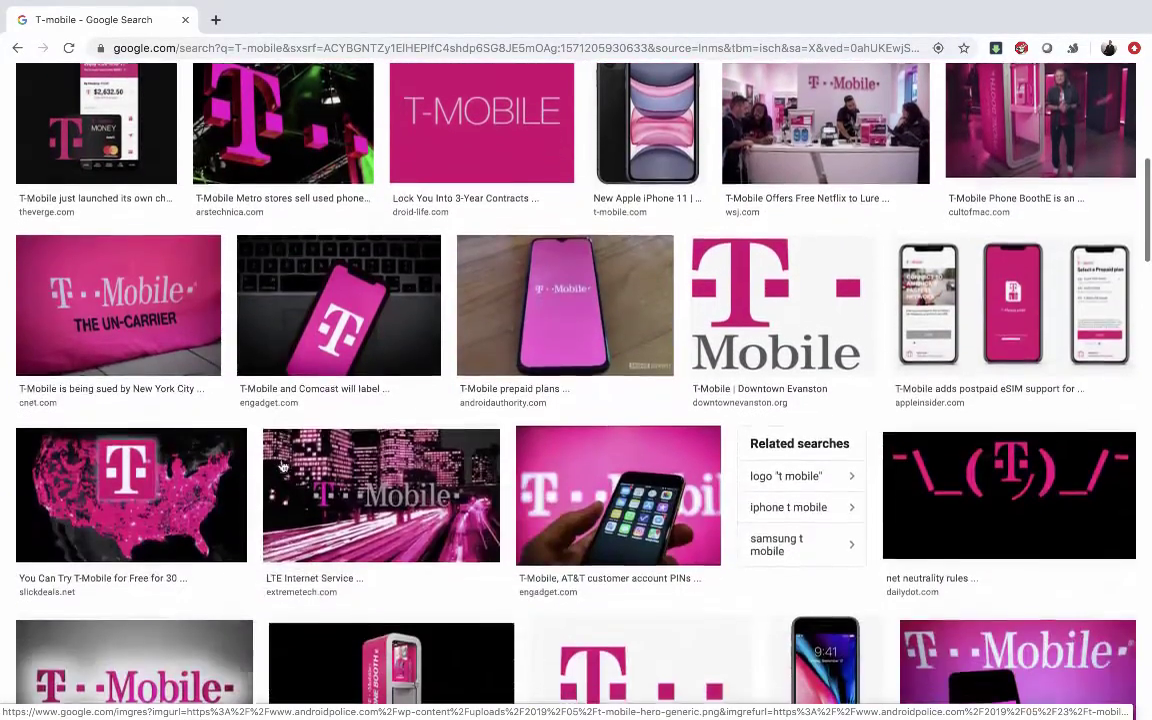
{"action": "scroll", "coordinate": [333, 447], "scroll_direction": "down", "scroll_amount": 1}
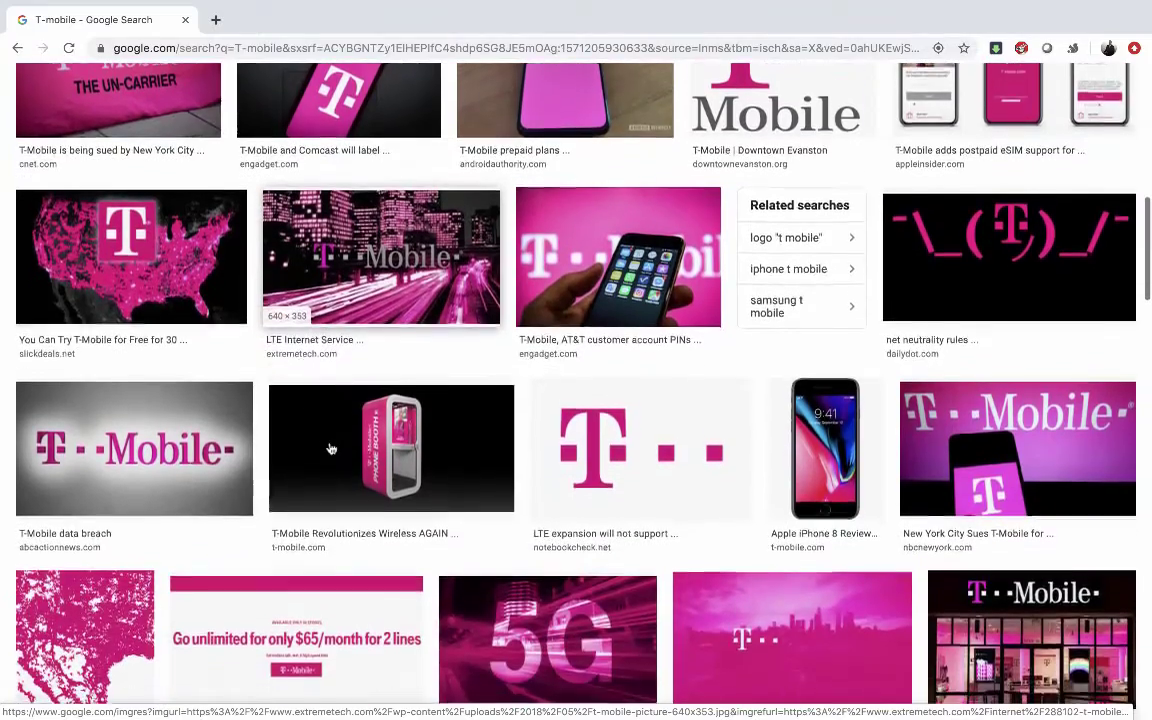
{"action": "scroll", "coordinate": [337, 445], "scroll_direction": "up", "scroll_amount": 4}
{"action": "scroll", "coordinate": [611, 427], "scroll_direction": "down", "scroll_amount": 4}
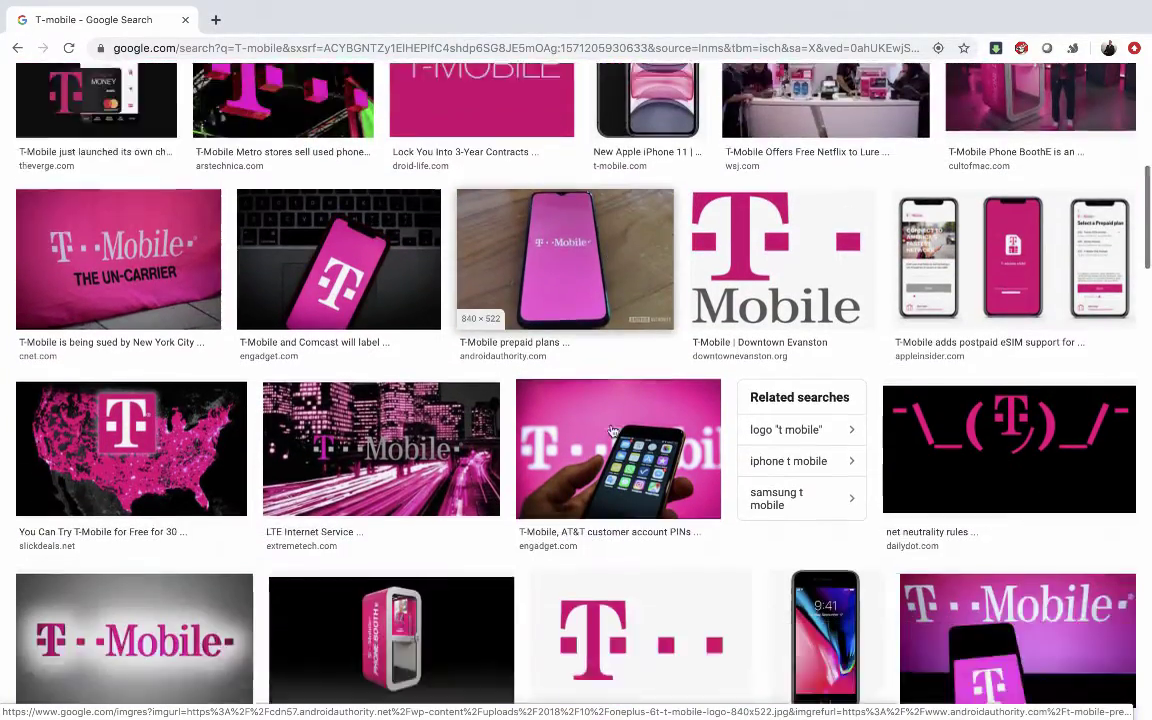
{"action": "scroll", "coordinate": [874, 267], "scroll_direction": "up", "scroll_amount": 2}
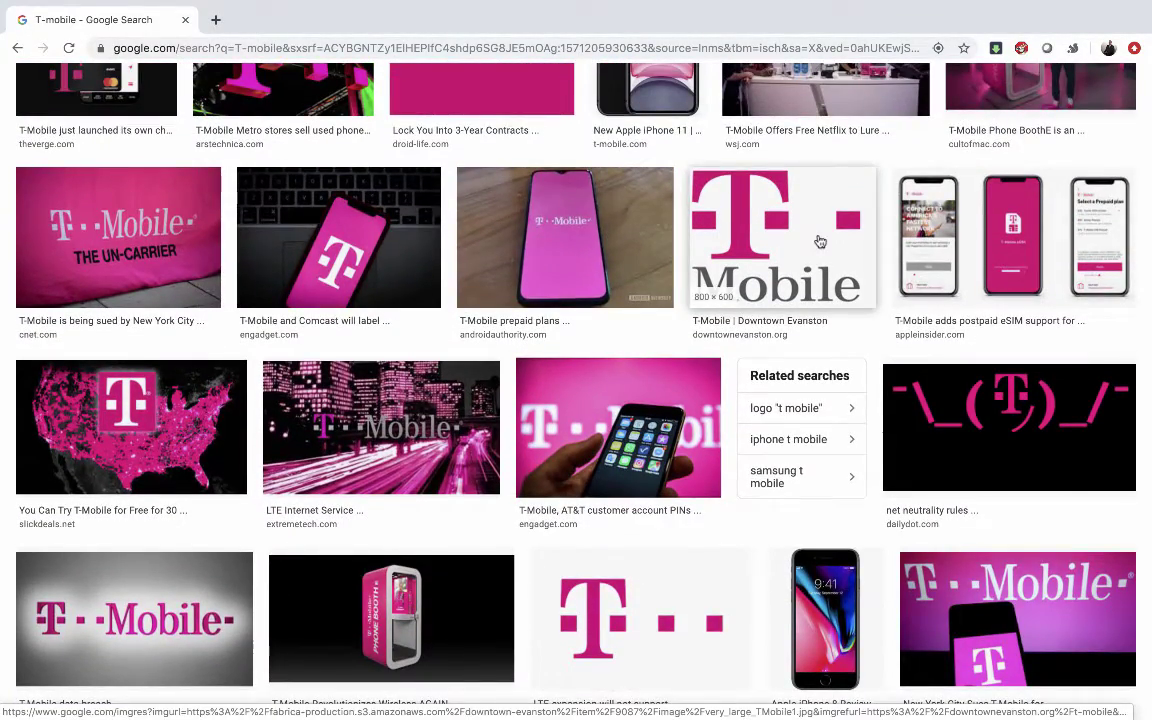
{"action": "left_click", "coordinate": [820, 242]}
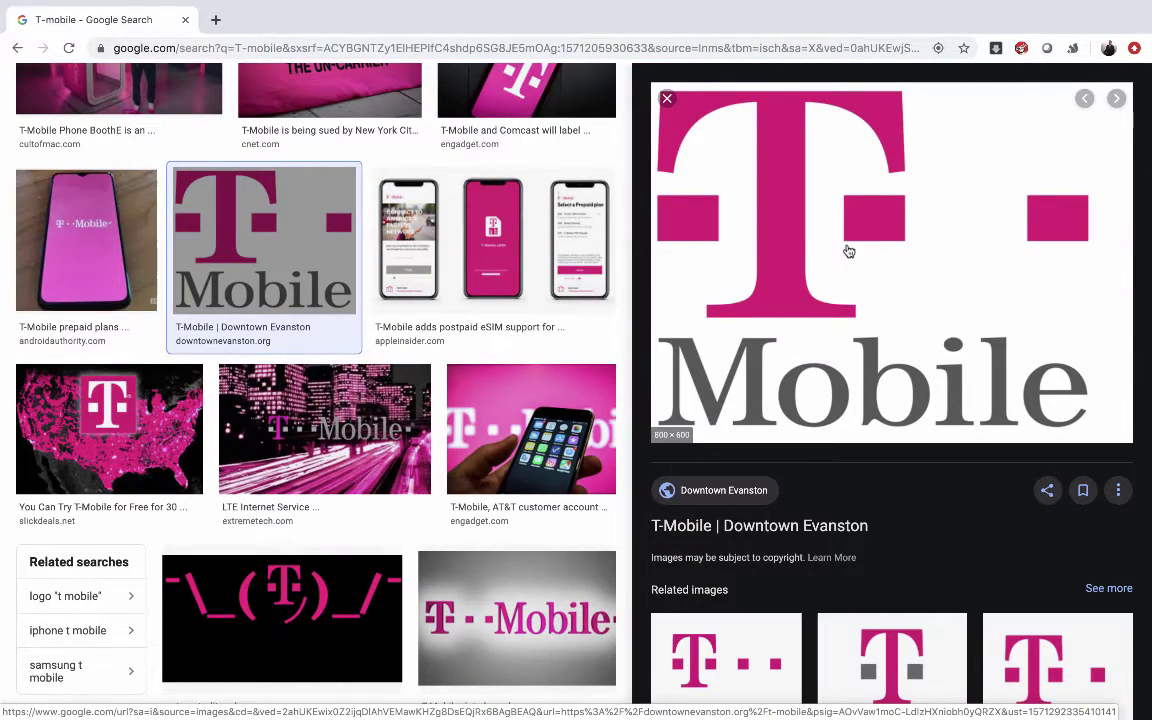
{"action": "left_click", "coordinate": [667, 98]}
Step: Save the first T-Mobile logo result to the Desktop as Tmobile.jpg
{"action": "scroll", "coordinate": [515, 347], "scroll_direction": "up", "scroll_amount": 6}
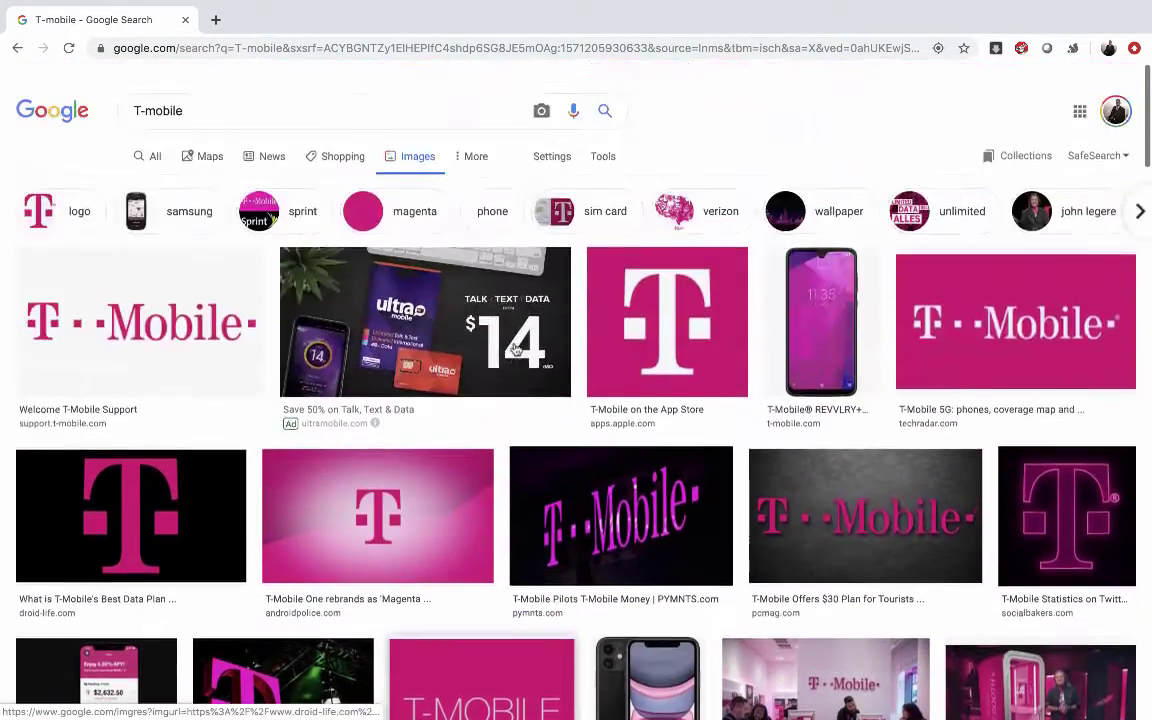
{"action": "left_click", "coordinate": [160, 303]}
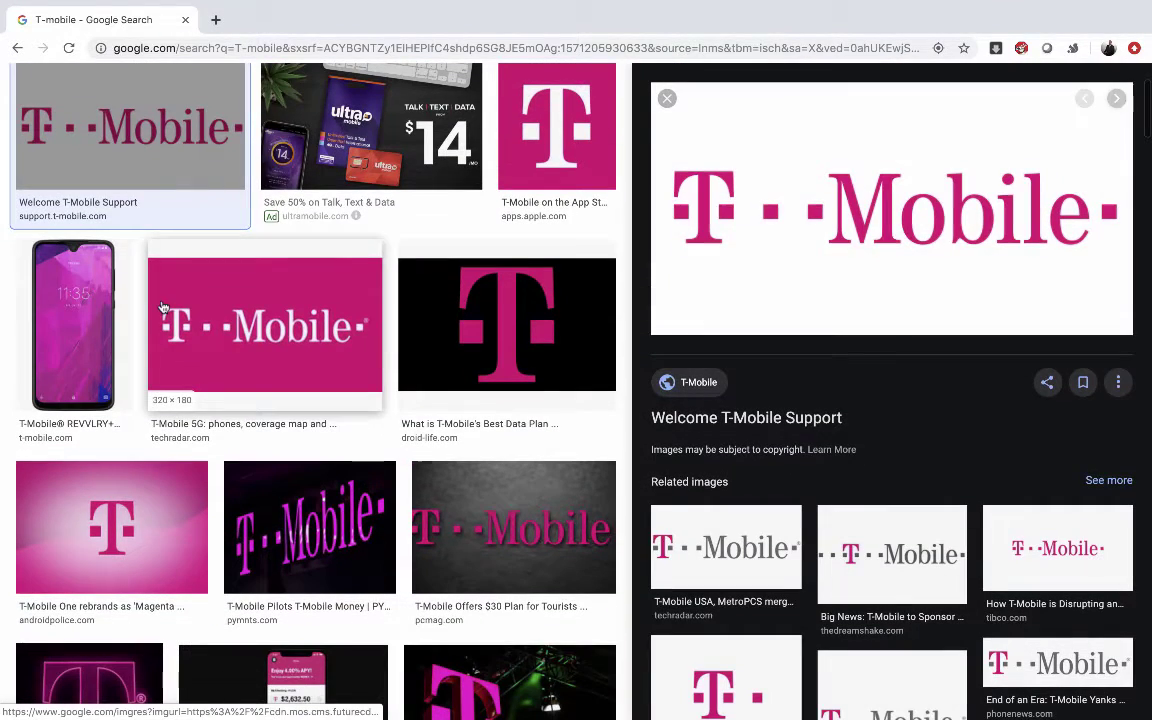
{"action": "right_click", "coordinate": [855, 198]}
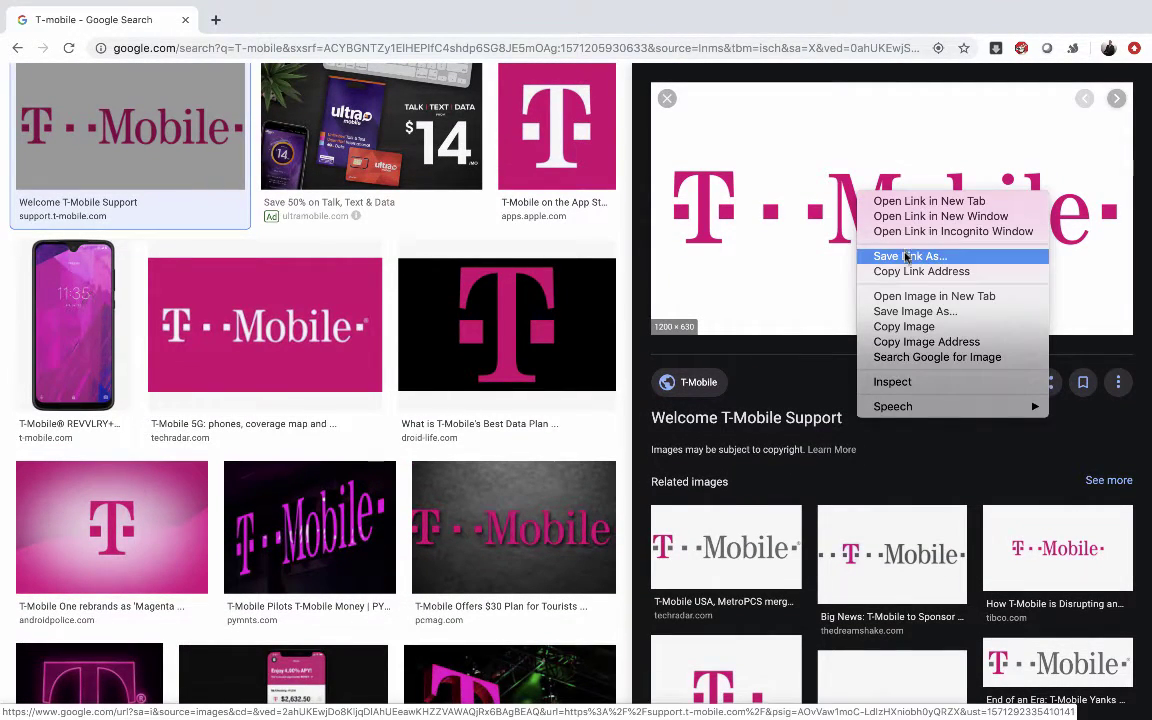
{"action": "left_click", "coordinate": [896, 315]}
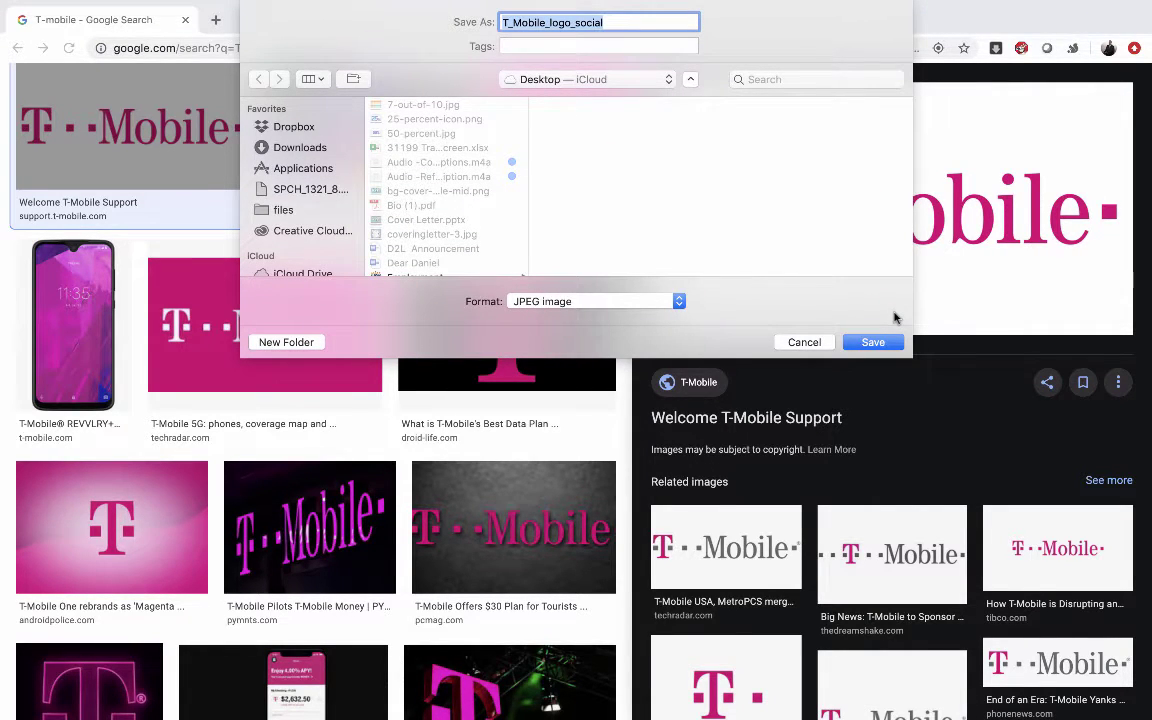
{"action": "type", "text": "Tmobile"}
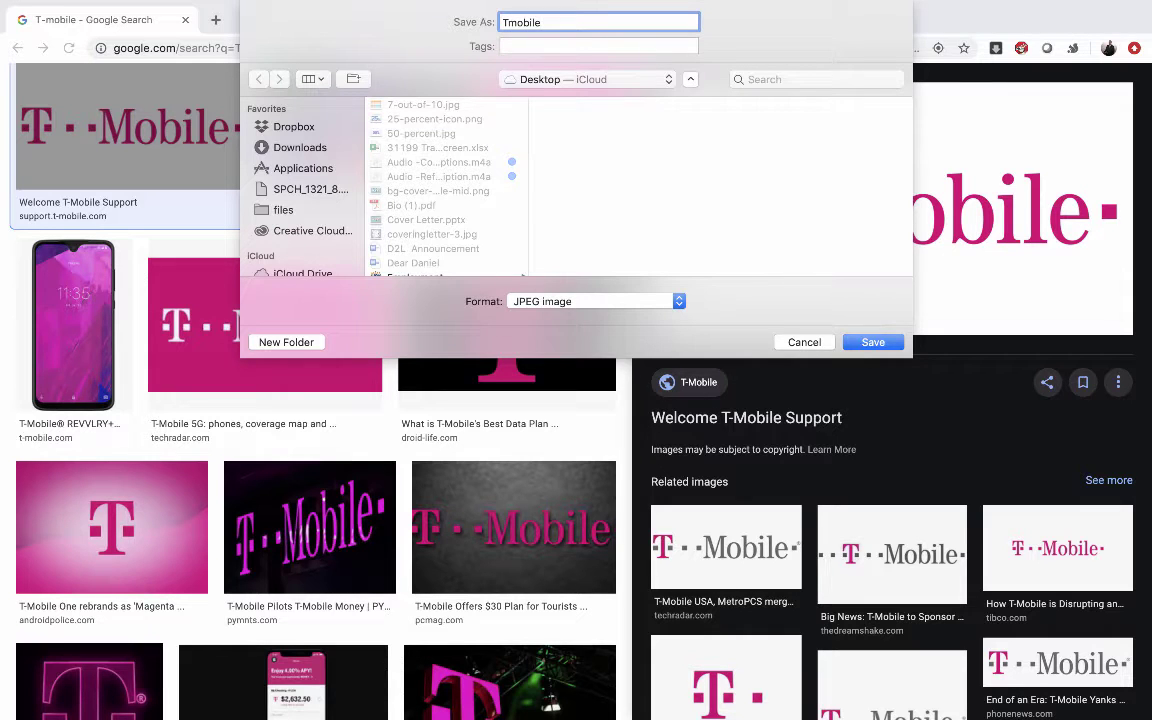
{"action": "key", "text": "Return"}
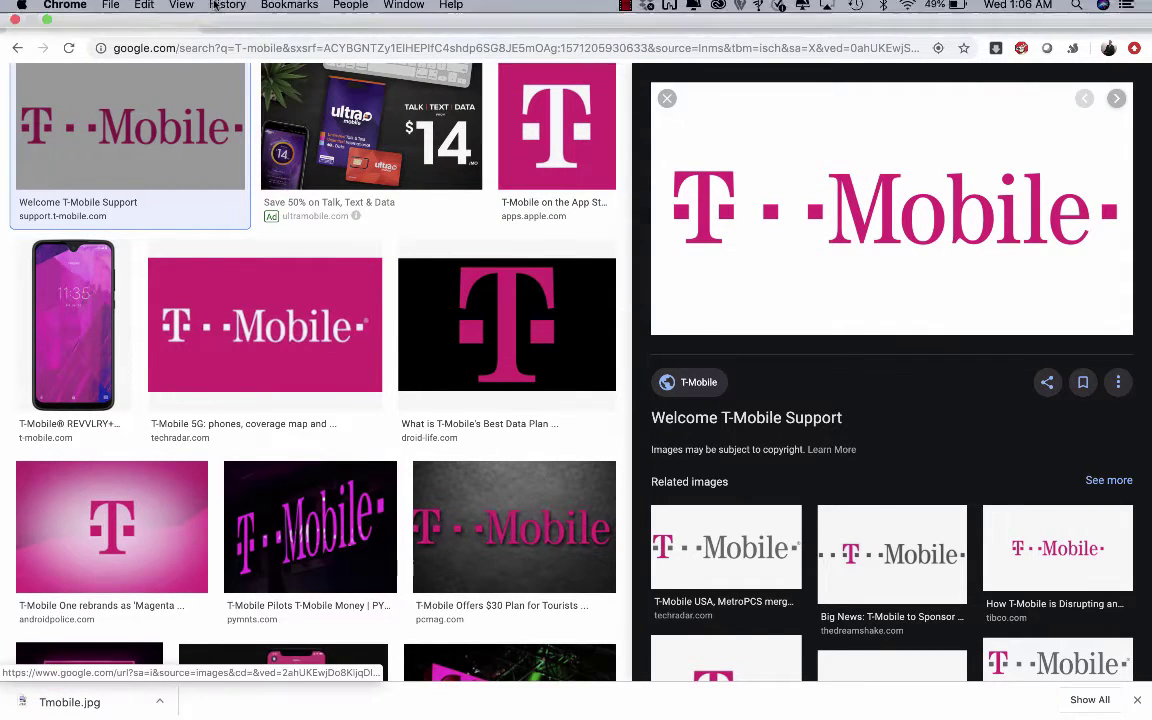
{"action": "key", "text": "super+Tab"}
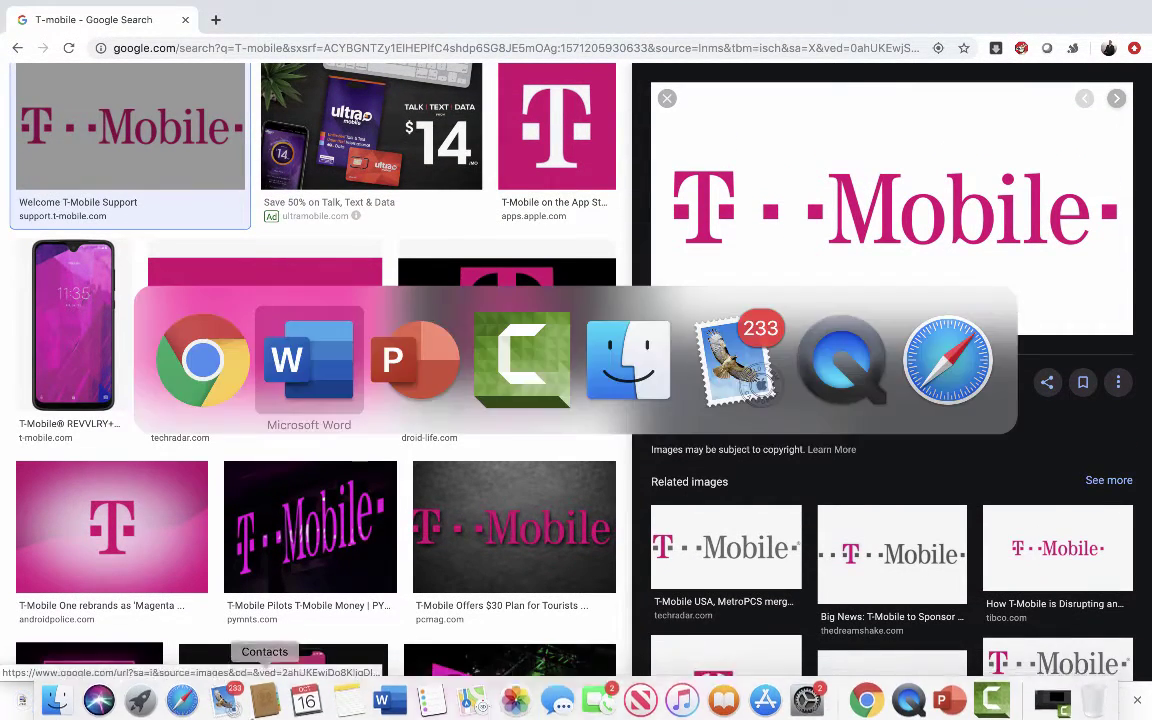
Step: Insert Tmobile.jpg above Apple's address and shrink it to 2.63 by 1.38 inches
{"action": "left_click", "coordinate": [335, 370]}
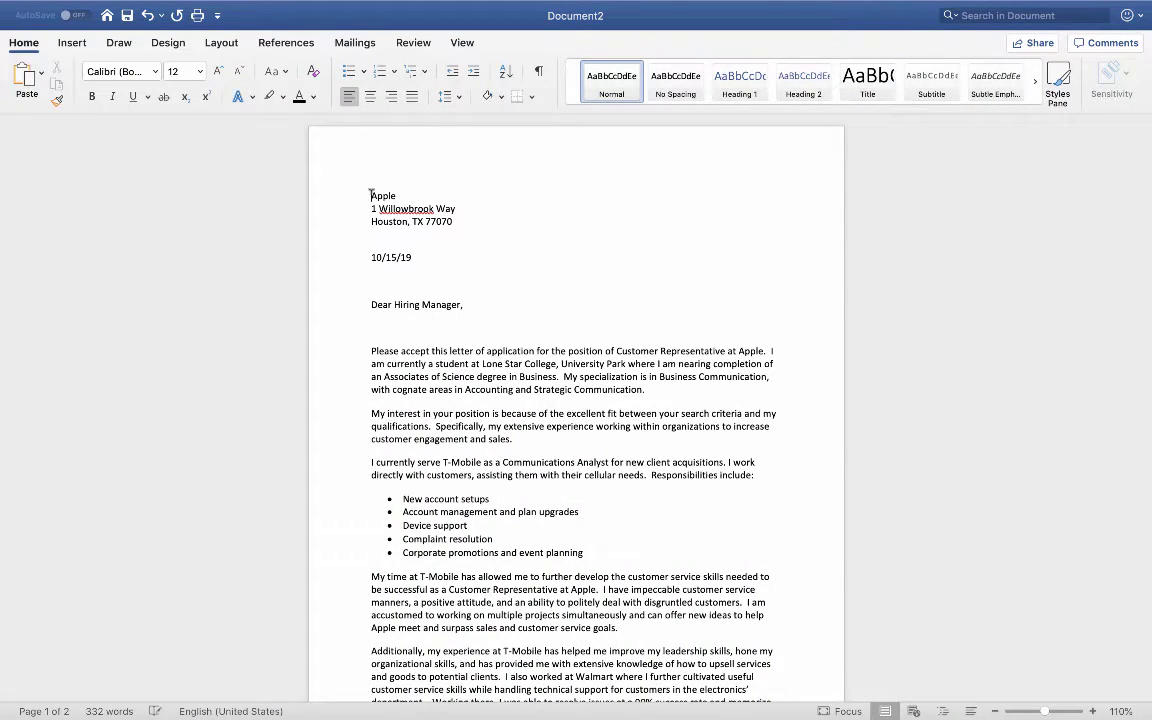
{"action": "left_click", "coordinate": [371, 195]}
{"action": "key", "text": "Return"}
{"action": "key", "text": "Return"}
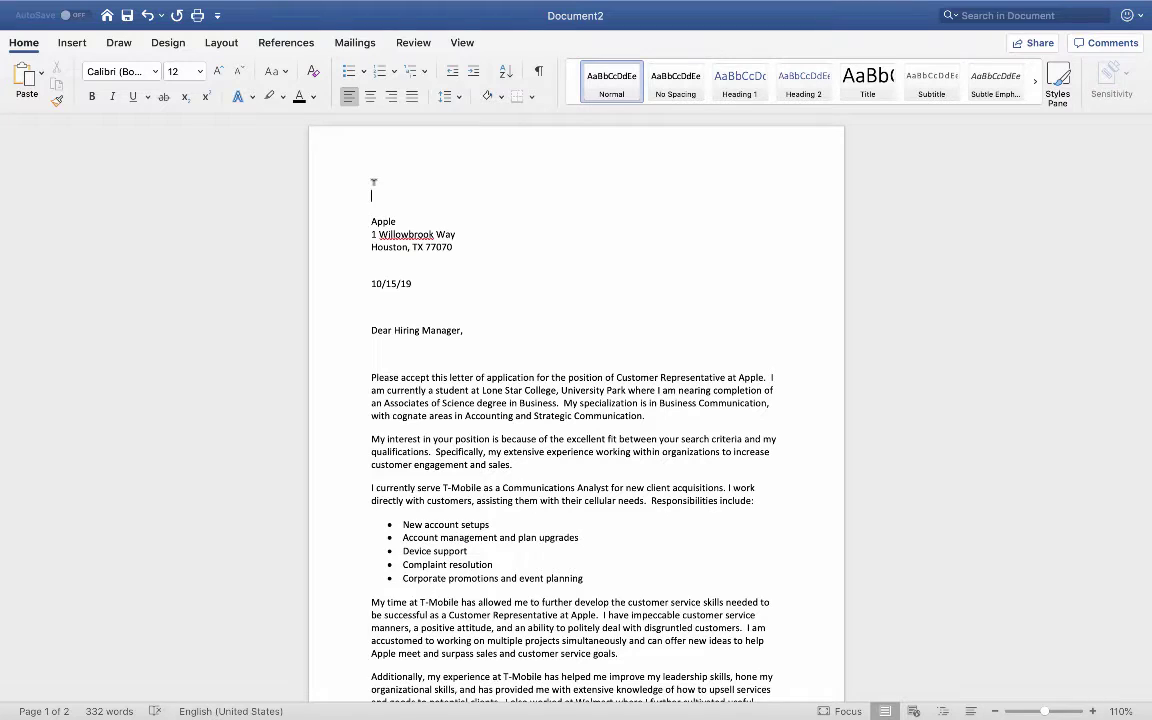
{"action": "left_click", "coordinate": [74, 42]}
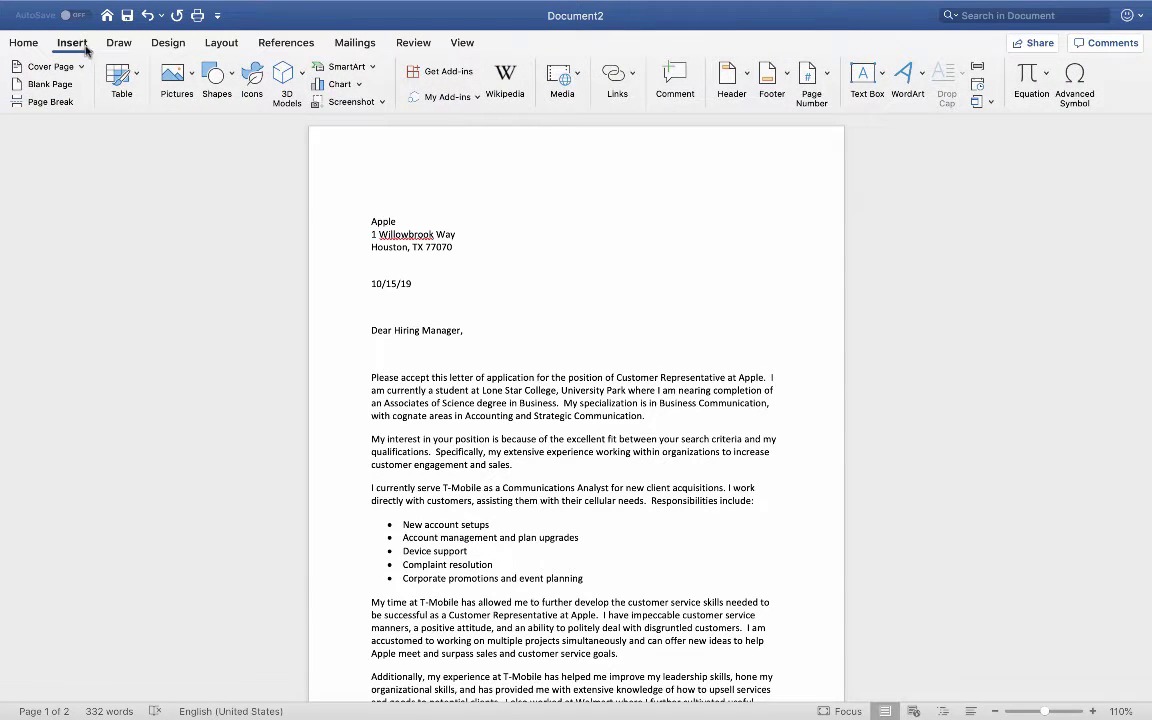
{"action": "left_click", "coordinate": [177, 75]}
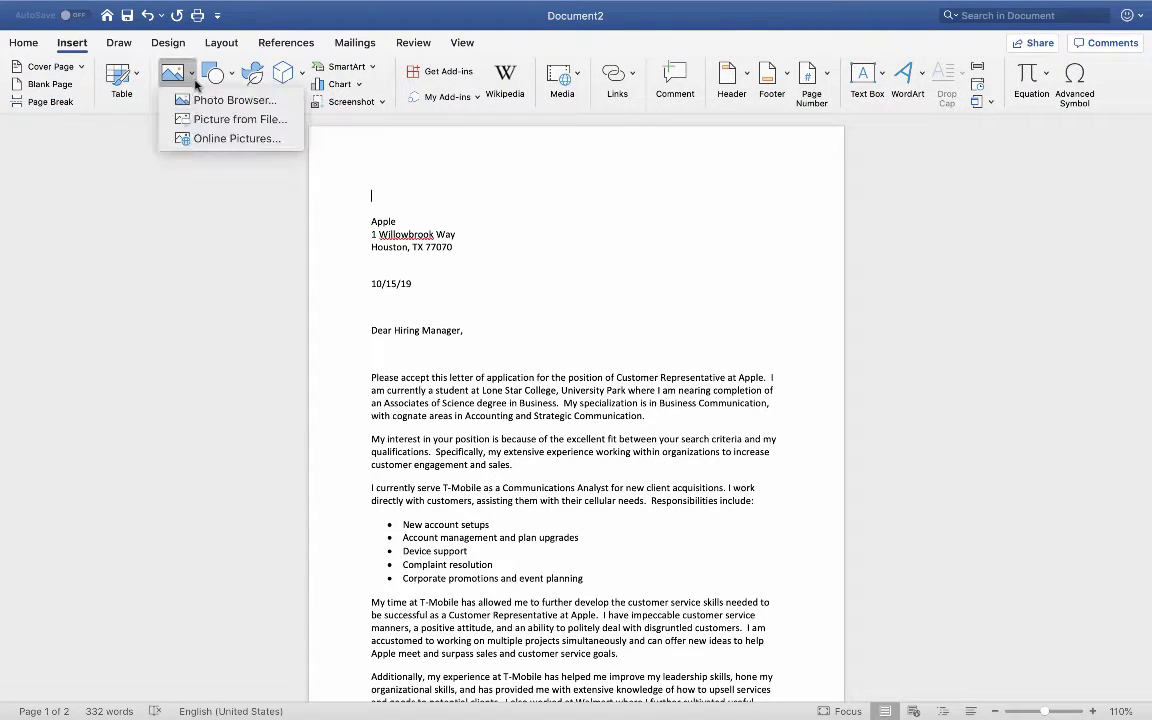
{"action": "left_click", "coordinate": [207, 122]}
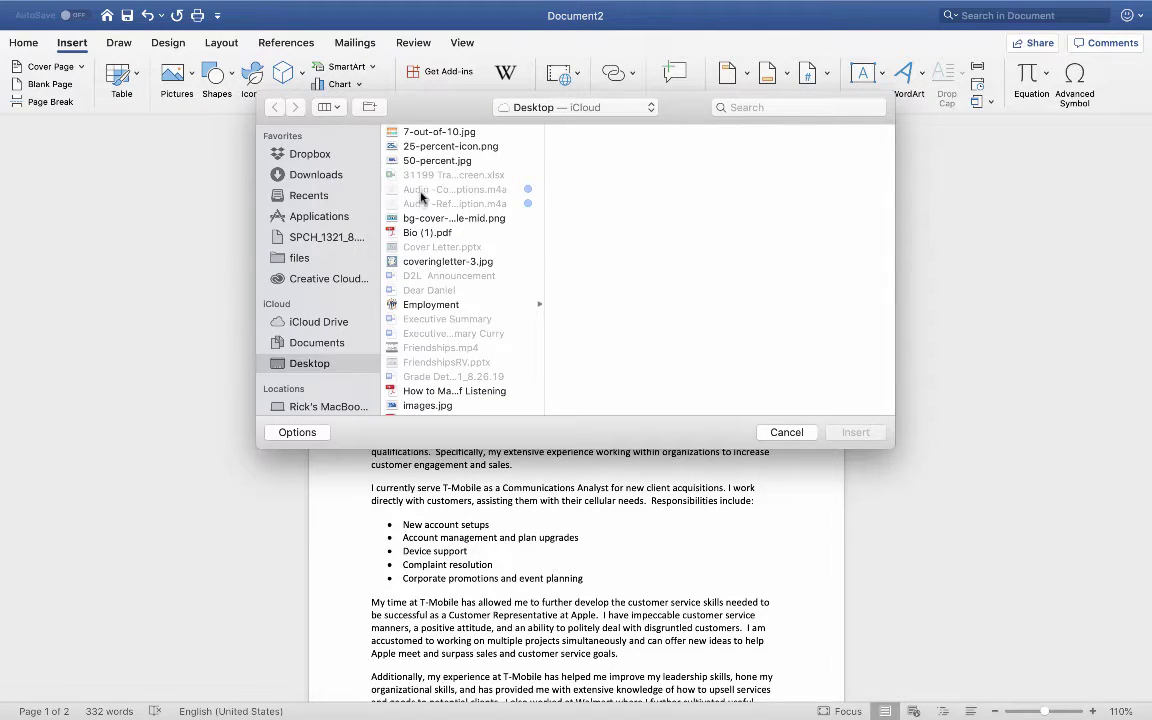
{"action": "scroll", "coordinate": [424, 195], "scroll_direction": "down", "scroll_amount": 5}
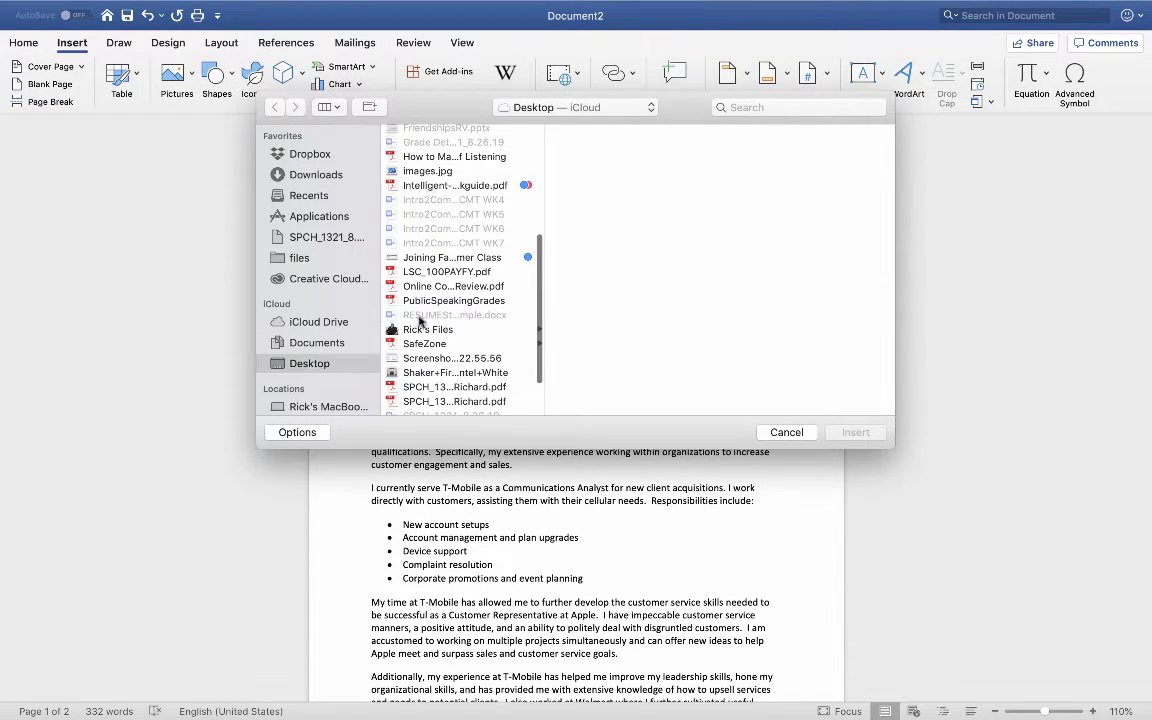
{"action": "scroll", "coordinate": [380, 305], "scroll_direction": "down", "scroll_amount": 3}
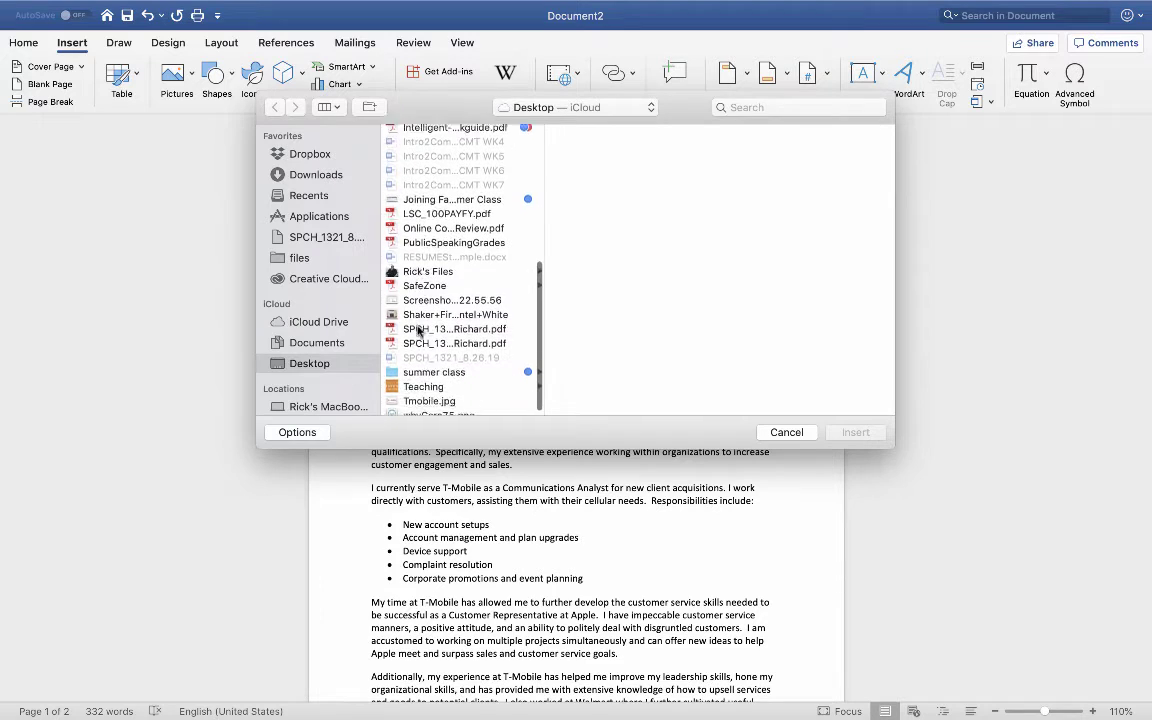
{"action": "double_click", "coordinate": [422, 394]}
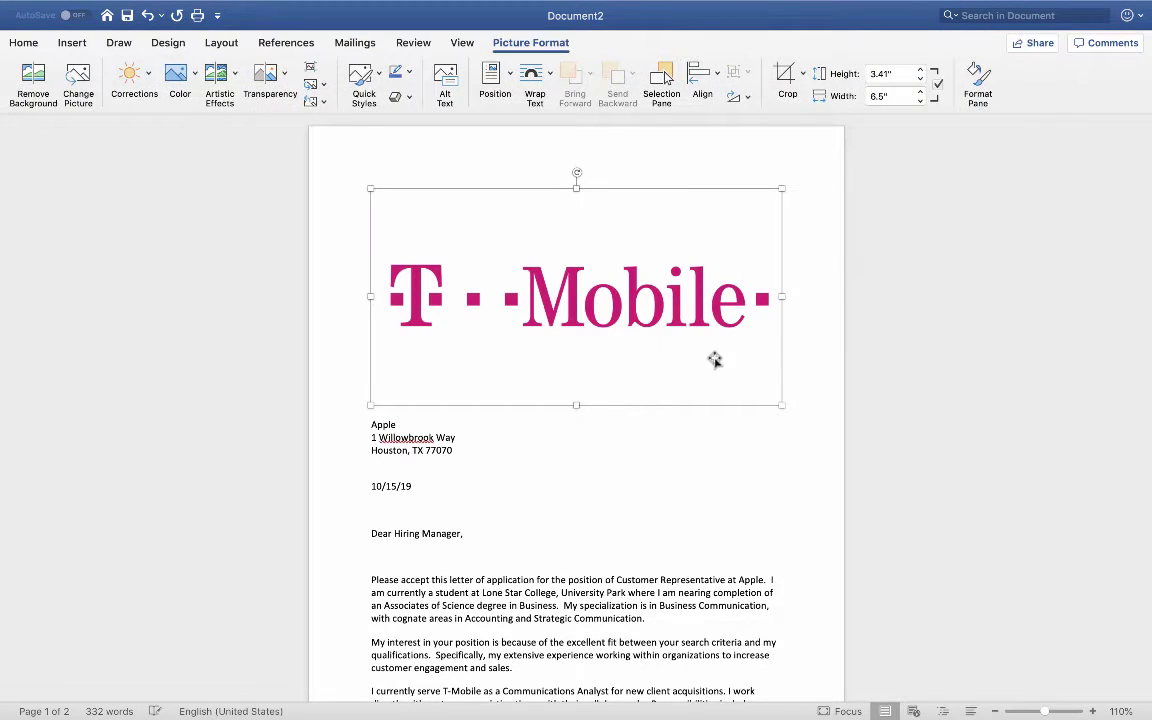
{"action": "left_click_drag", "start_coordinate": [782, 405], "coordinate": [491, 277]}
{"action": "left_click", "coordinate": [612, 332]}
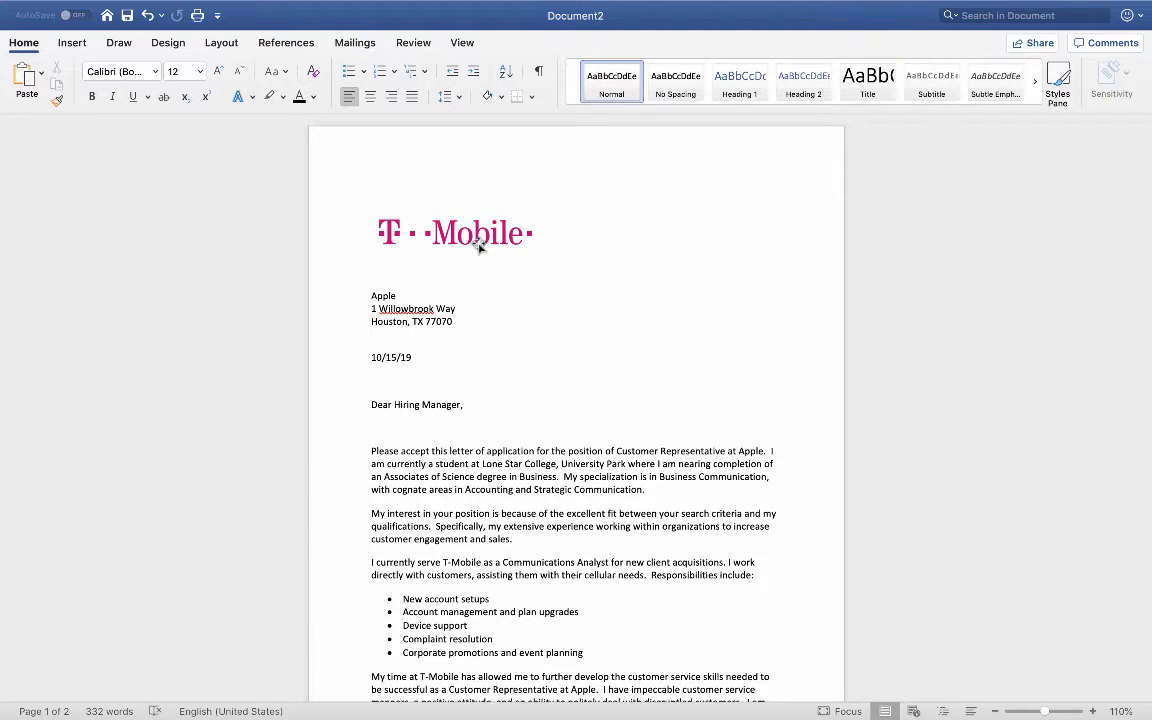
Step: Apply the Narrow margin preset to the letter
{"action": "left_click", "coordinate": [431, 221]}
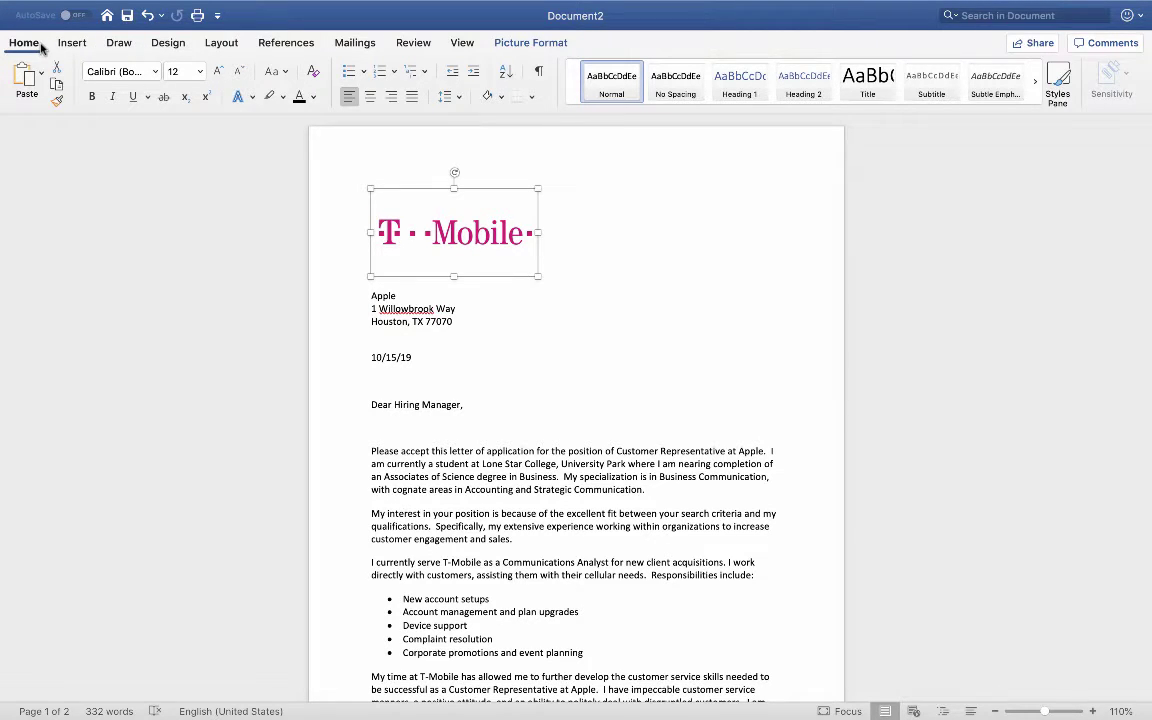
{"action": "left_click", "coordinate": [217, 44]}
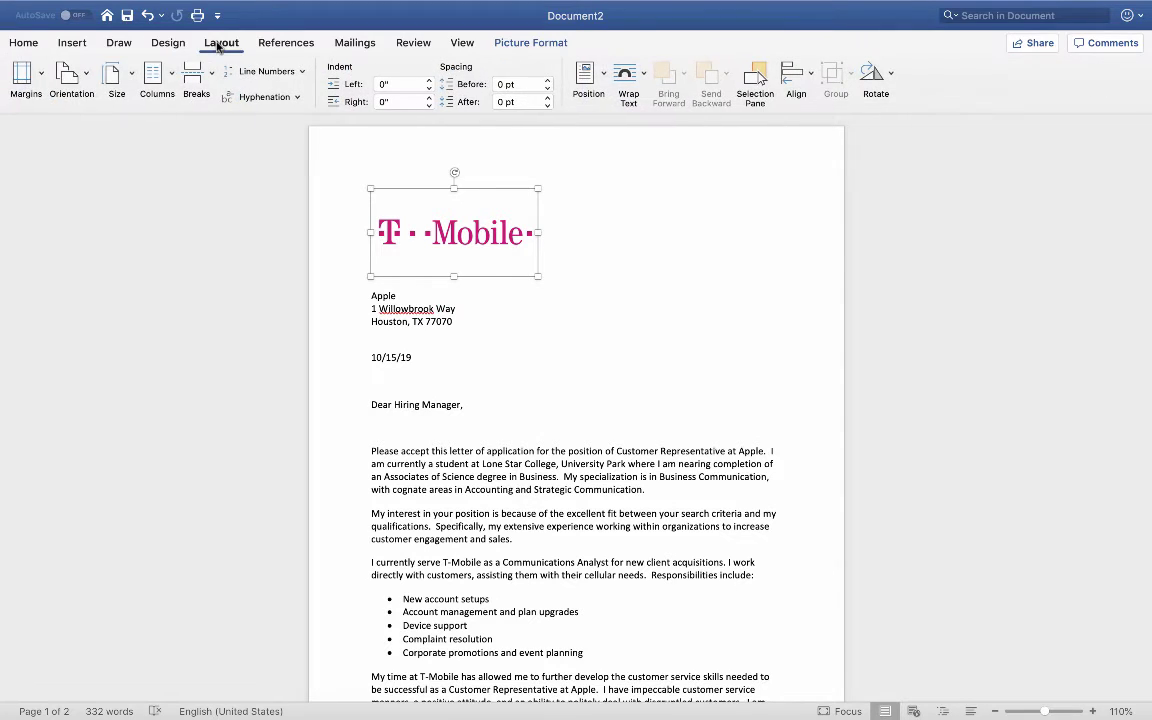
{"action": "left_click", "coordinate": [22, 78]}
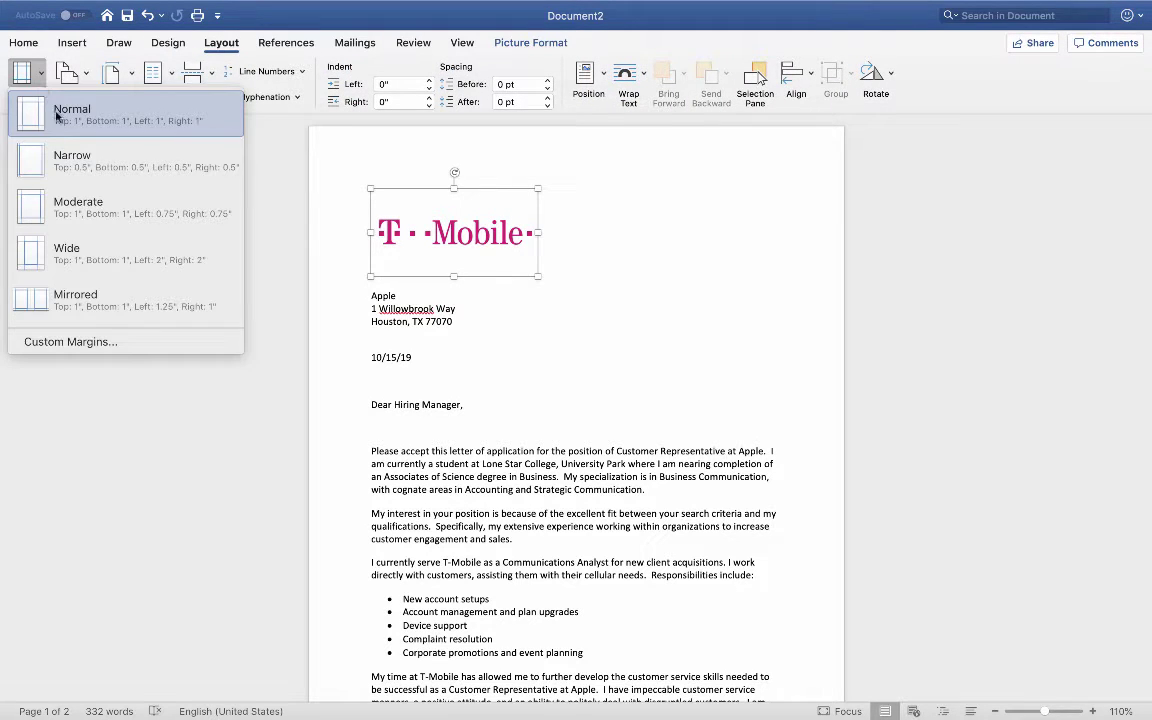
{"action": "left_click", "coordinate": [70, 157]}
Step: Remove the extra blank lines after the date and salutation, keeping one above 'Dear Hiring Manager,'
{"action": "left_click", "coordinate": [450, 344]}
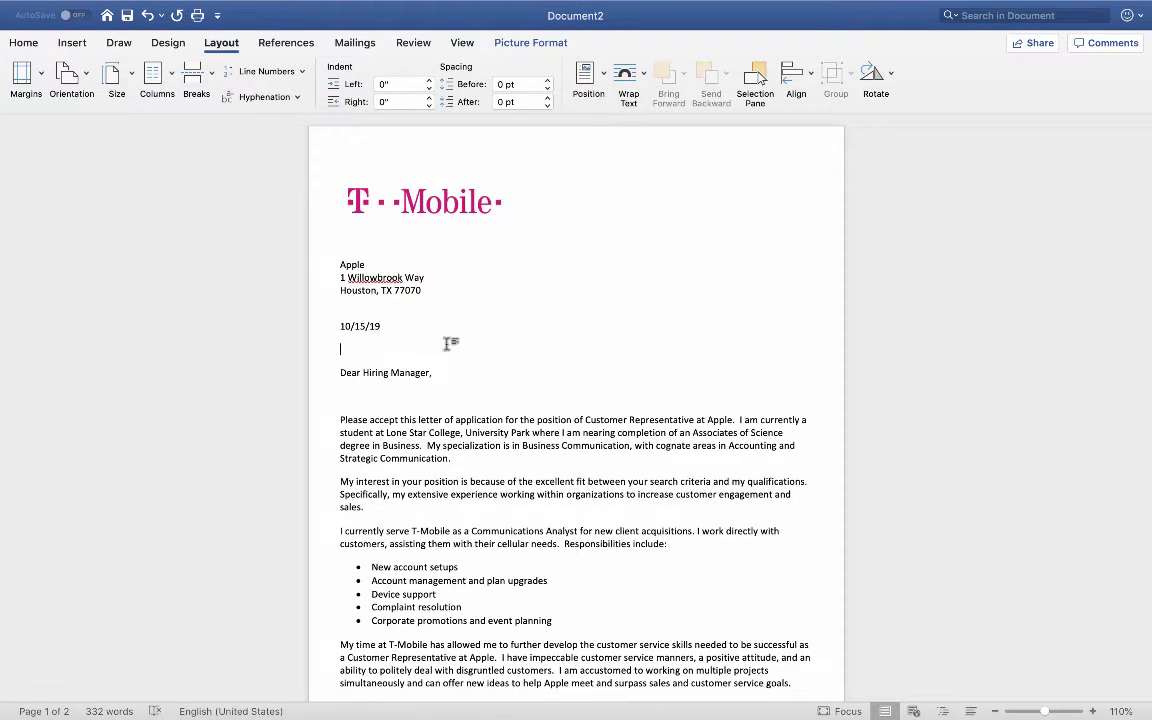
{"action": "key", "text": "Delete"}
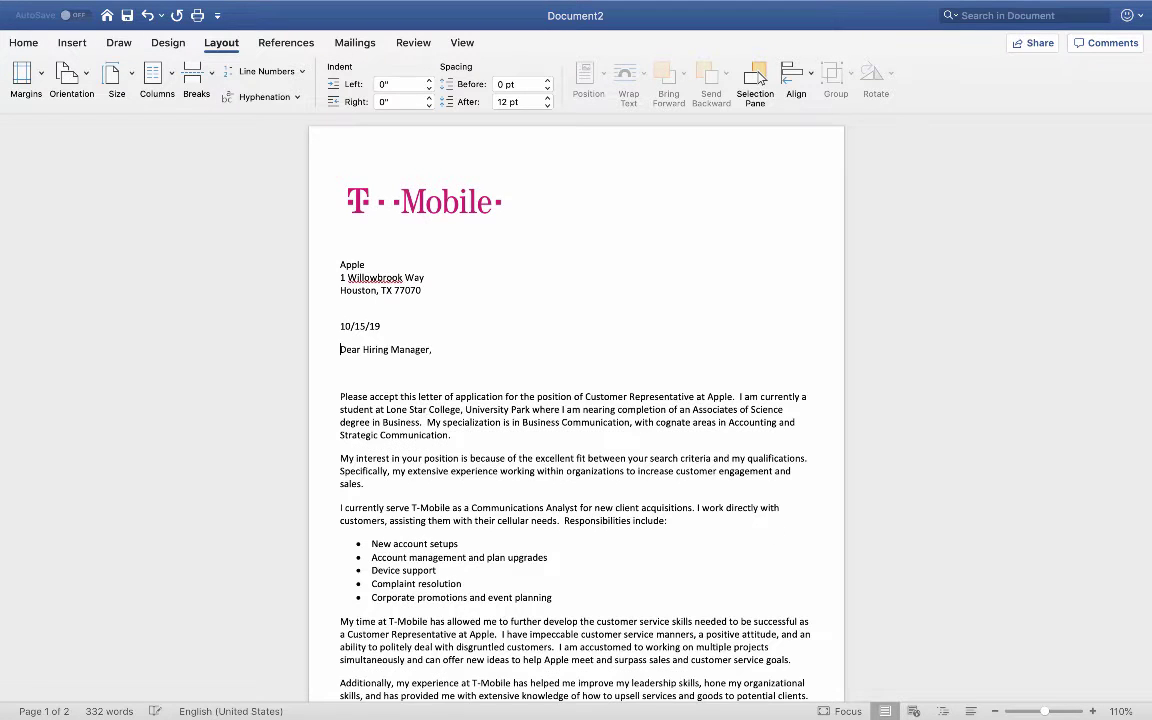
{"action": "left_click", "coordinate": [348, 383]}
{"action": "key", "text": "Delete"}
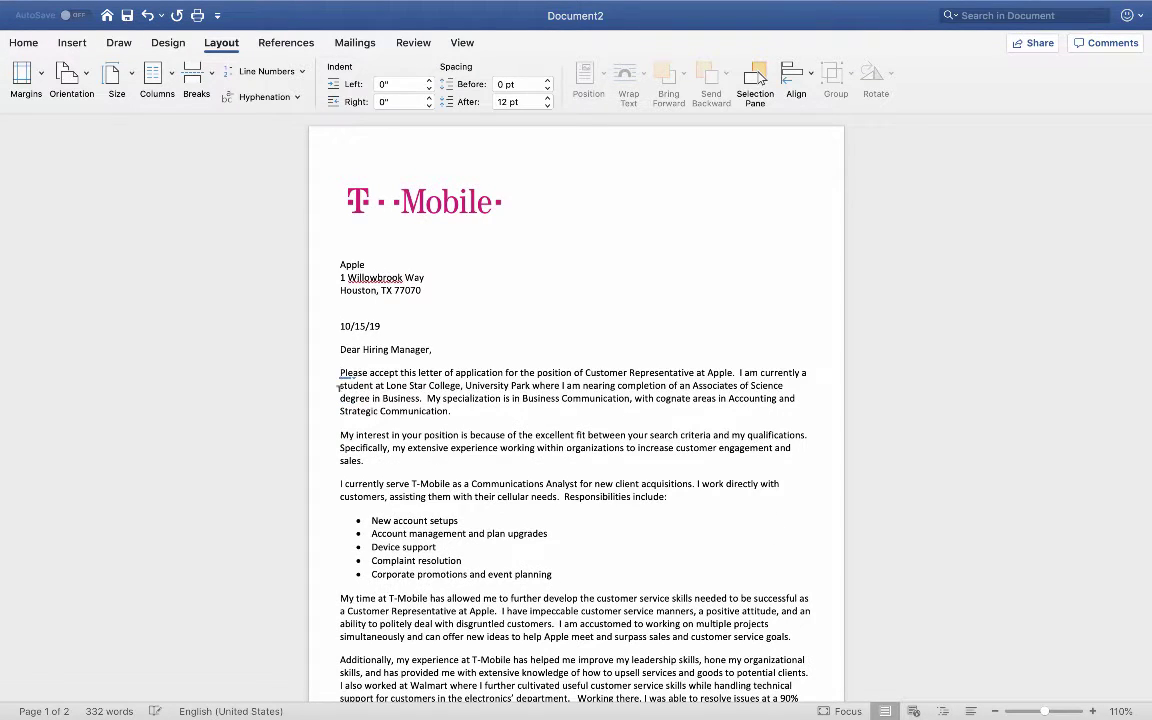
{"action": "scroll", "coordinate": [357, 381], "scroll_direction": "down", "scroll_amount": 5}
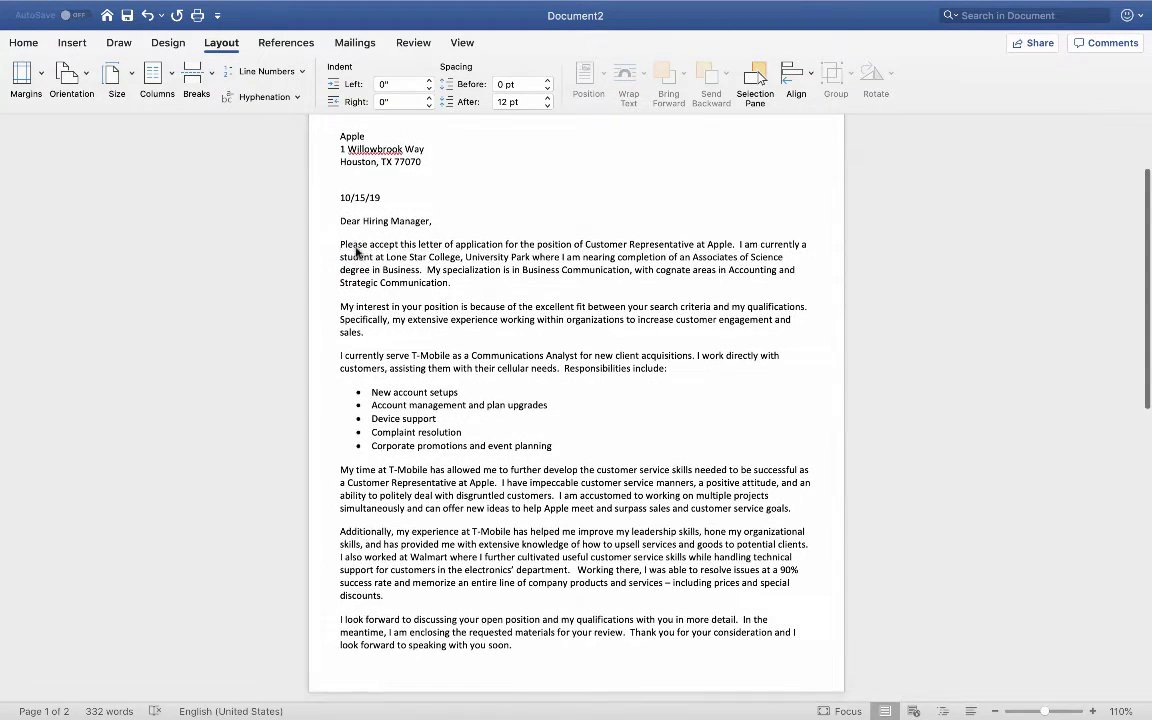
{"action": "left_click", "coordinate": [336, 210]}
{"action": "key", "text": "Return"}
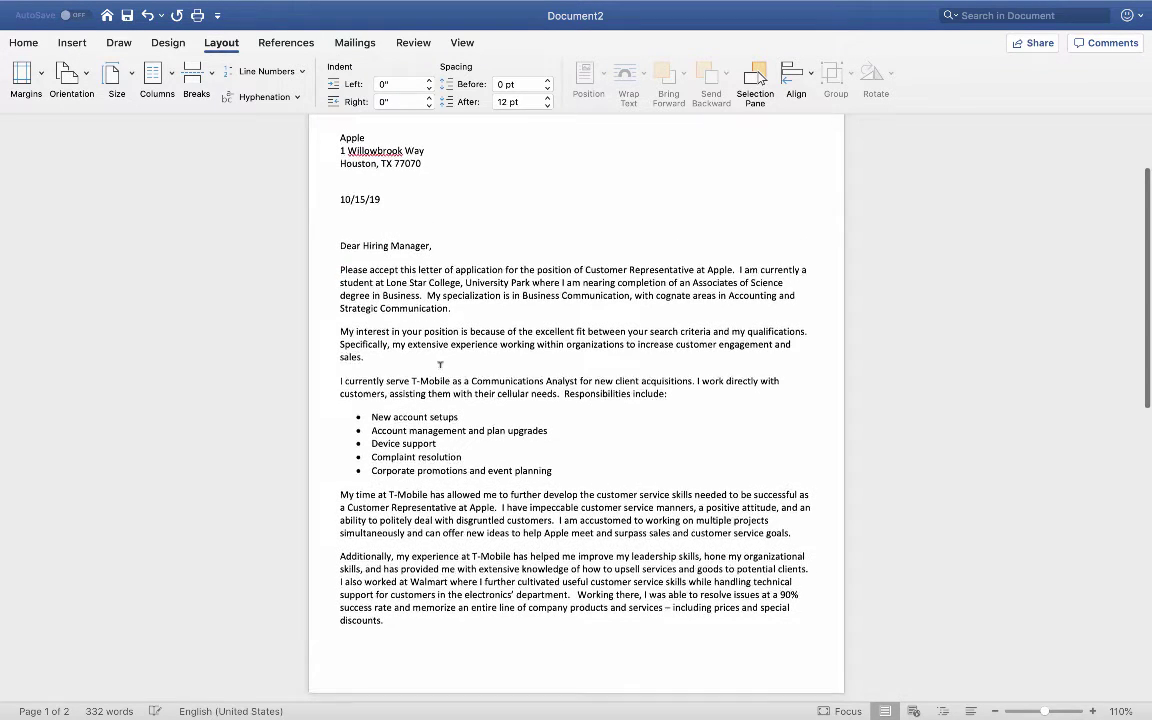
{"action": "scroll", "coordinate": [440, 365], "scroll_direction": "up", "scroll_amount": 5}
{"action": "scroll", "coordinate": [440, 365], "scroll_direction": "up", "scroll_amount": 1}
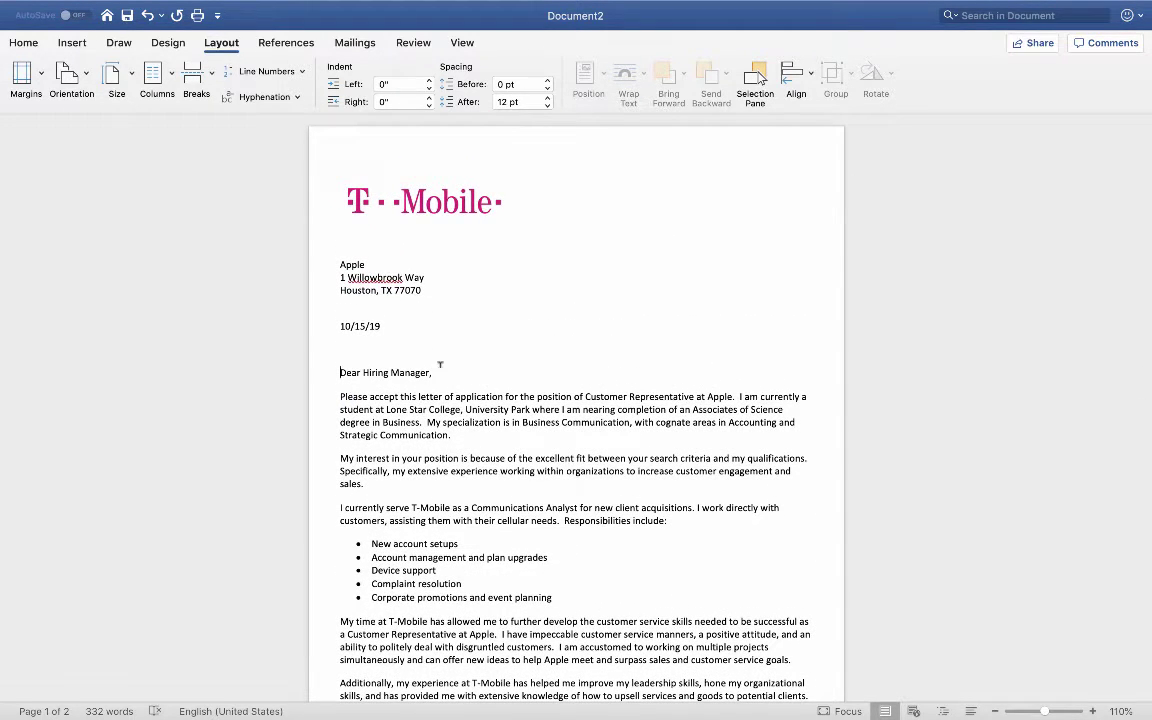
{"action": "scroll", "coordinate": [441, 358], "scroll_direction": "down", "scroll_amount": 1}
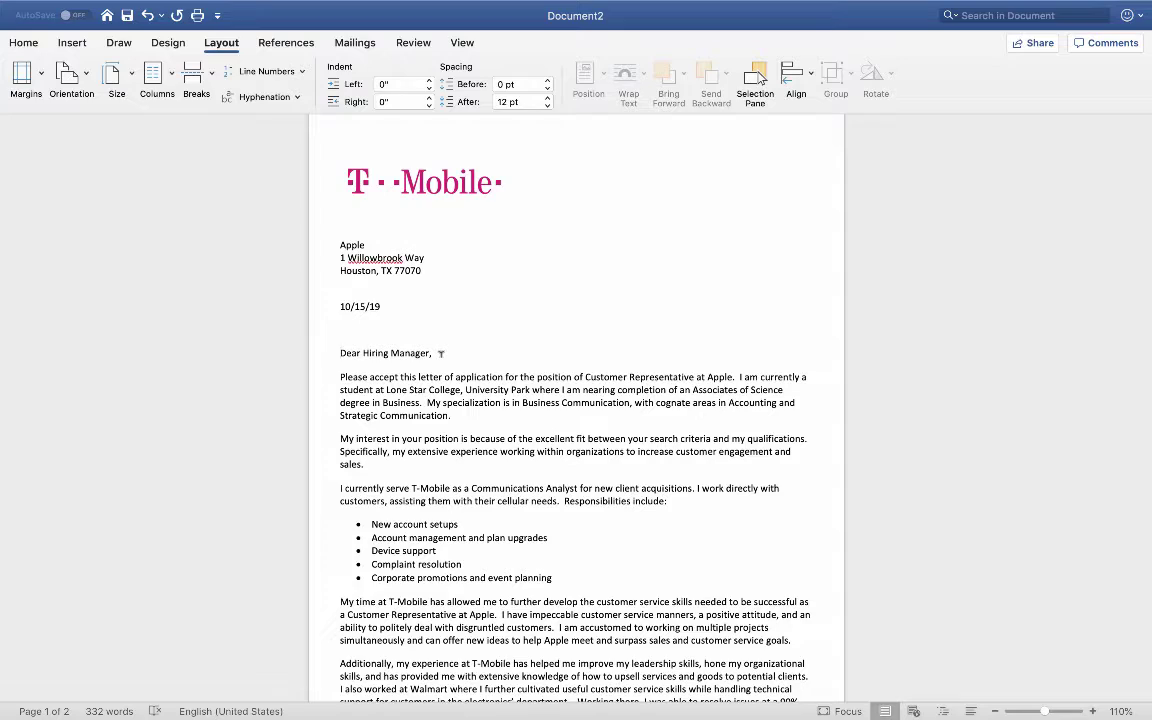
{"action": "scroll", "coordinate": [440, 353], "scroll_direction": "down", "scroll_amount": 5}
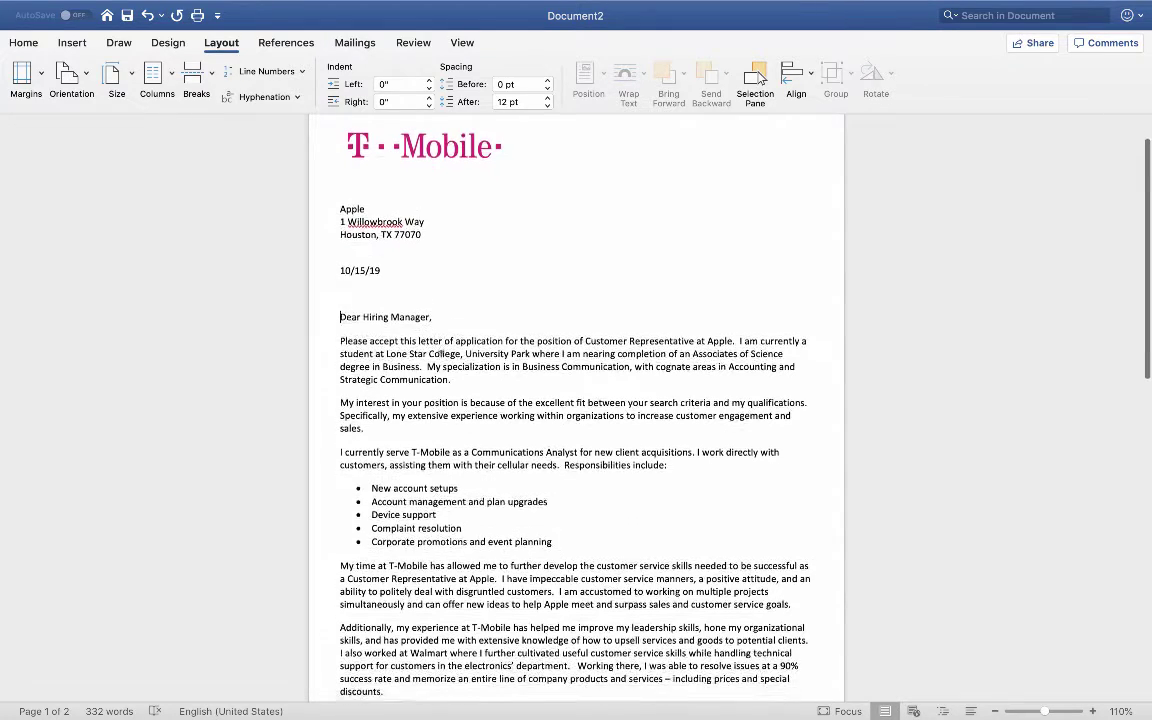
{"action": "scroll", "coordinate": [440, 353], "scroll_direction": "up", "scroll_amount": 5}
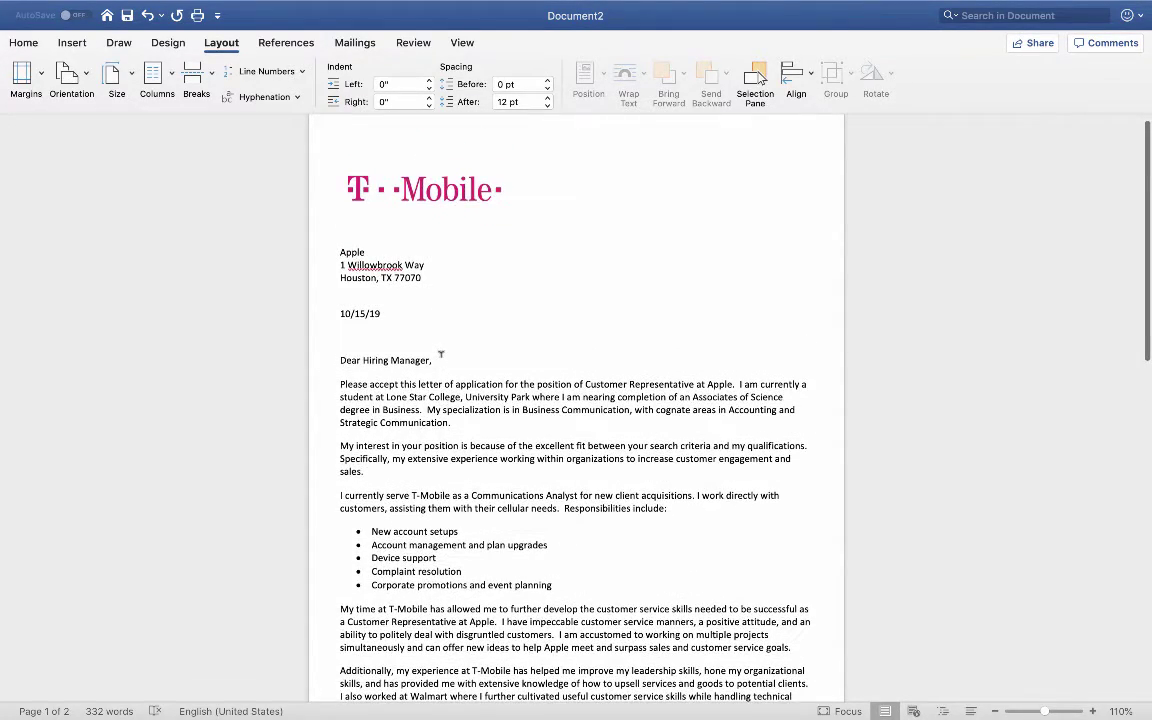
{"action": "scroll", "coordinate": [440, 354], "scroll_direction": "down", "scroll_amount": 3}
{"action": "scroll", "coordinate": [434, 352], "scroll_direction": "up", "scroll_amount": 1}
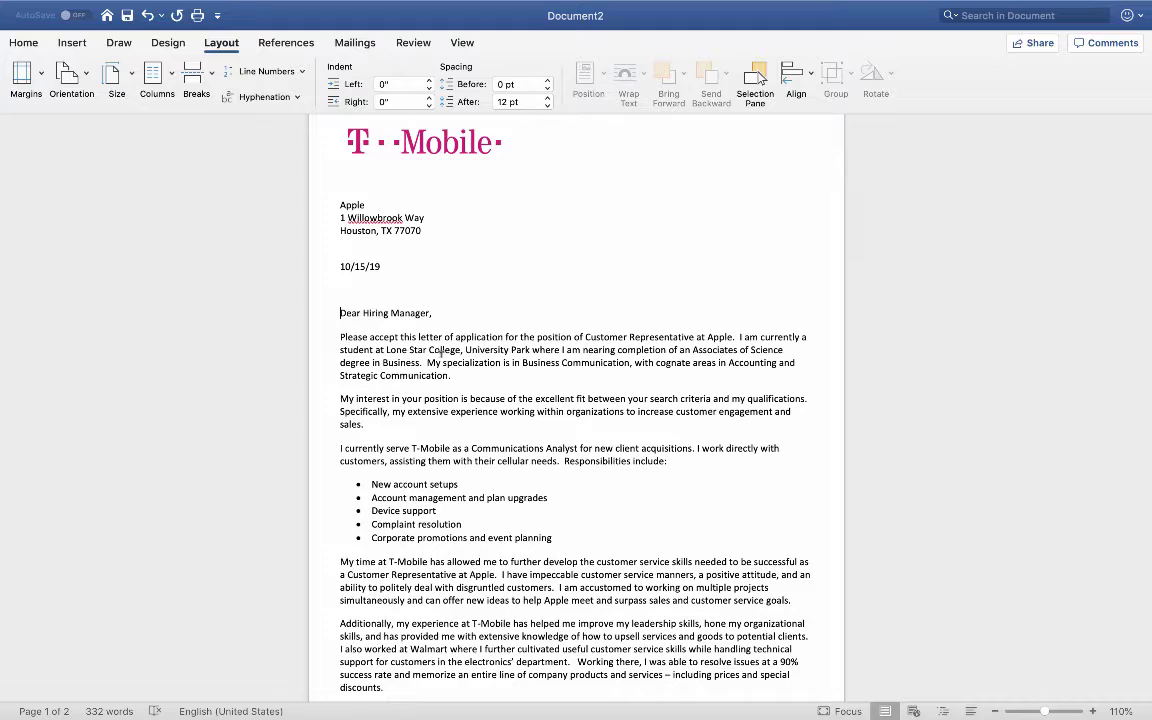
{"action": "scroll", "coordinate": [442, 350], "scroll_direction": "down", "scroll_amount": 10}
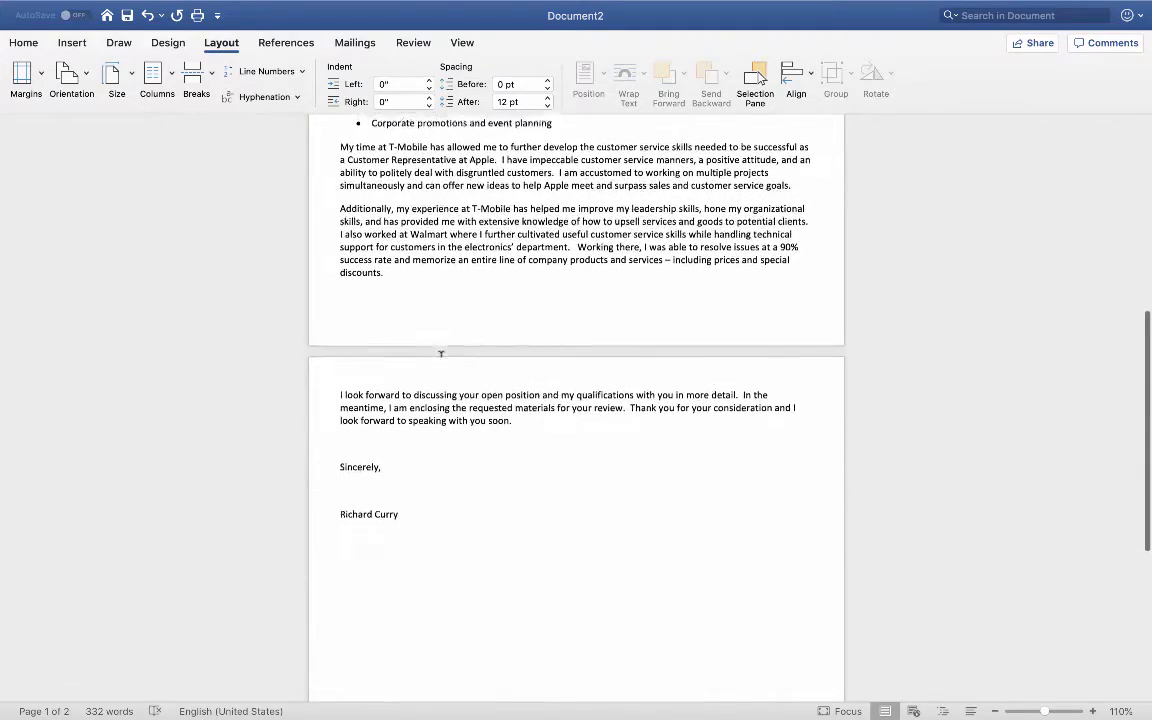
{"action": "scroll", "coordinate": [441, 353], "scroll_direction": "down", "scroll_amount": 3}
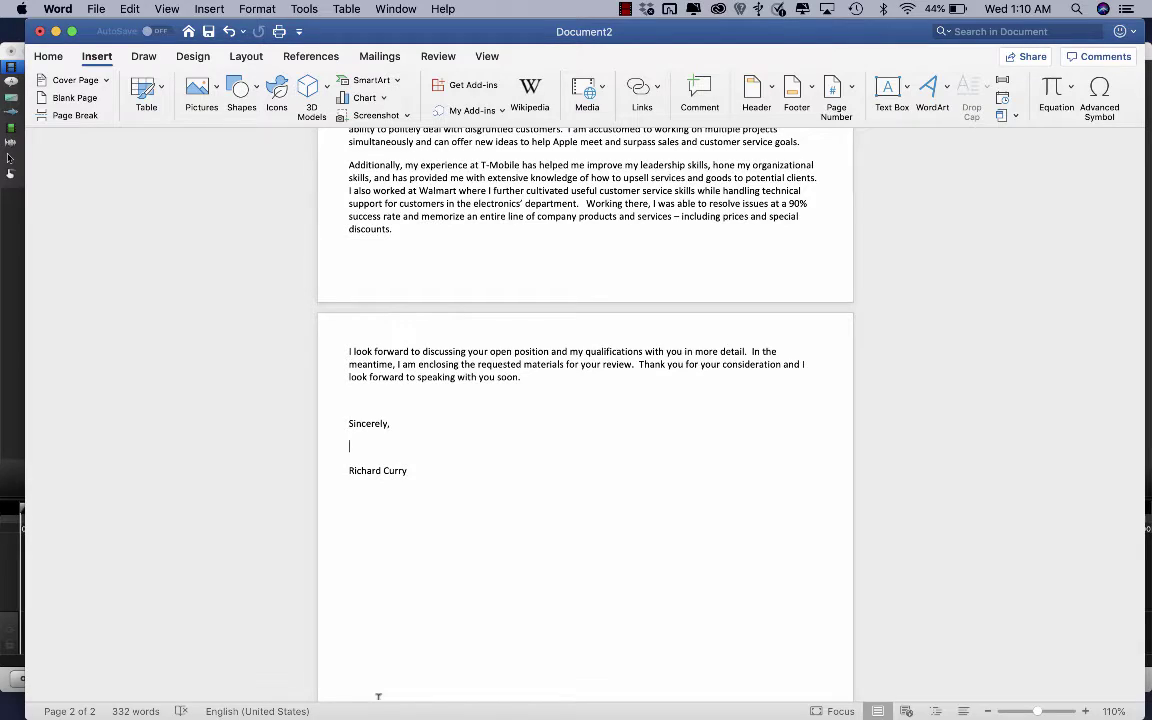
{"action": "scroll", "coordinate": [378, 696], "scroll_direction": "up", "scroll_amount": 10}
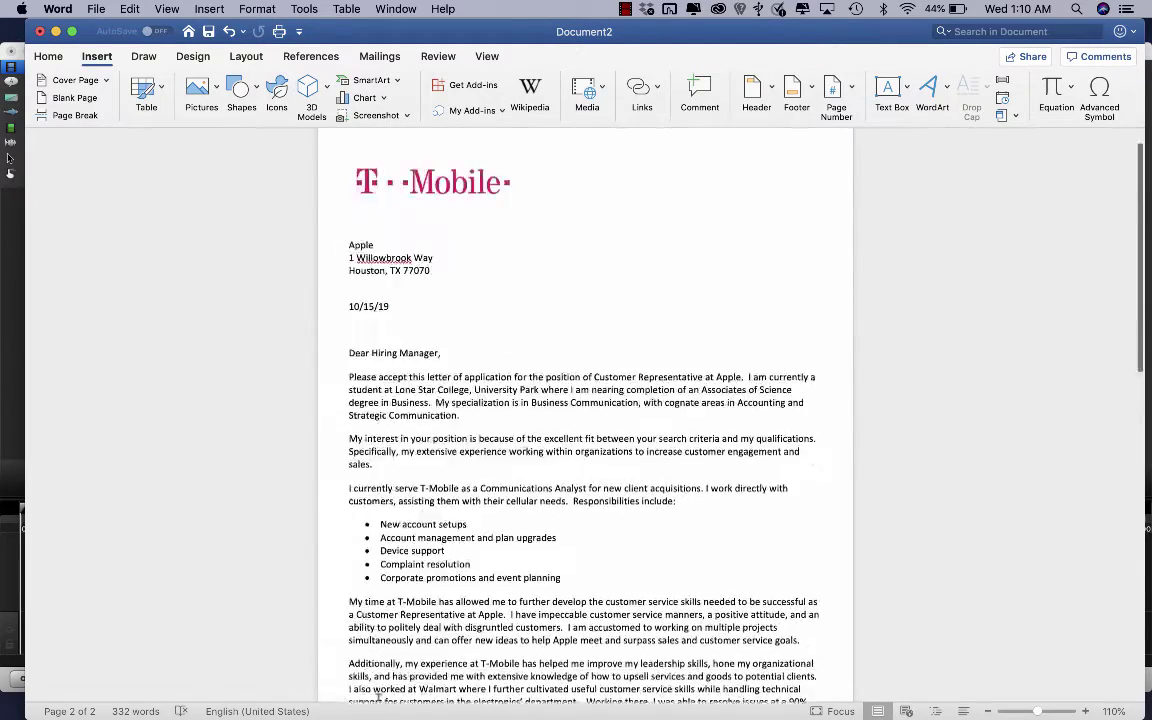
{"action": "scroll", "coordinate": [378, 696], "scroll_direction": "down", "scroll_amount": 5}
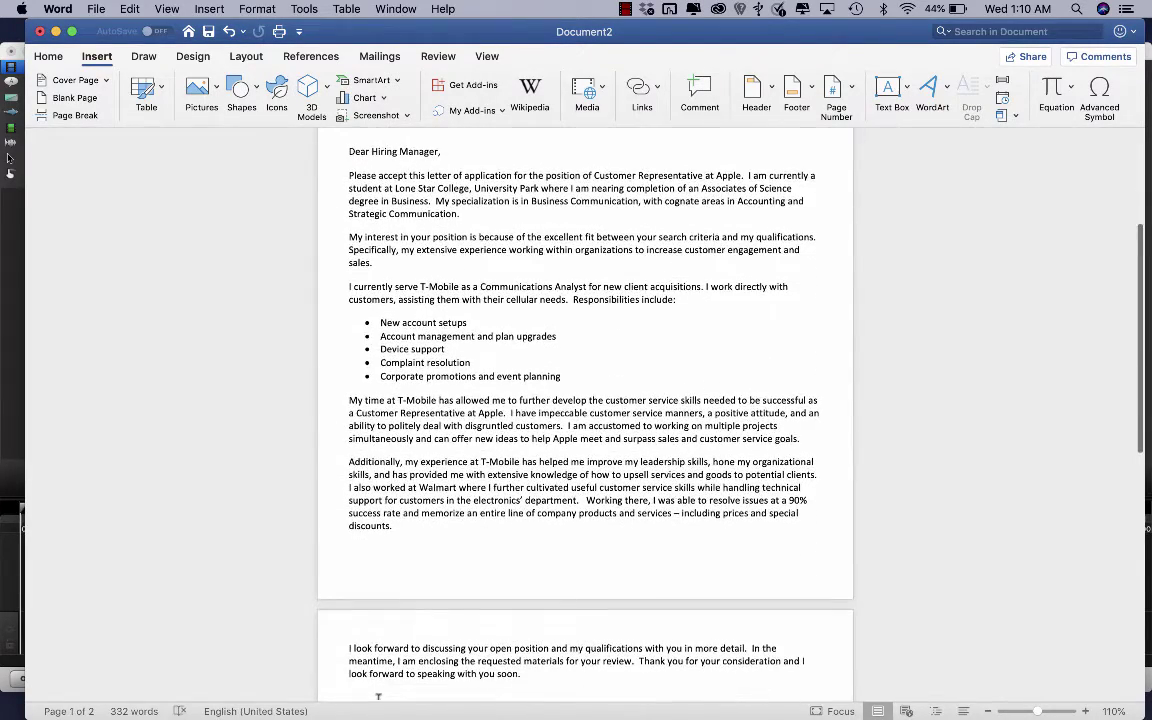
{"action": "scroll", "coordinate": [378, 696], "scroll_direction": "down", "scroll_amount": 5}
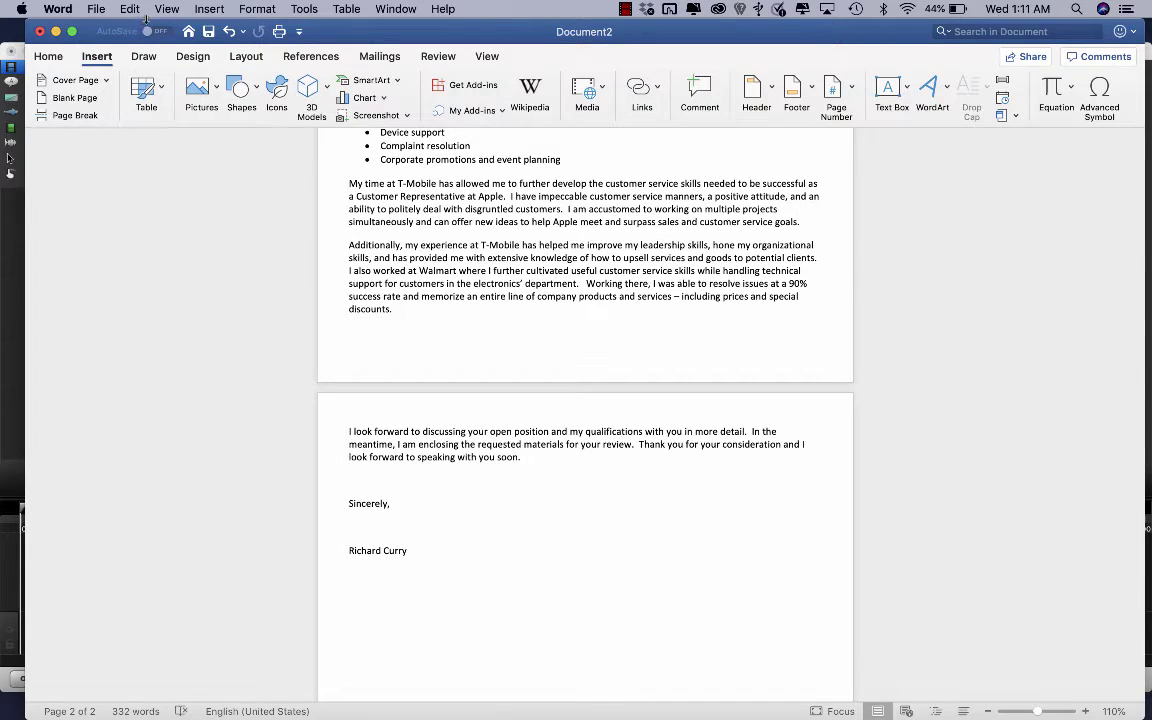
Step: Leave the letter unchanged and bring the empty Camtasia 2 project in front of Word
{"action": "left_click", "coordinate": [207, 10]}
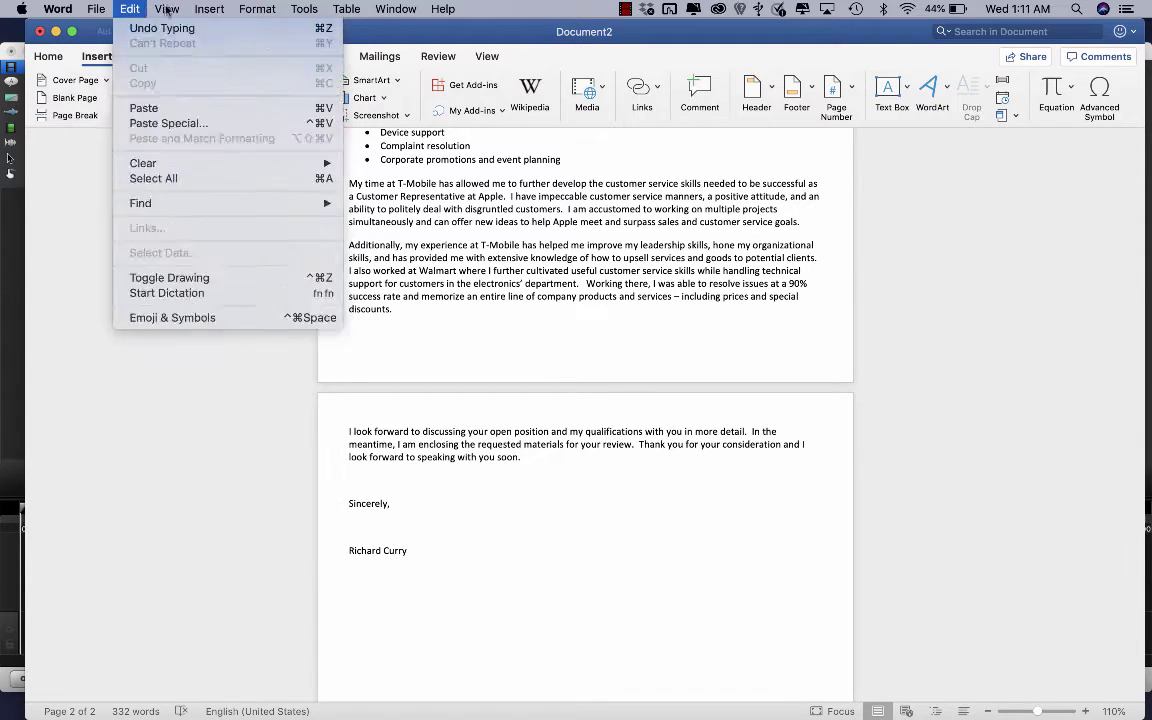
{"action": "left_click", "coordinate": [3, 265]}
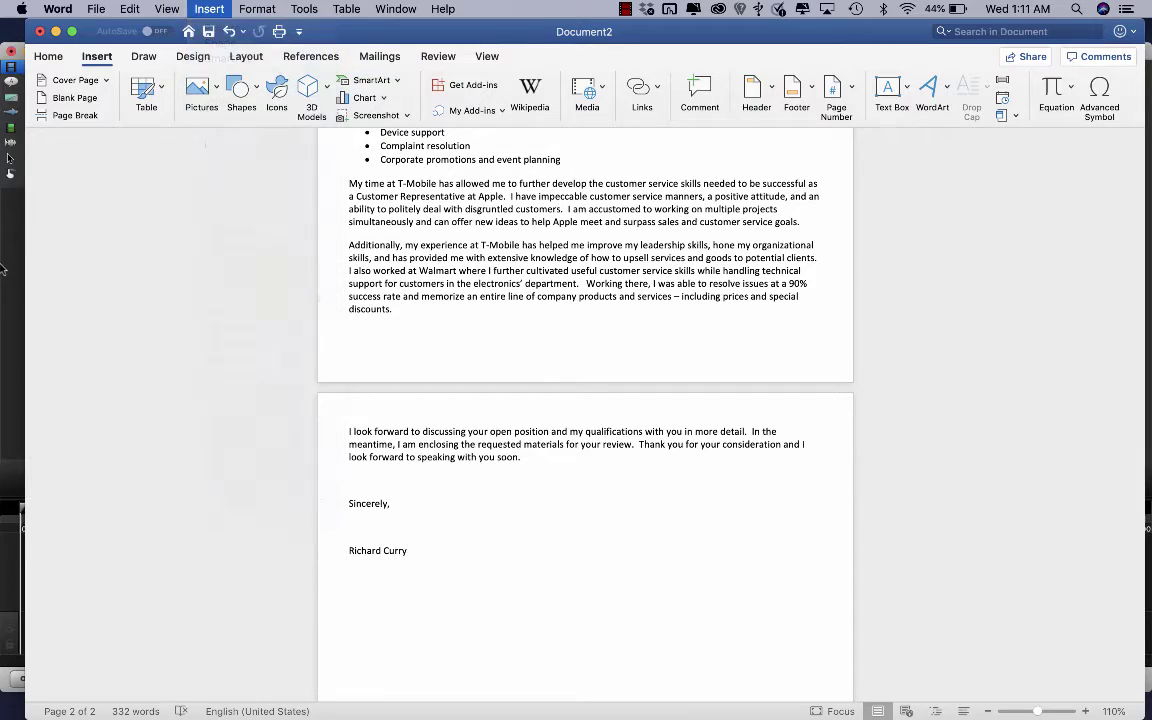
{"action": "left_click", "coordinate": [71, 31]}
{"action": "mouse_move", "coordinate": [697, 5]}
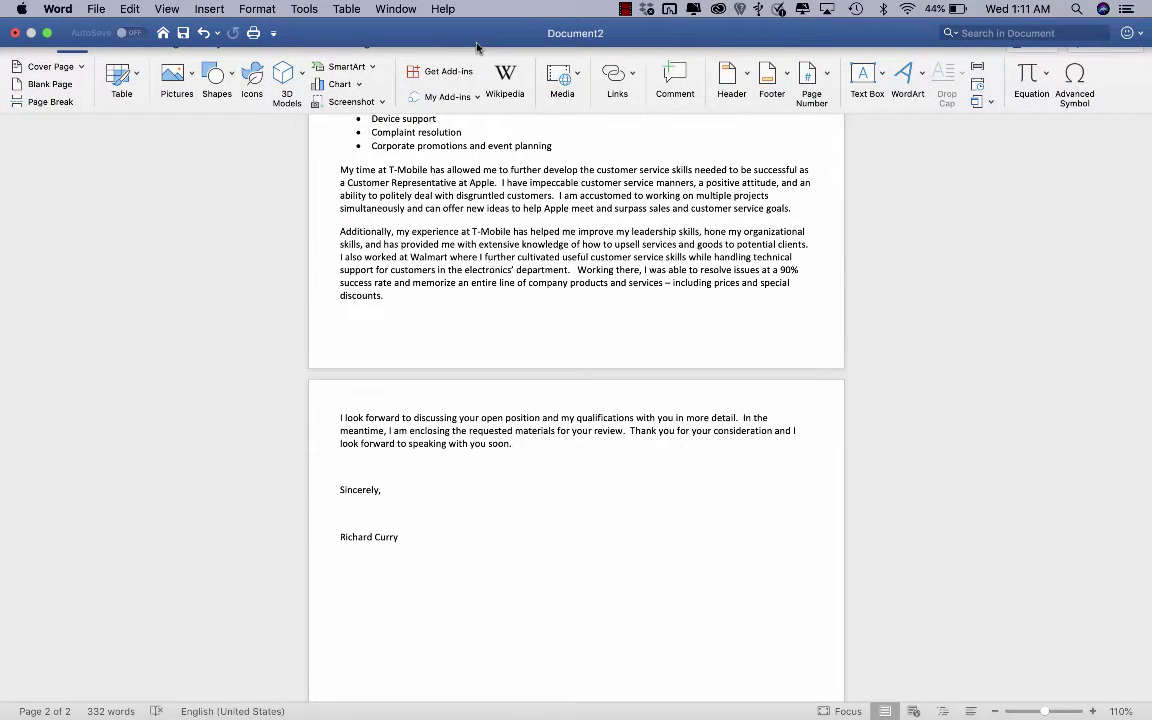
{"action": "left_click", "coordinate": [46, 33]}
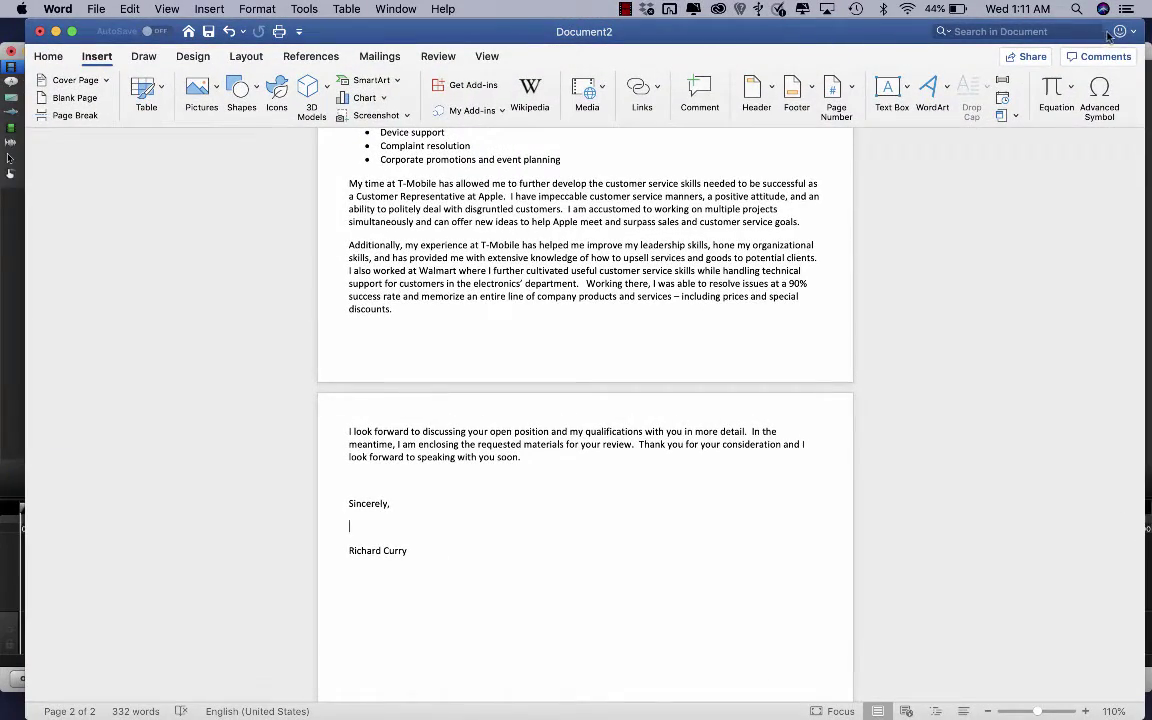
{"action": "scroll", "coordinate": [1097, 38], "scroll_direction": "right", "scroll_amount": 5}
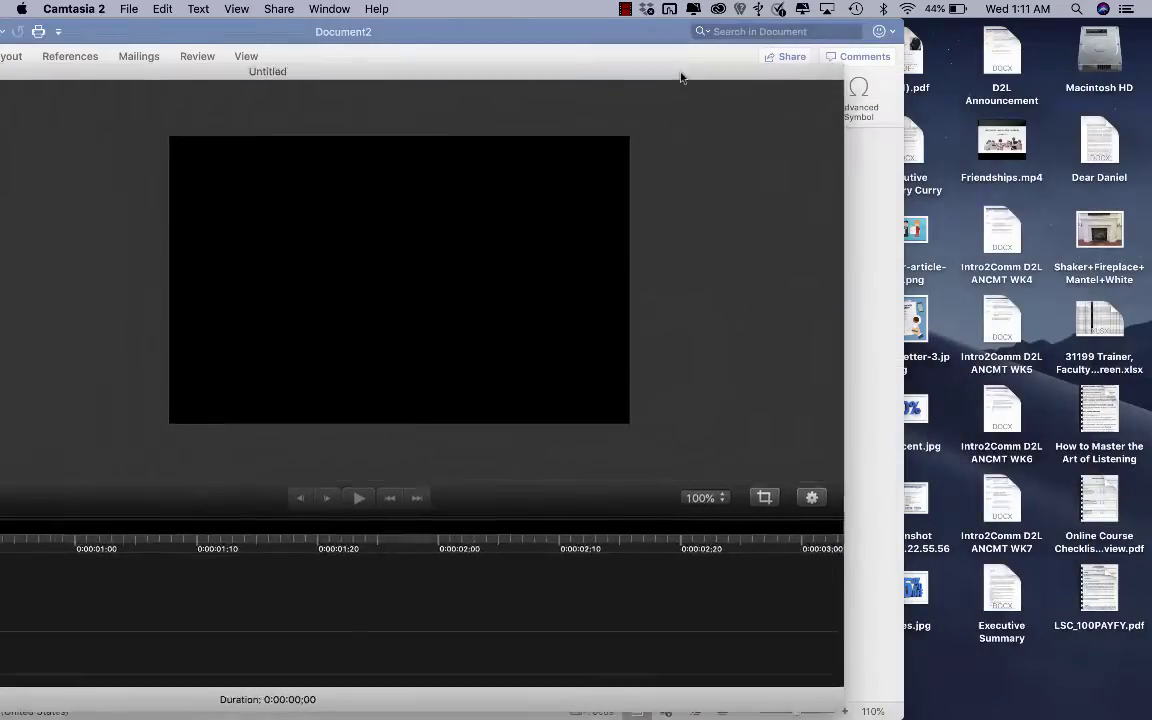
Step: Minimize Camtasia and move the Word window aside to expose the desktop files
{"action": "left_click_drag", "start_coordinate": [294, 76], "coordinate": [489, 78]}
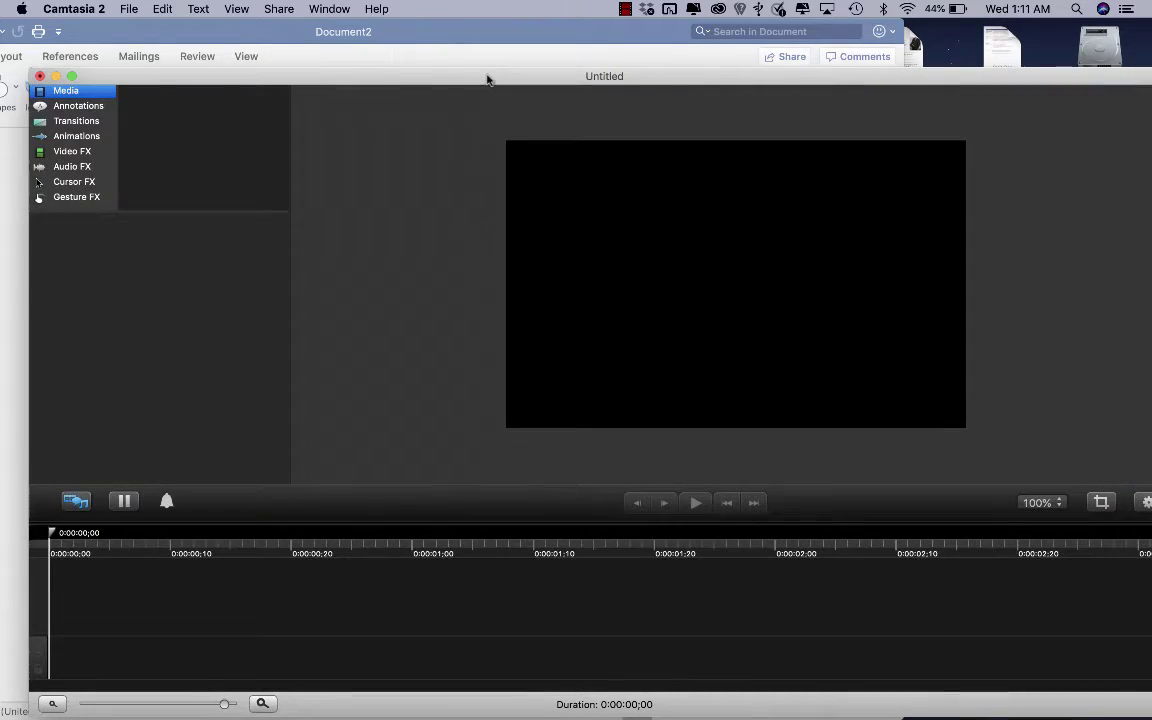
{"action": "left_click", "coordinate": [56, 76]}
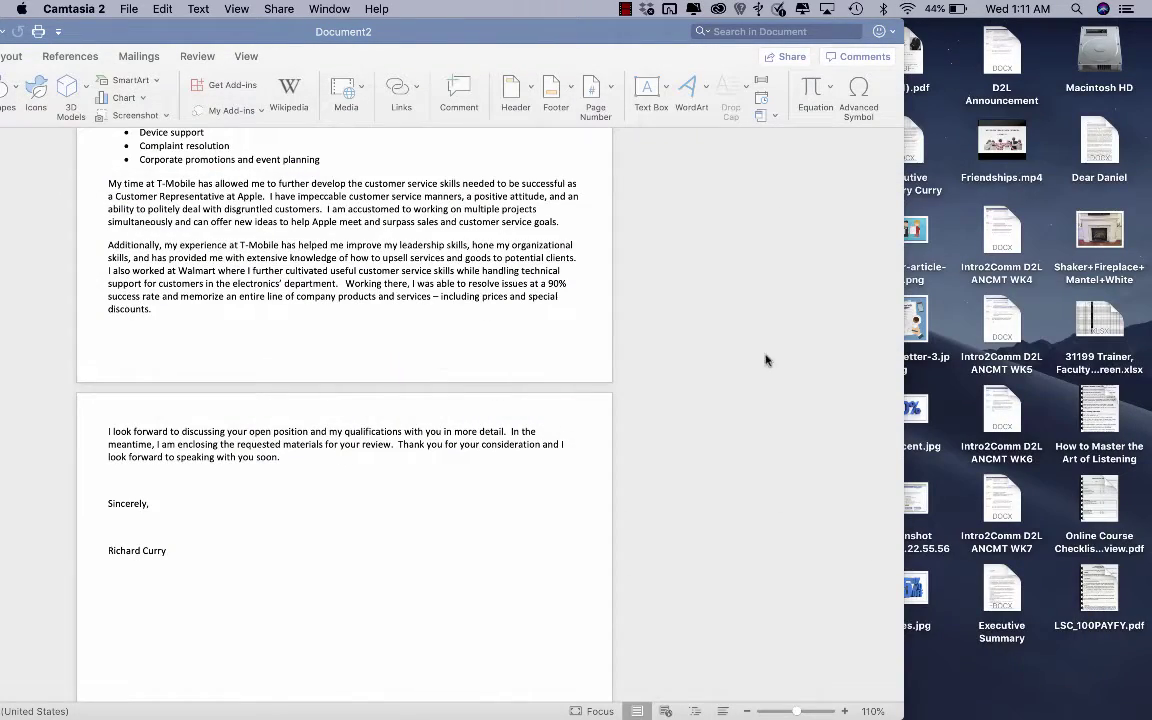
{"action": "left_click_drag", "start_coordinate": [641, 41], "coordinate": [513, 44]}
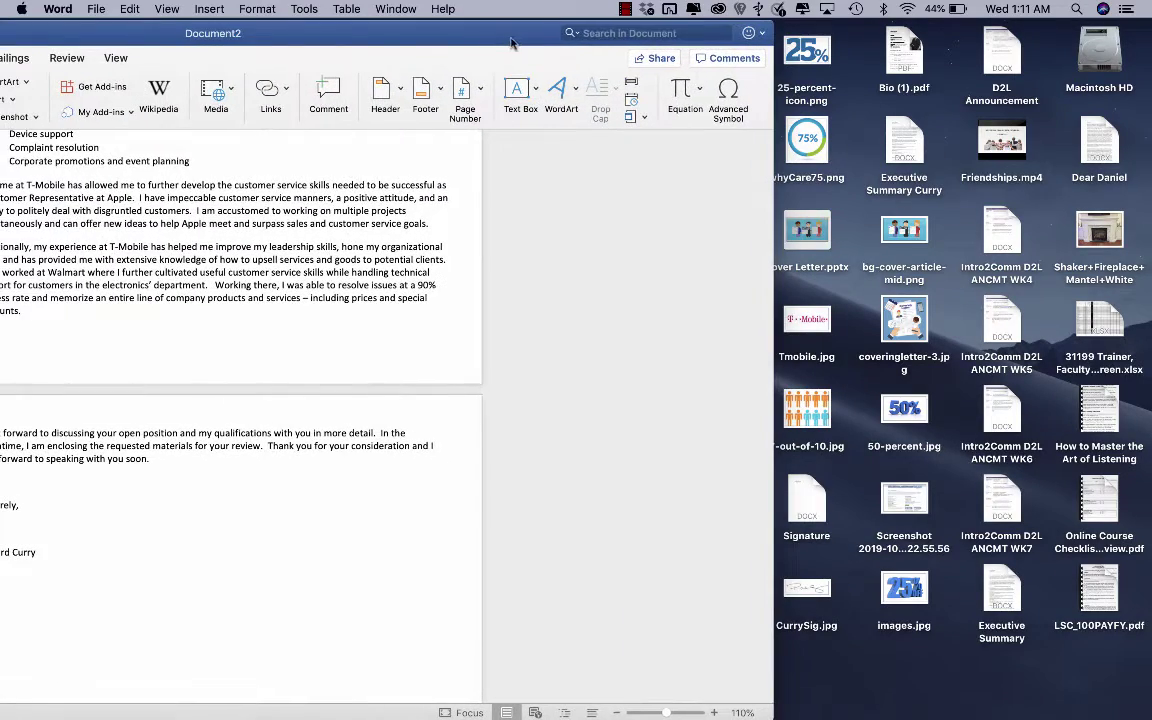
Step: Drag CurrySig.jpg from the desktop below 'Sincerely,' and return Word to full screen
{"action": "left_click", "coordinate": [810, 592]}
{"action": "mouse_move", "coordinate": [810, 592]}
{"action": "left_mouse_down"}
{"action": "mouse_move", "coordinate": [130, 475]}
{"action": "mouse_move", "coordinate": [60, 475]}
{"action": "mouse_move", "coordinate": [40, 470]}
{"action": "mouse_move", "coordinate": [45, 460]}
{"action": "left_mouse_up"}
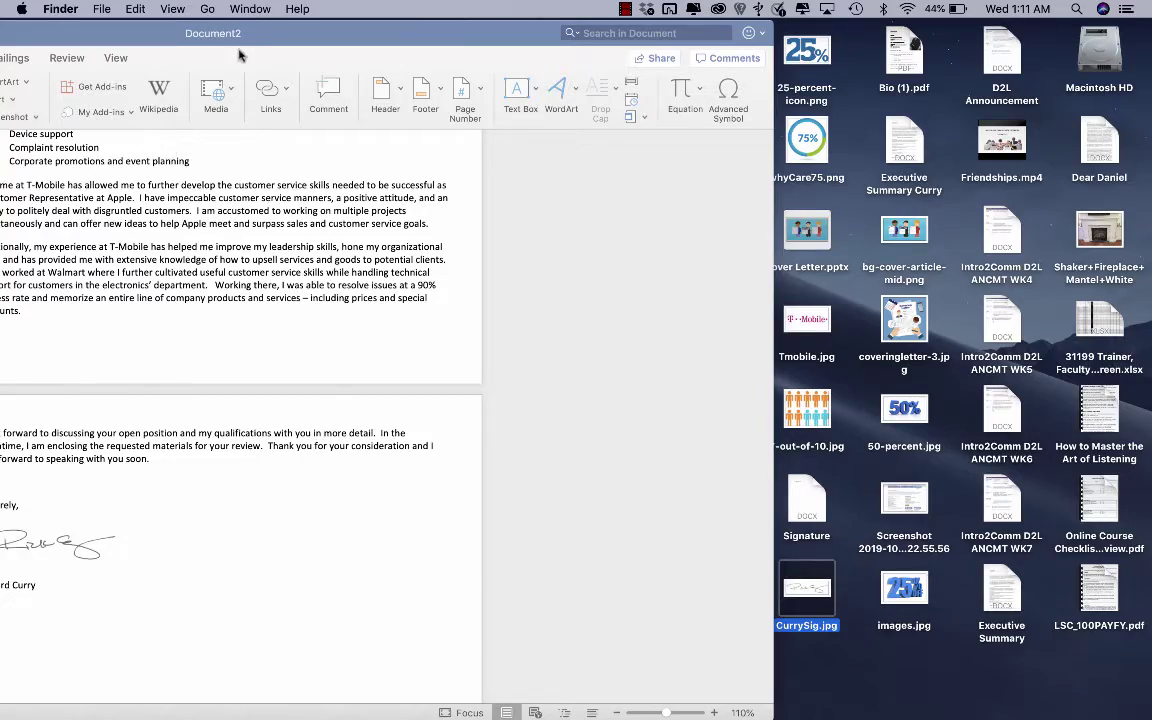
{"action": "left_click_drag", "start_coordinate": [220, 35], "coordinate": [561, 52]}
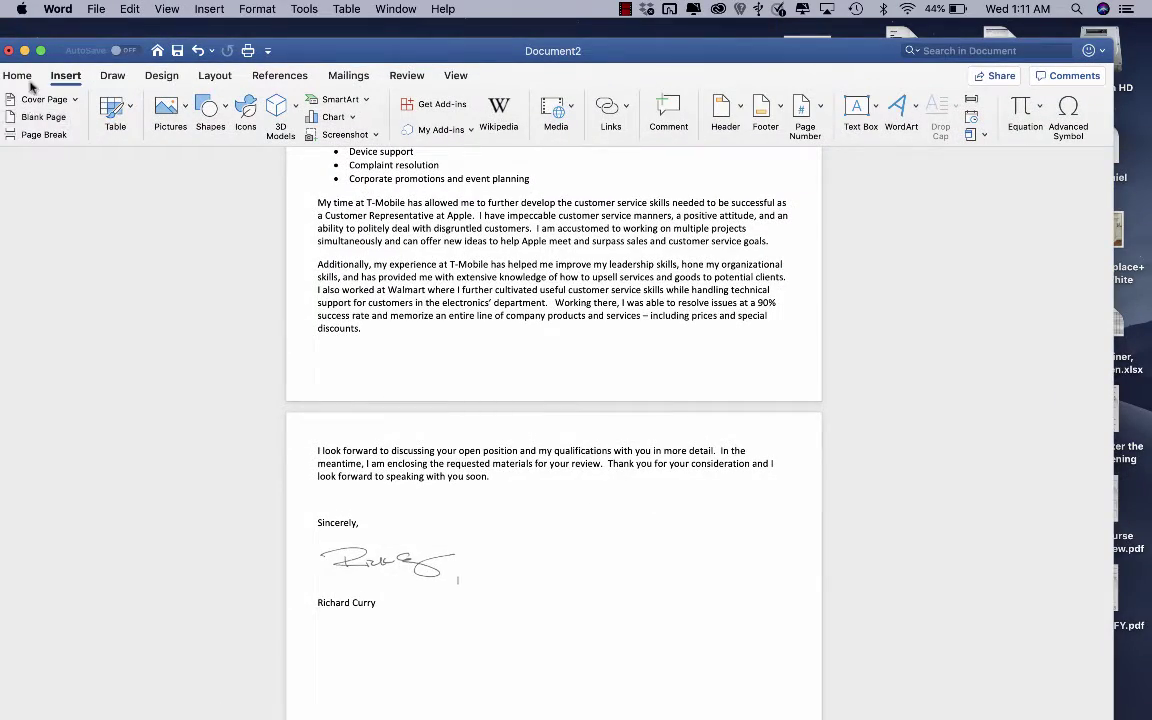
{"action": "left_click", "coordinate": [40, 50]}
Step: Shrink the signature image to about 1.83 inches wide and keep the name on its own line
{"action": "left_click", "coordinate": [434, 527]}
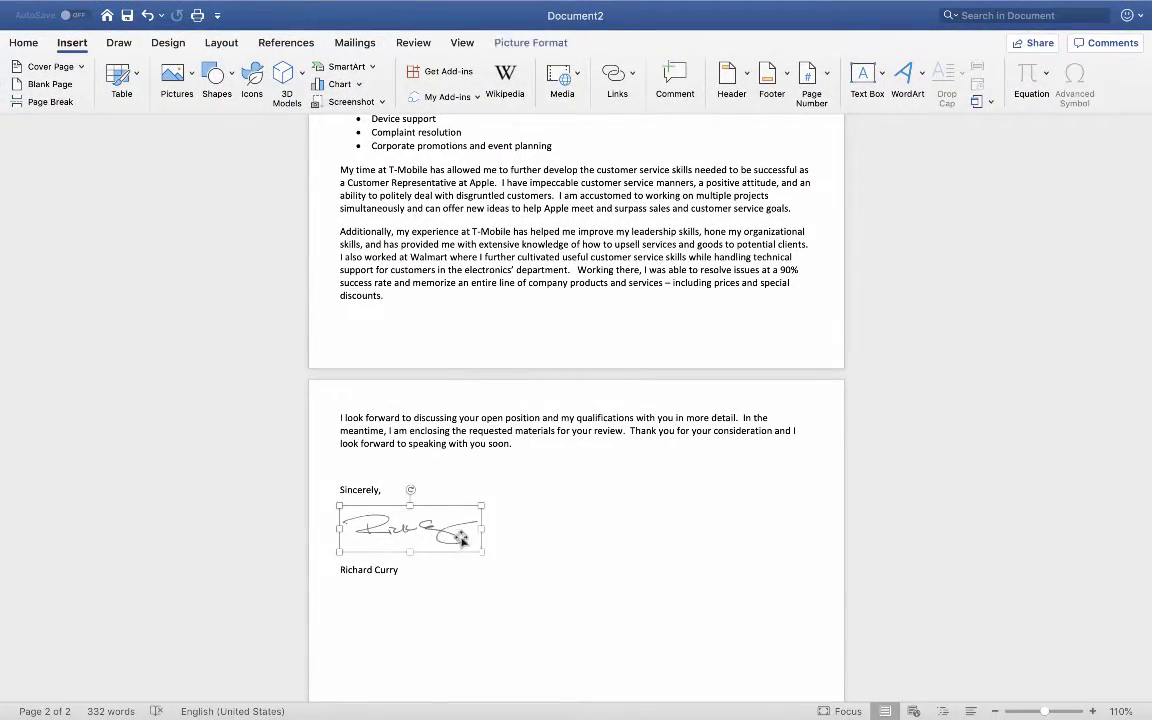
{"action": "mouse_move", "coordinate": [482, 555]}
{"action": "left_mouse_down"}
{"action": "mouse_move", "coordinate": [466, 537]}
{"action": "mouse_move", "coordinate": [437, 546]}
{"action": "mouse_move", "coordinate": [436, 536]}
{"action": "left_mouse_up"}
{"action": "left_click", "coordinate": [470, 581]}
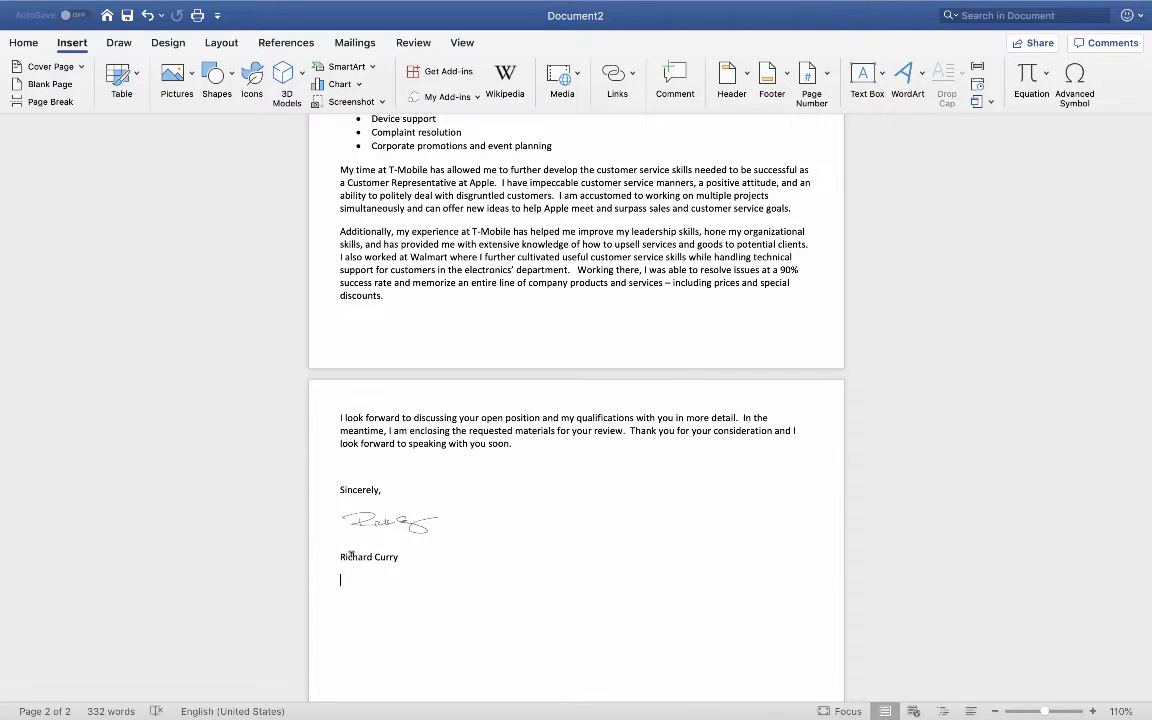
{"action": "key", "text": "Up"}
{"action": "key", "text": "BackSpace"}
{"action": "key", "text": "Return"}
Step: Set 0 pt spacing after for the signature image and typed name
{"action": "left_click_drag", "start_coordinate": [427, 553], "coordinate": [365, 509]}
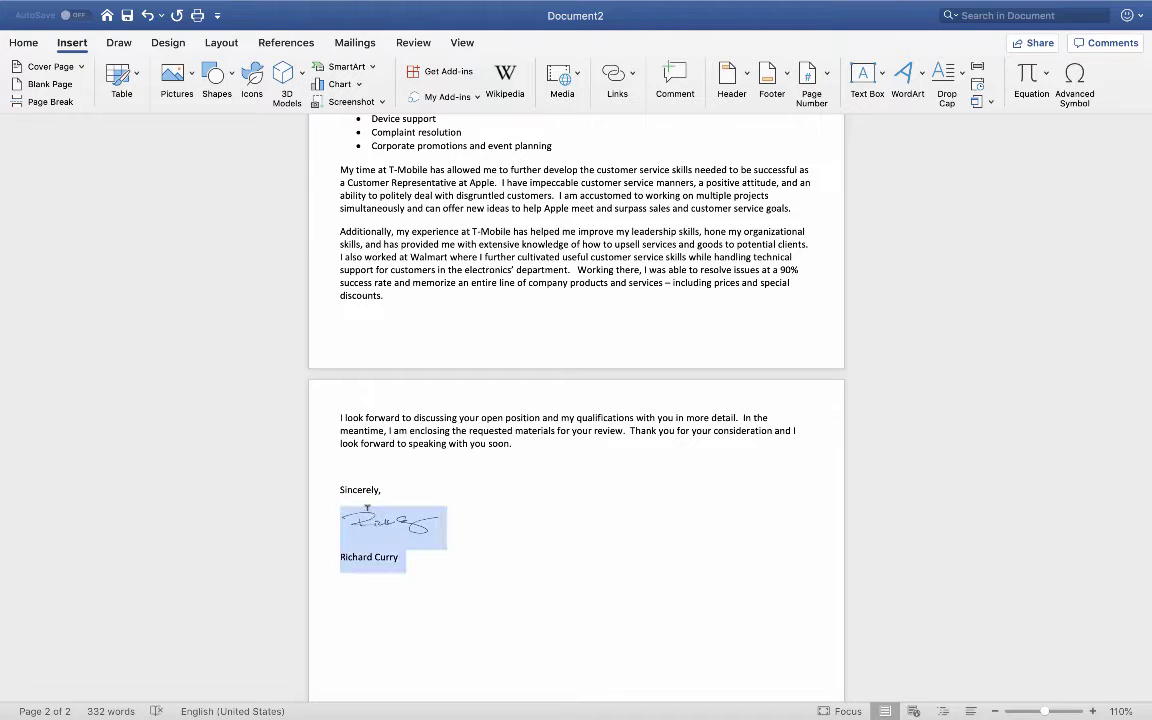
{"action": "left_click", "coordinate": [38, 42]}
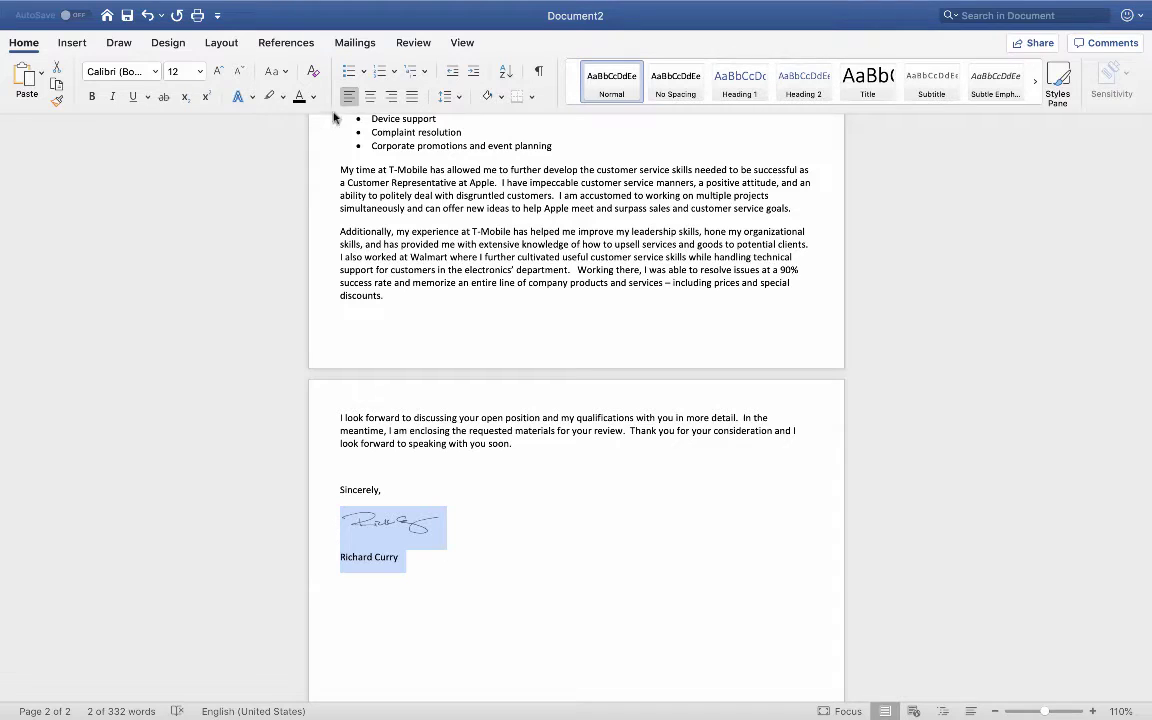
{"action": "left_click", "coordinate": [459, 98]}
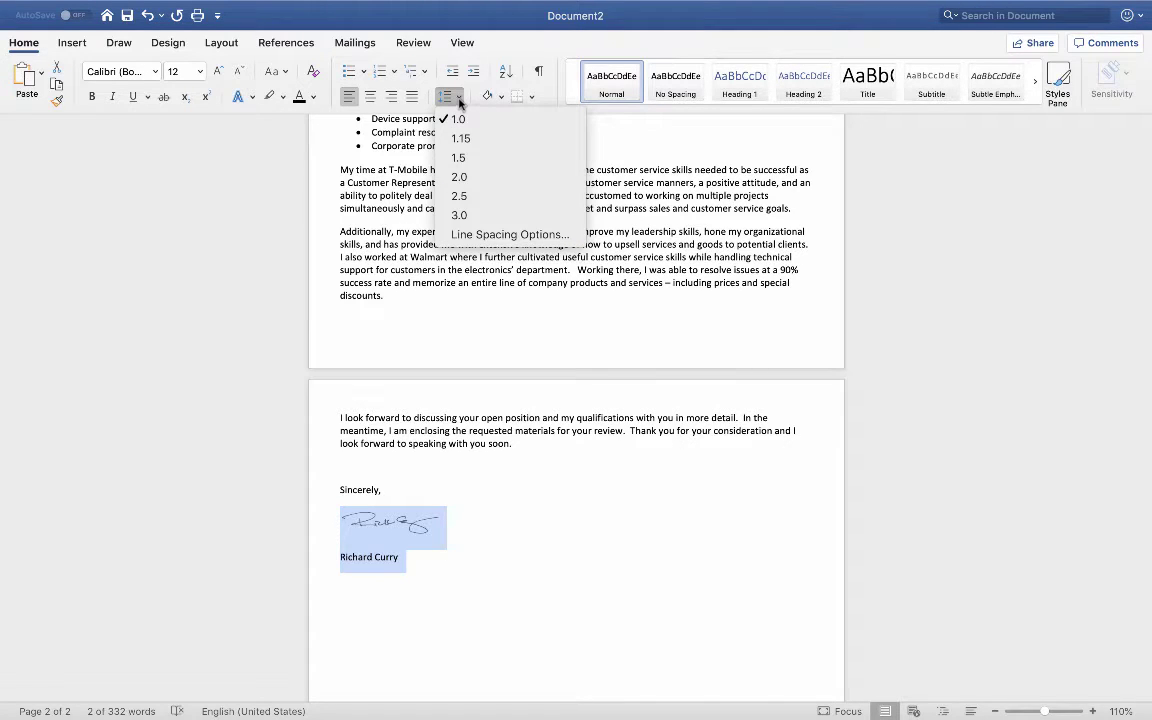
{"action": "left_click", "coordinate": [481, 235]}
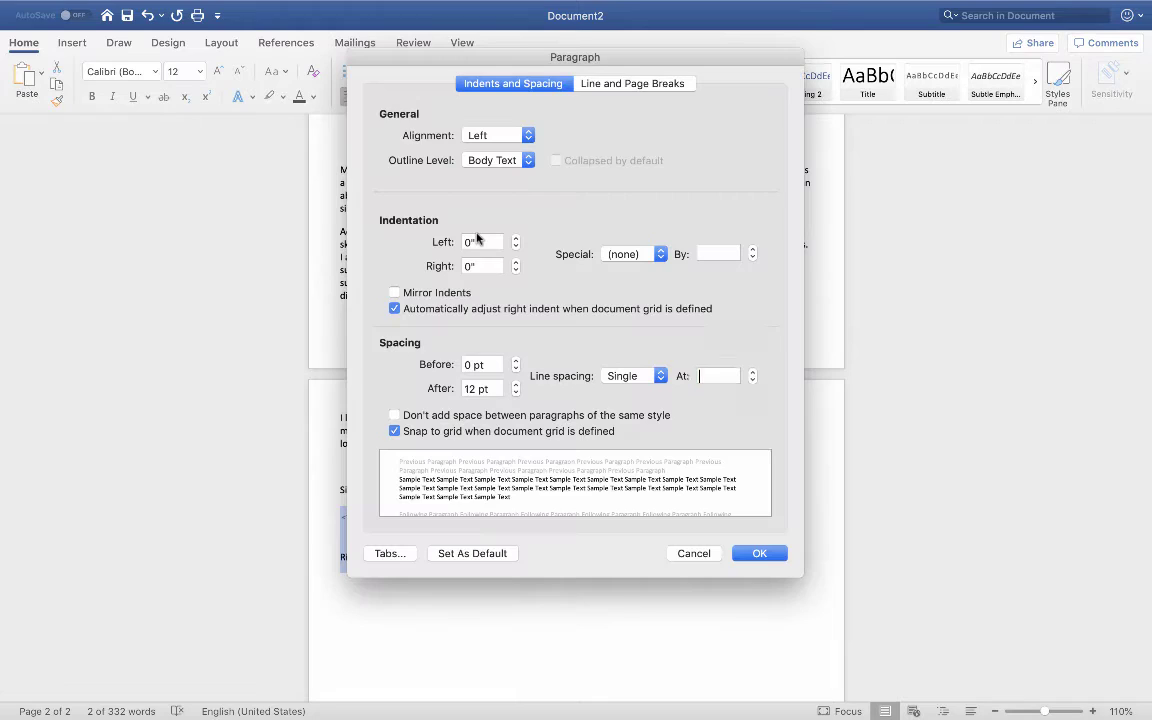
{"action": "left_click", "coordinate": [516, 392]}
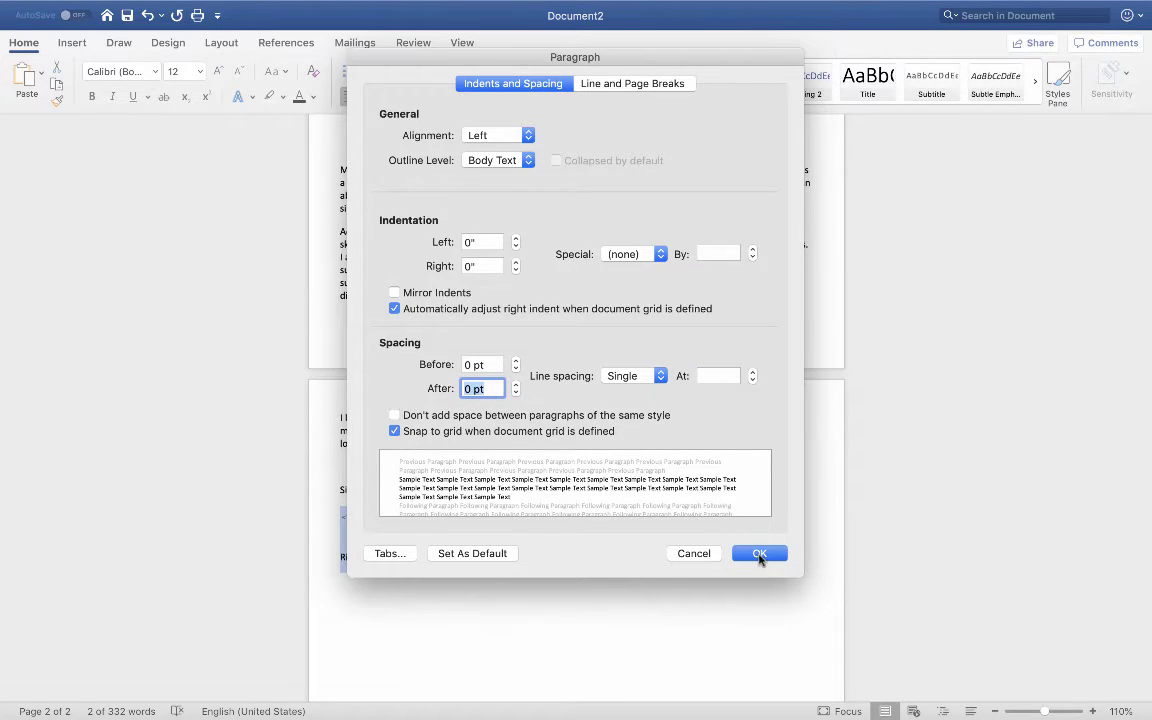
{"action": "left_click", "coordinate": [759, 553]}
{"action": "left_click", "coordinate": [710, 612]}
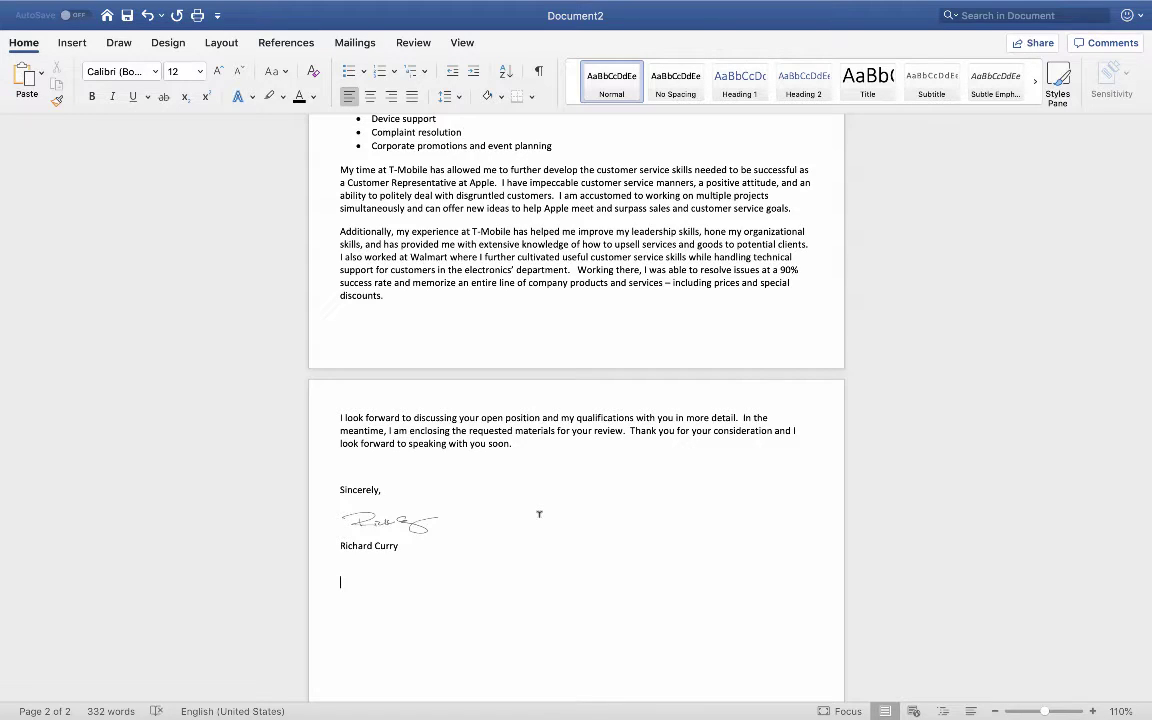
Step: Apply the Normal one-inch margin preset to the letter
{"action": "scroll", "coordinate": [539, 514], "scroll_direction": "up", "scroll_amount": 10}
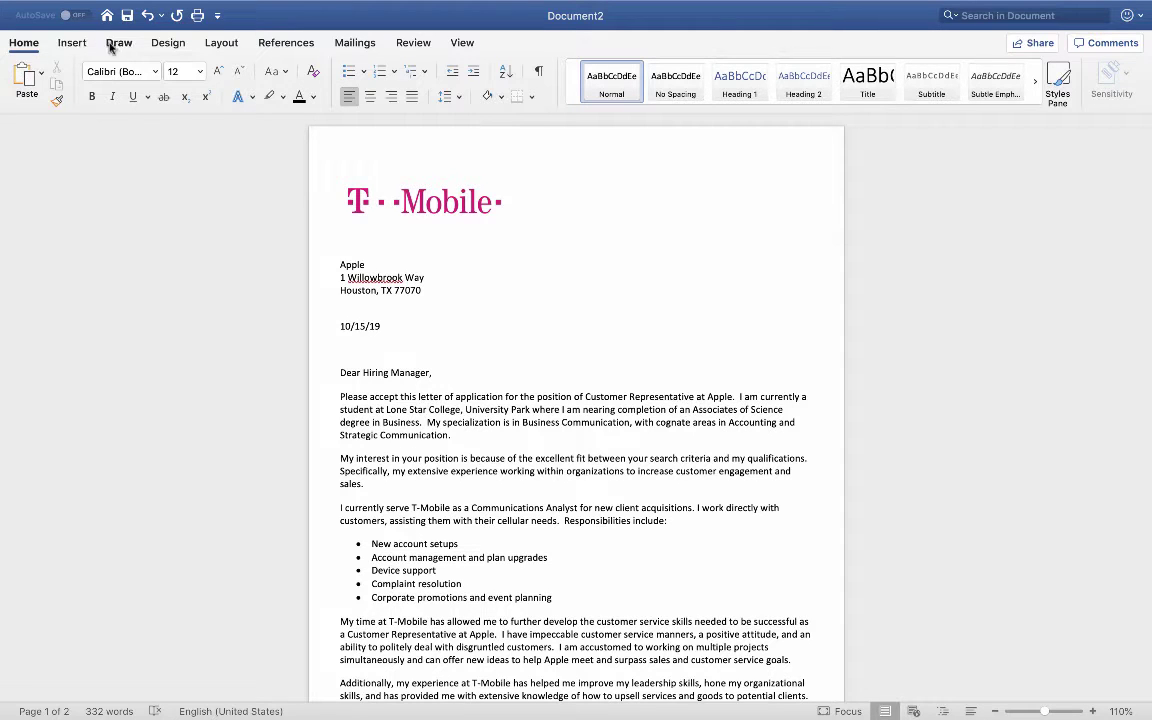
{"action": "left_click", "coordinate": [232, 44]}
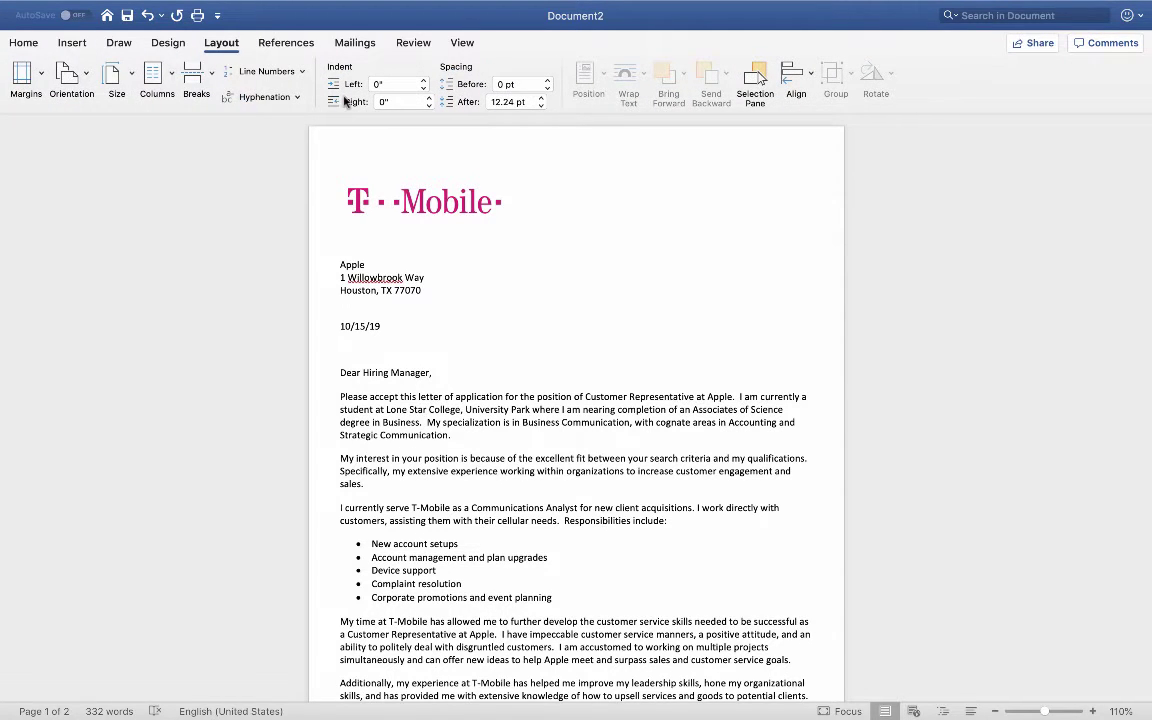
{"action": "left_click", "coordinate": [35, 90]}
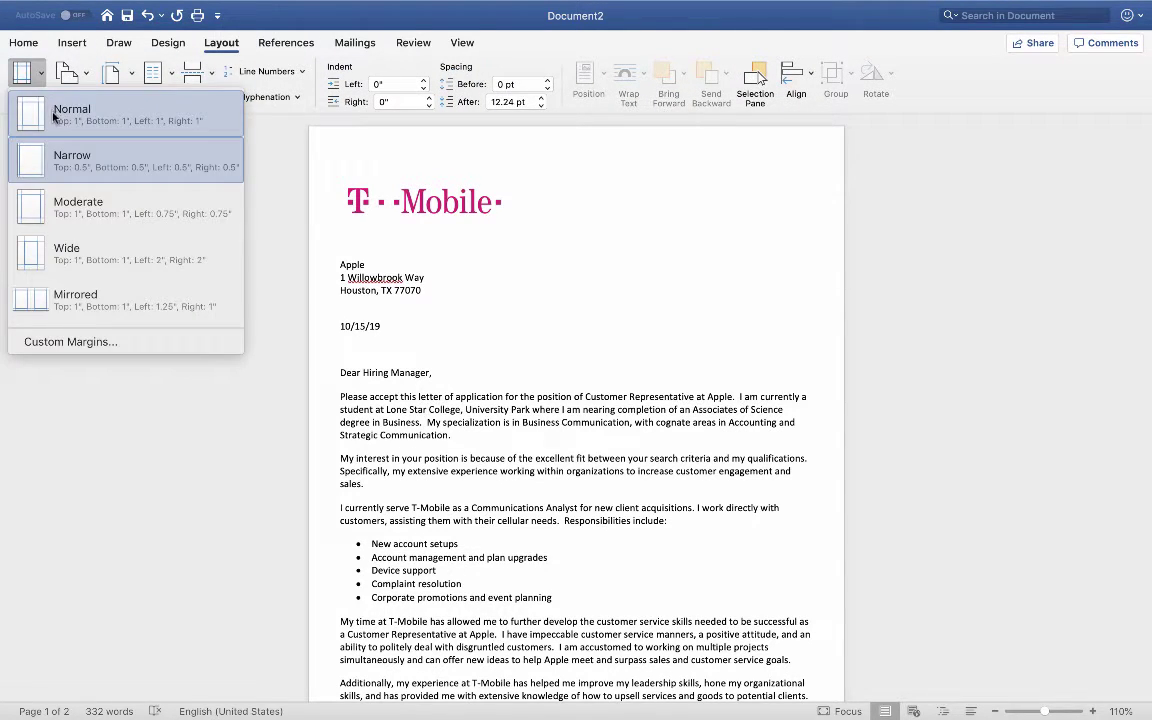
{"action": "left_click", "coordinate": [54, 118]}
Step: Make the T-Mobile logo slightly narrower by dragging its corner handle
{"action": "scroll", "coordinate": [309, 368], "scroll_direction": "up", "scroll_amount": 15}
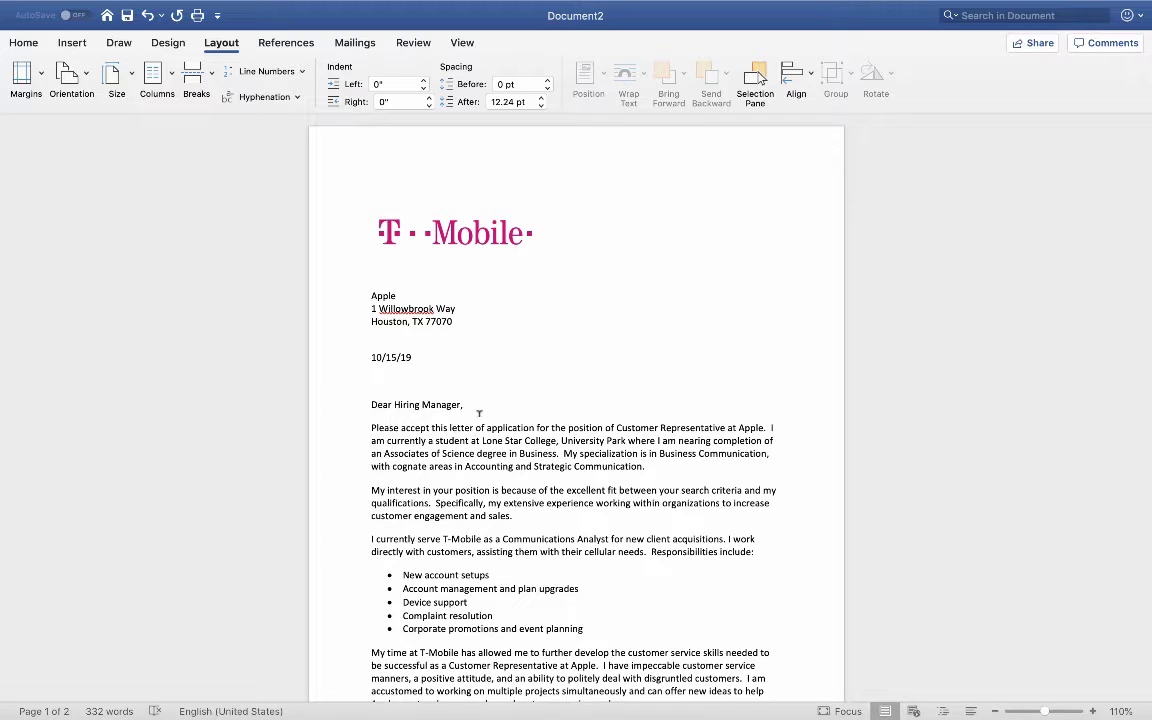
{"action": "left_click", "coordinate": [385, 230]}
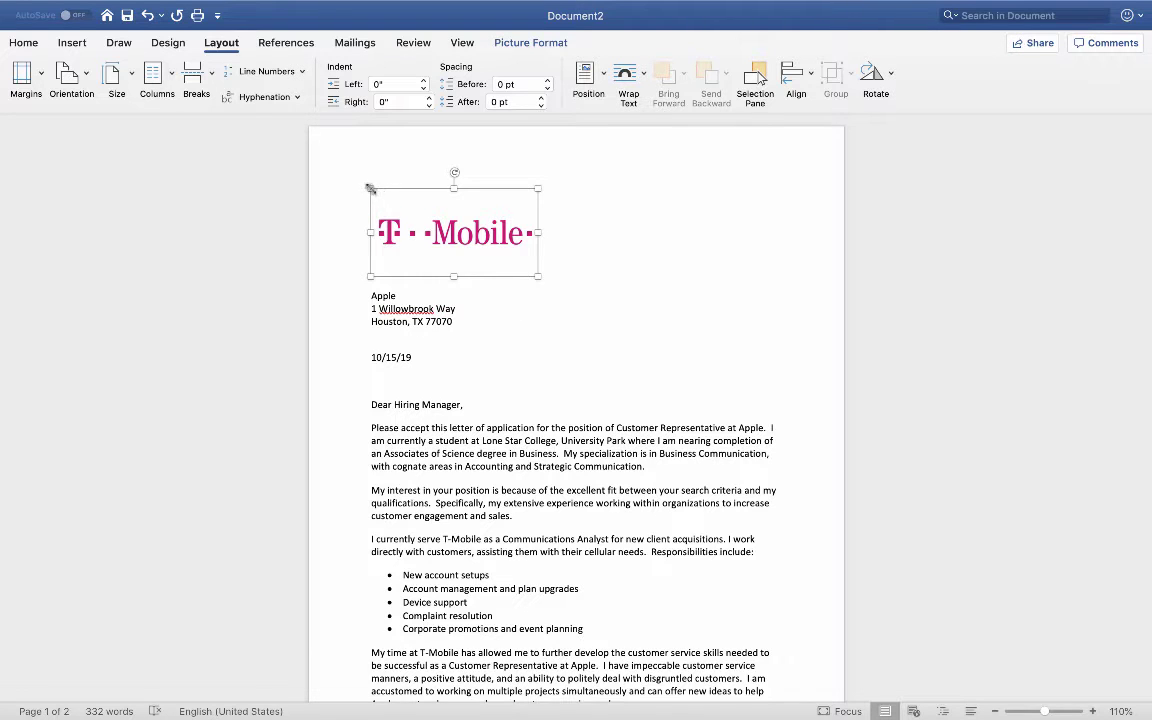
{"action": "mouse_move", "coordinate": [370, 188]}
{"action": "left_mouse_down"}
{"action": "mouse_move", "coordinate": [373, 175]}
{"action": "mouse_move", "coordinate": [374, 206]}
{"action": "mouse_move", "coordinate": [371, 189]}
{"action": "left_mouse_up"}
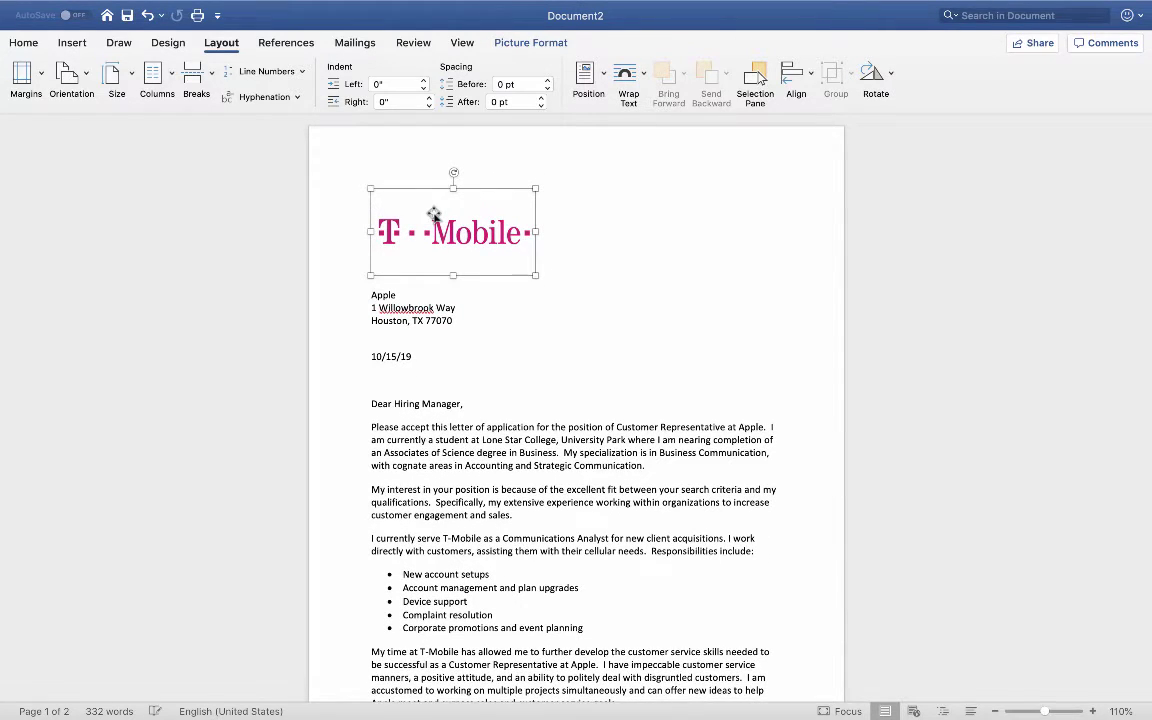
{"action": "left_click", "coordinate": [552, 214]}
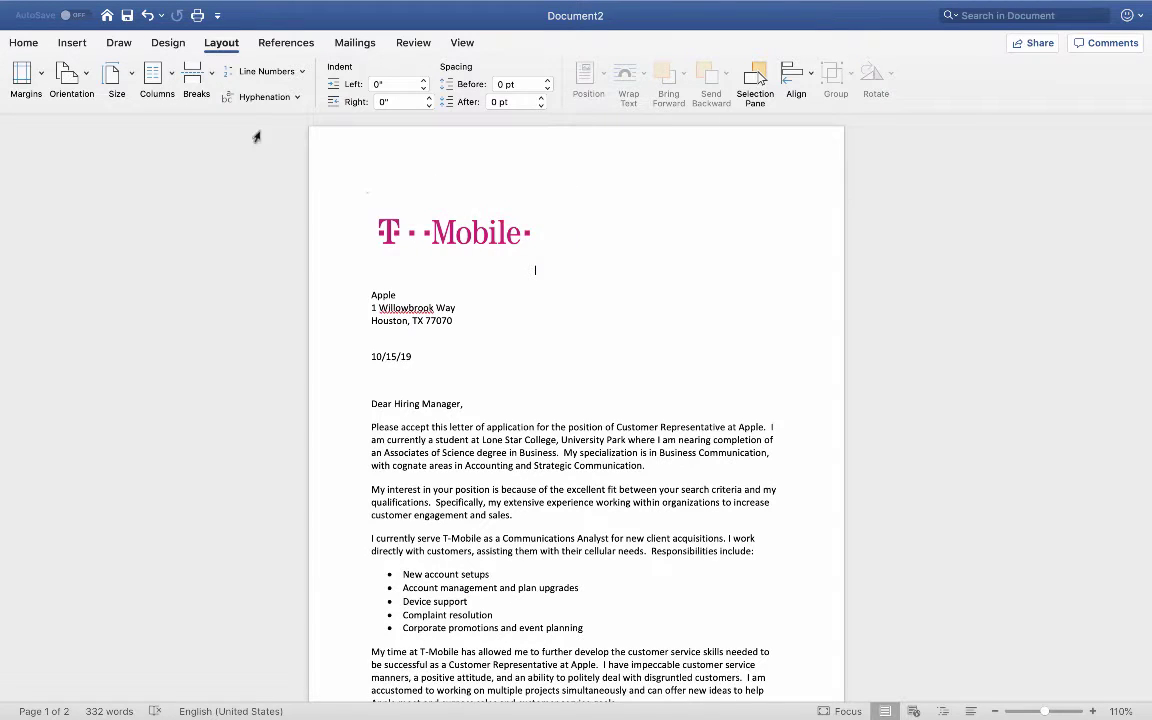
{"action": "left_click", "coordinate": [24, 78]}
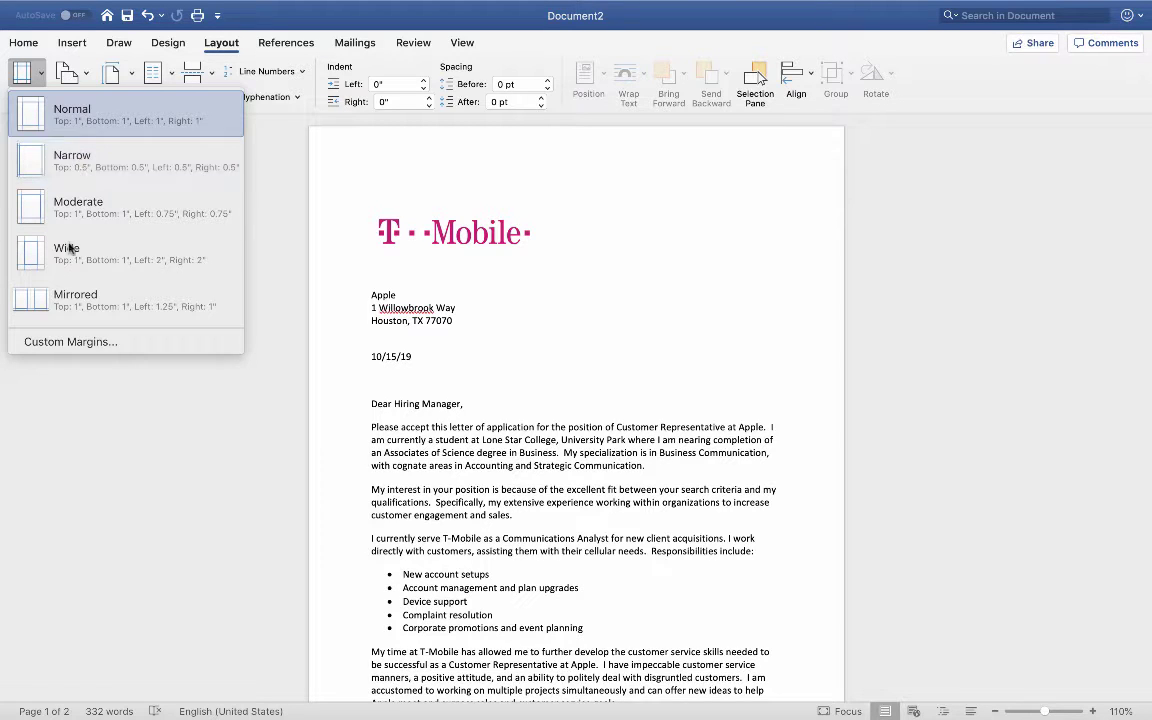
Step: Lower the top margin to 0.5" in Custom Margins
{"action": "left_click", "coordinate": [59, 339]}
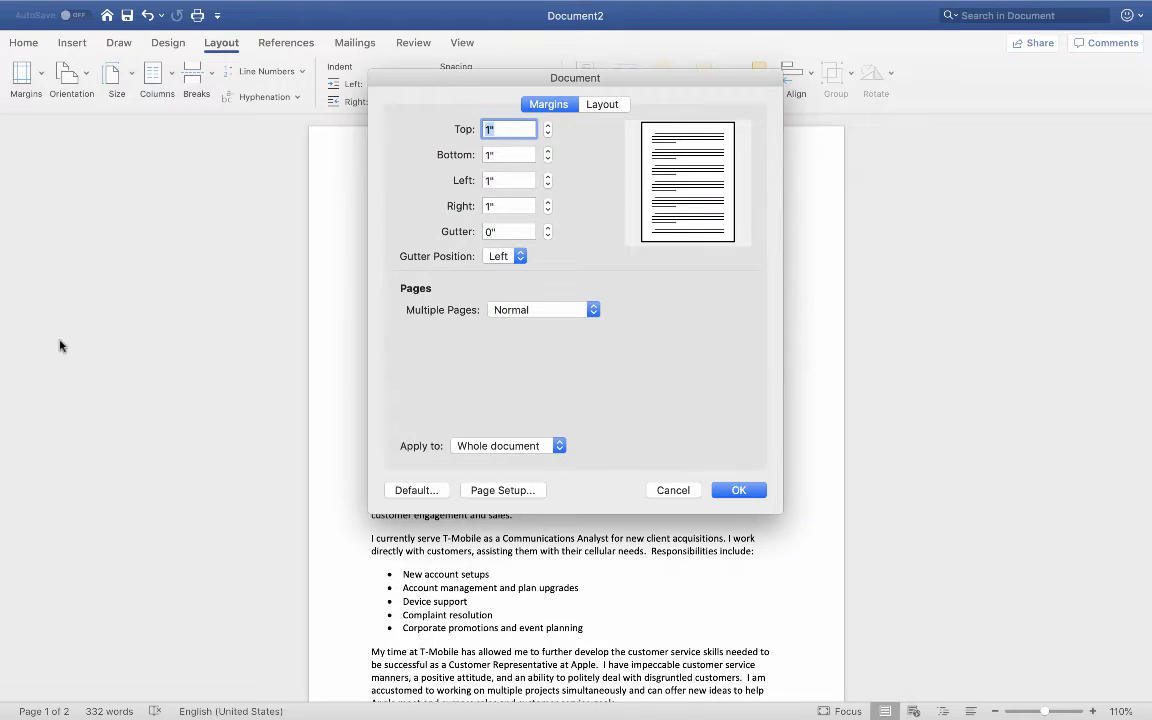
{"action": "left_click", "coordinate": [547, 134]}
{"action": "left_click", "coordinate": [547, 134]}
{"action": "left_click", "coordinate": [547, 134]}
{"action": "left_click", "coordinate": [547, 134]}
{"action": "left_click", "coordinate": [547, 134]}
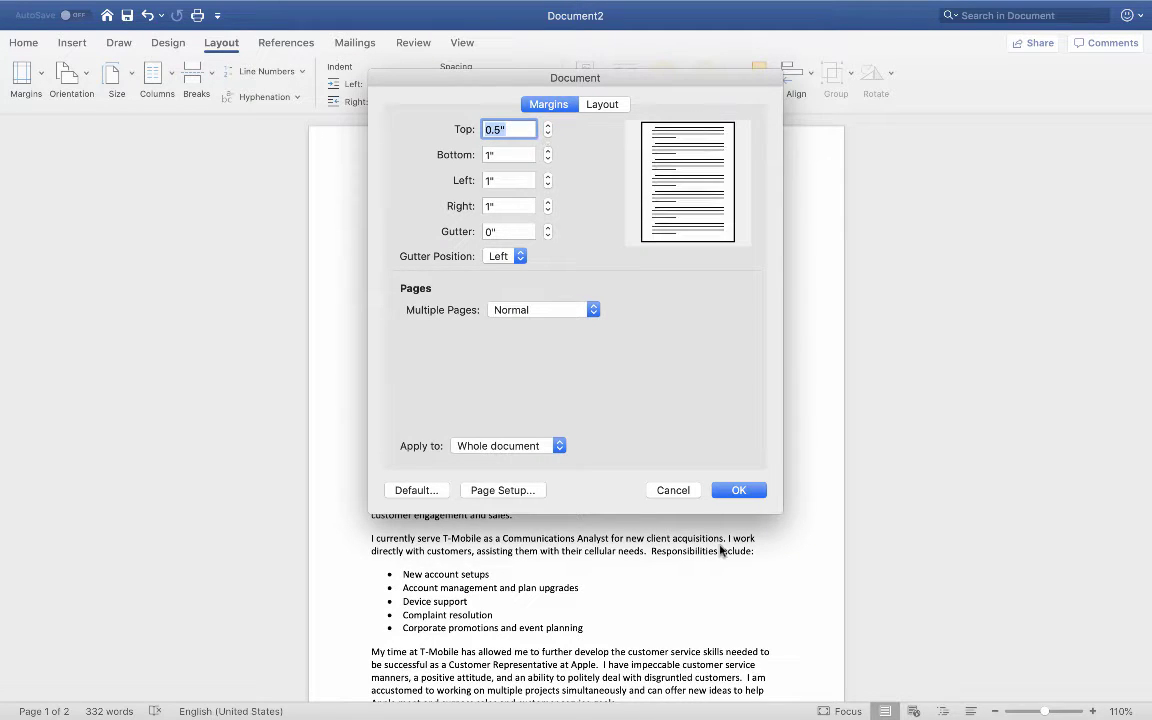
{"action": "left_click", "coordinate": [738, 490]}
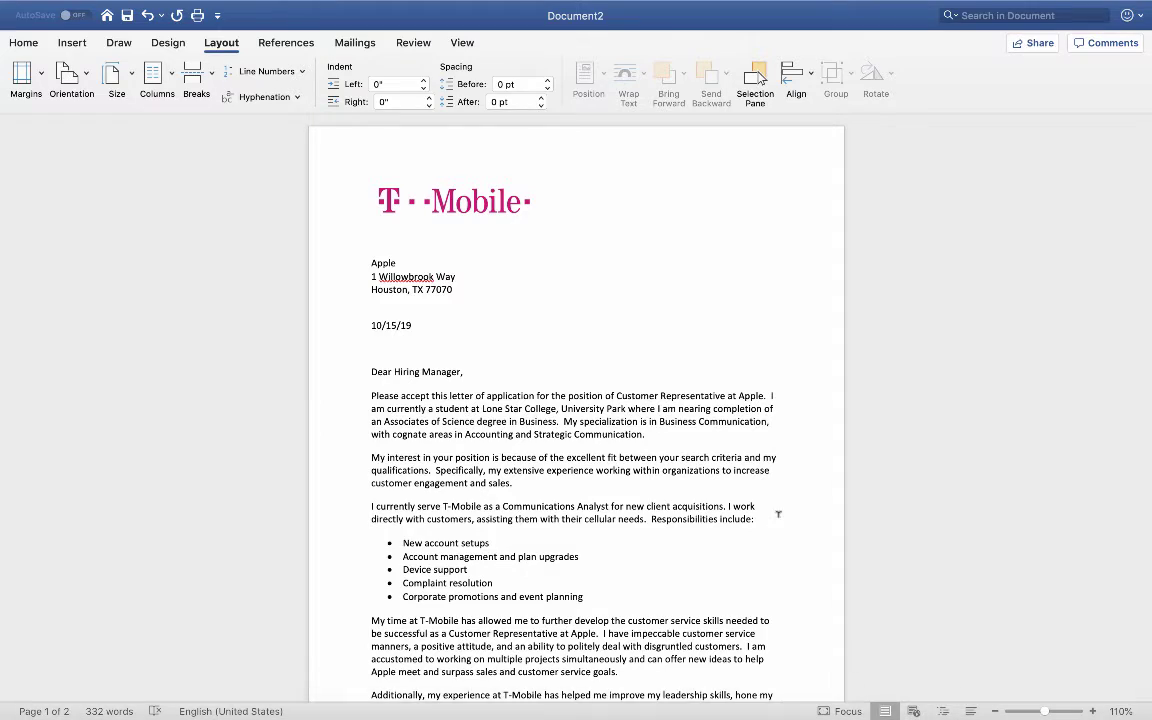
{"action": "scroll", "coordinate": [778, 513], "scroll_direction": "down", "scroll_amount": 3}
{"action": "scroll", "coordinate": [778, 513], "scroll_direction": "down", "scroll_amount": 10}
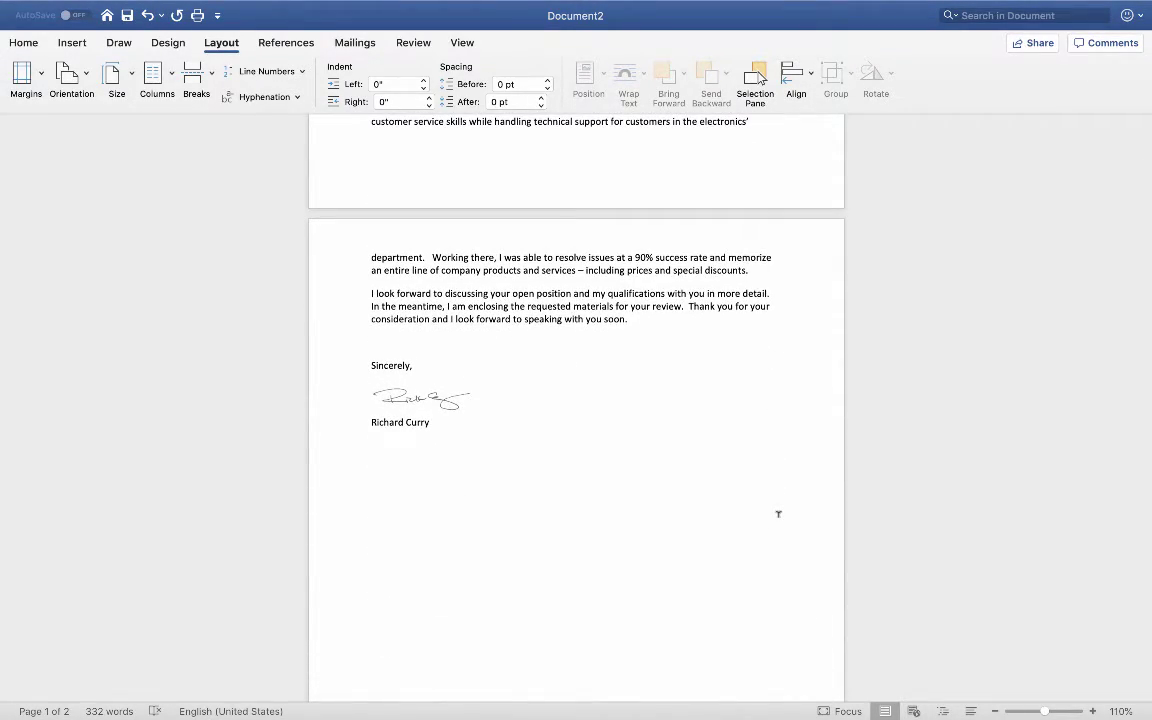
{"action": "scroll", "coordinate": [778, 513], "scroll_direction": "up", "scroll_amount": 12}
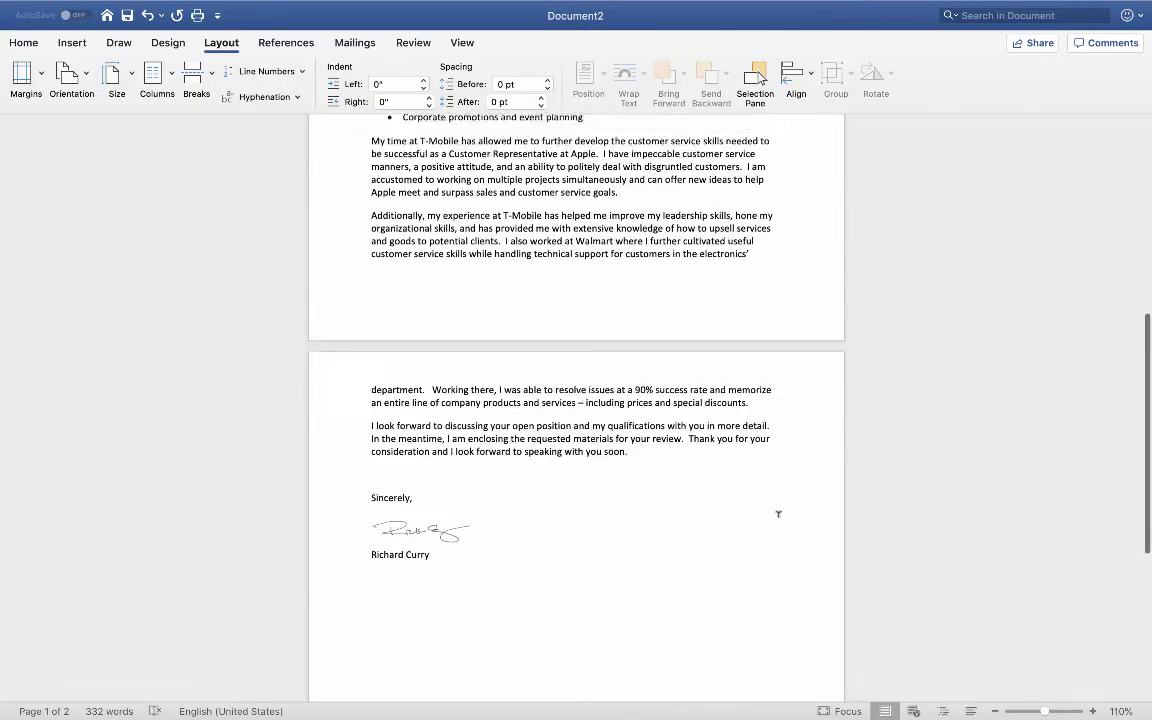
{"action": "scroll", "coordinate": [778, 513], "scroll_direction": "up", "scroll_amount": 2}
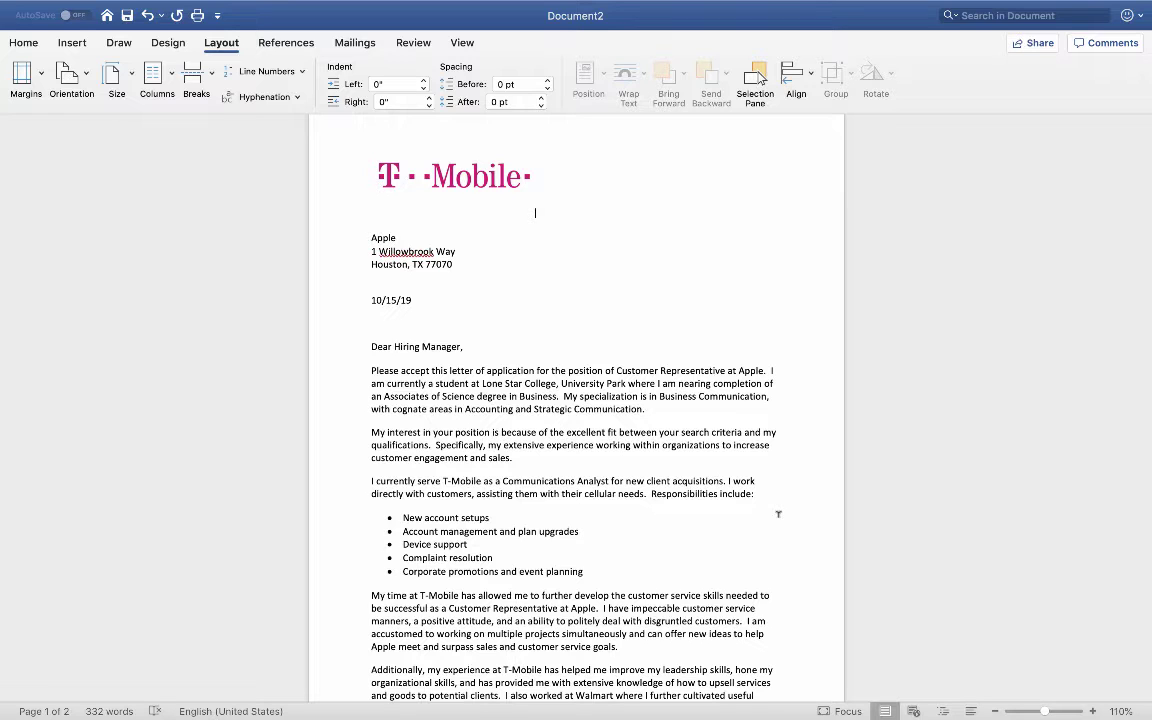
{"action": "scroll", "coordinate": [778, 514], "scroll_direction": "down", "scroll_amount": 2}
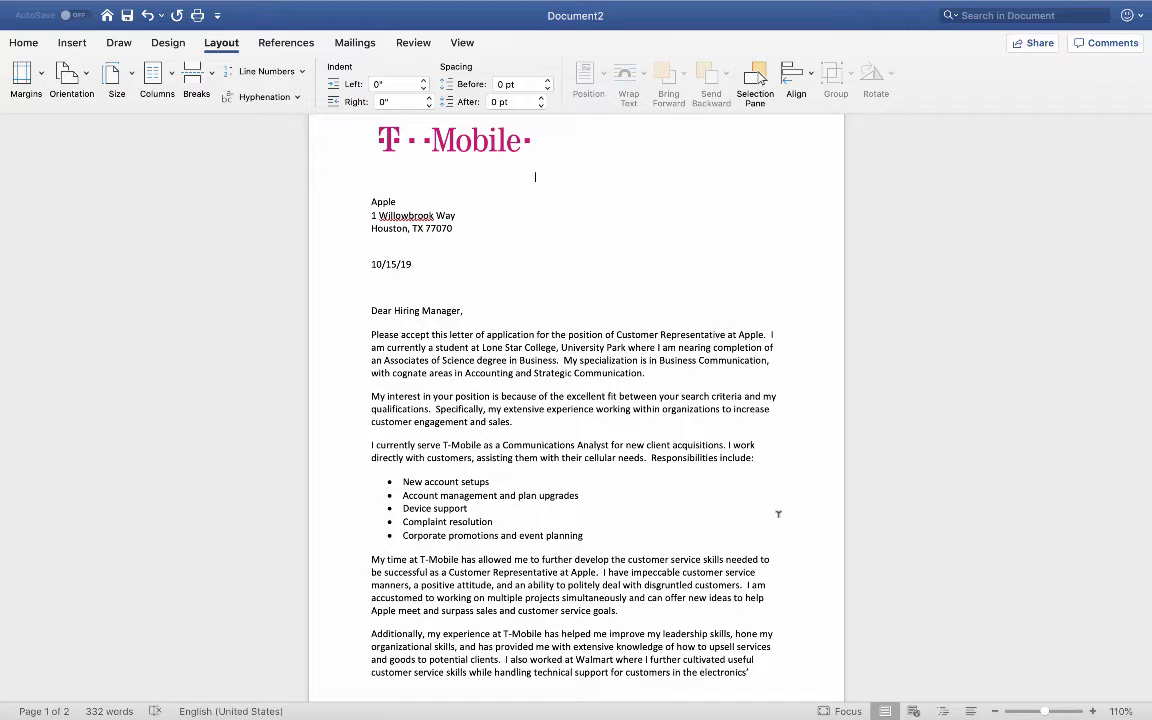
{"action": "scroll", "coordinate": [778, 514], "scroll_direction": "up", "scroll_amount": 3}
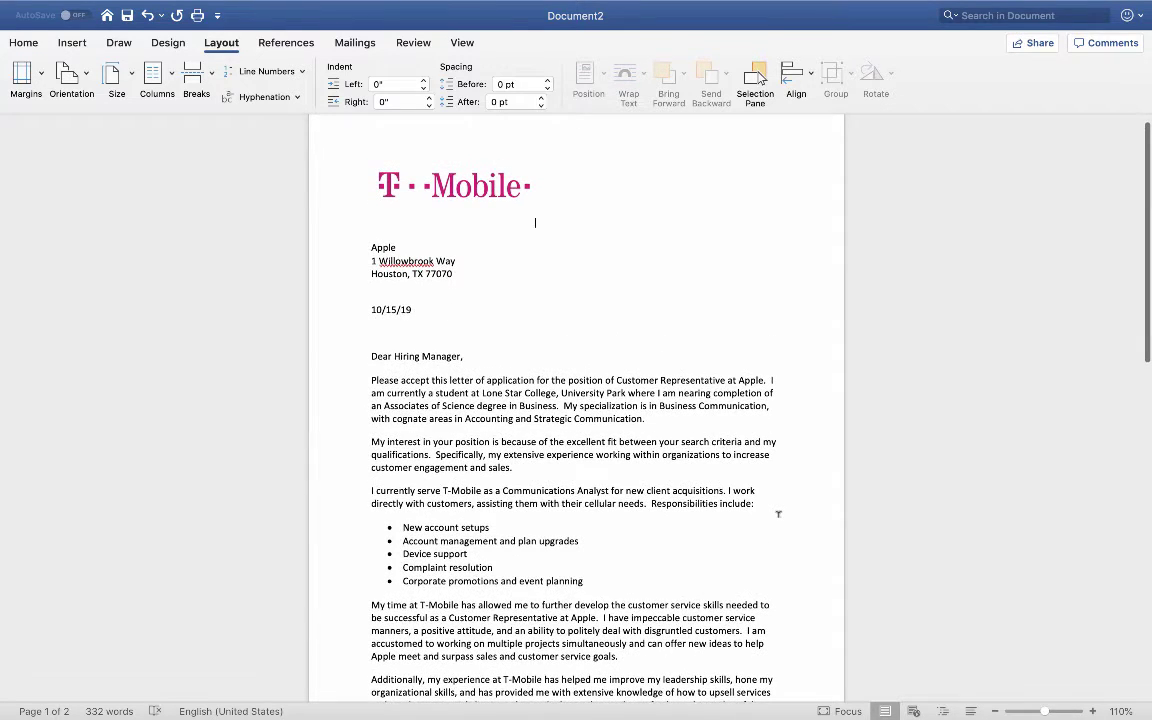
{"action": "scroll", "coordinate": [778, 514], "scroll_direction": "down", "scroll_amount": 5}
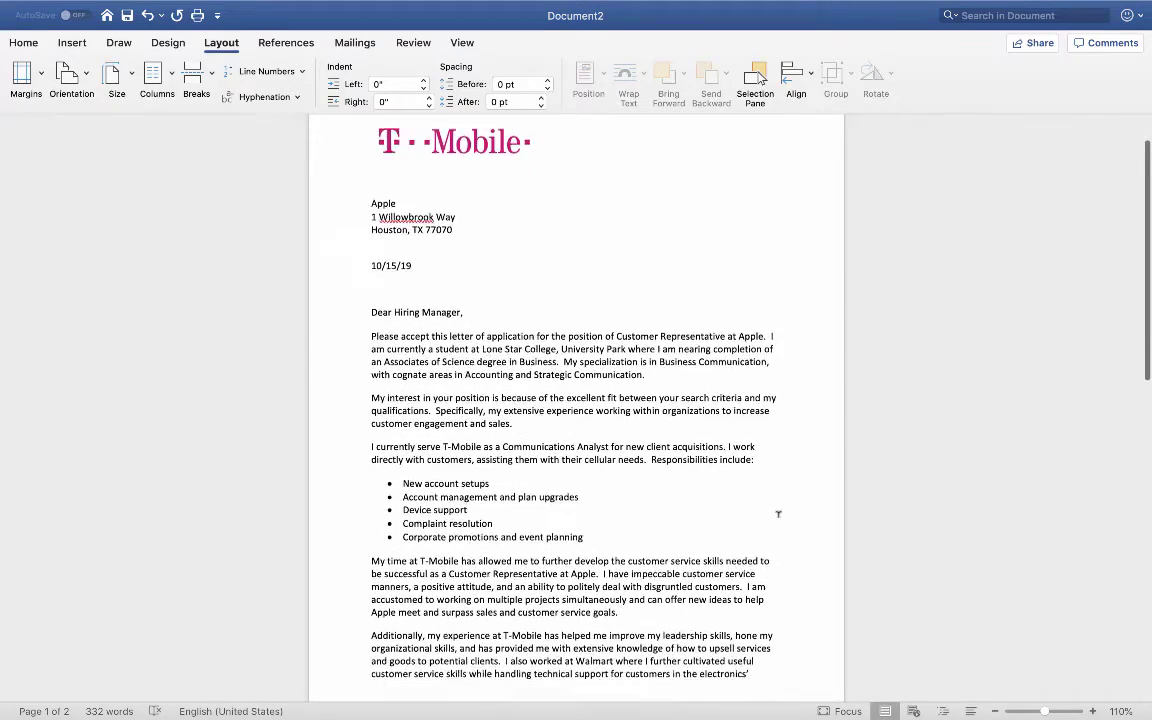
{"action": "scroll", "coordinate": [778, 514], "scroll_direction": "down", "scroll_amount": 3}
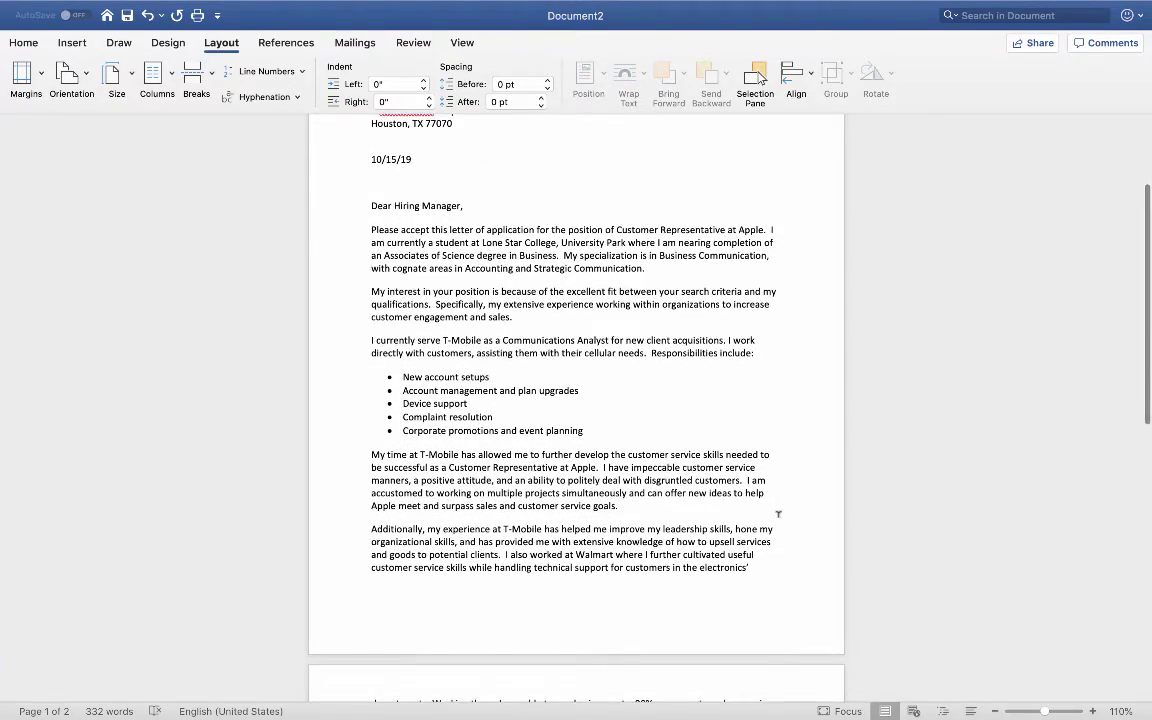
{"action": "scroll", "coordinate": [778, 514], "scroll_direction": "down", "scroll_amount": 2}
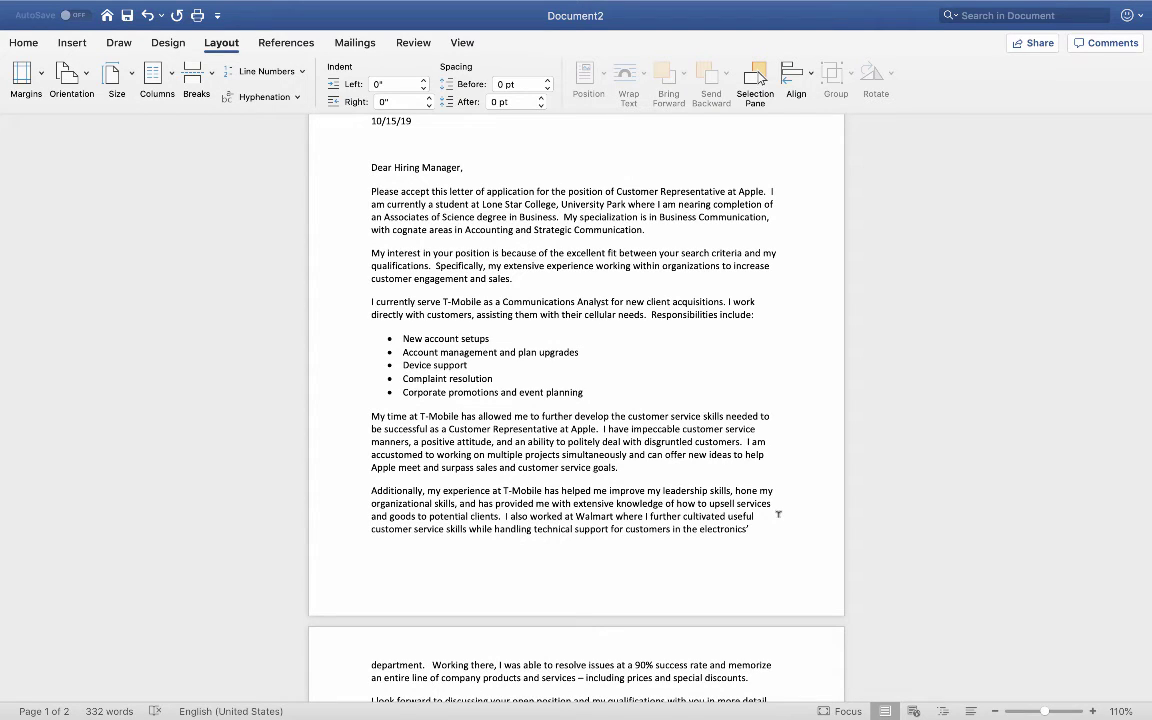
{"action": "scroll", "coordinate": [778, 514], "scroll_direction": "up", "scroll_amount": 5}
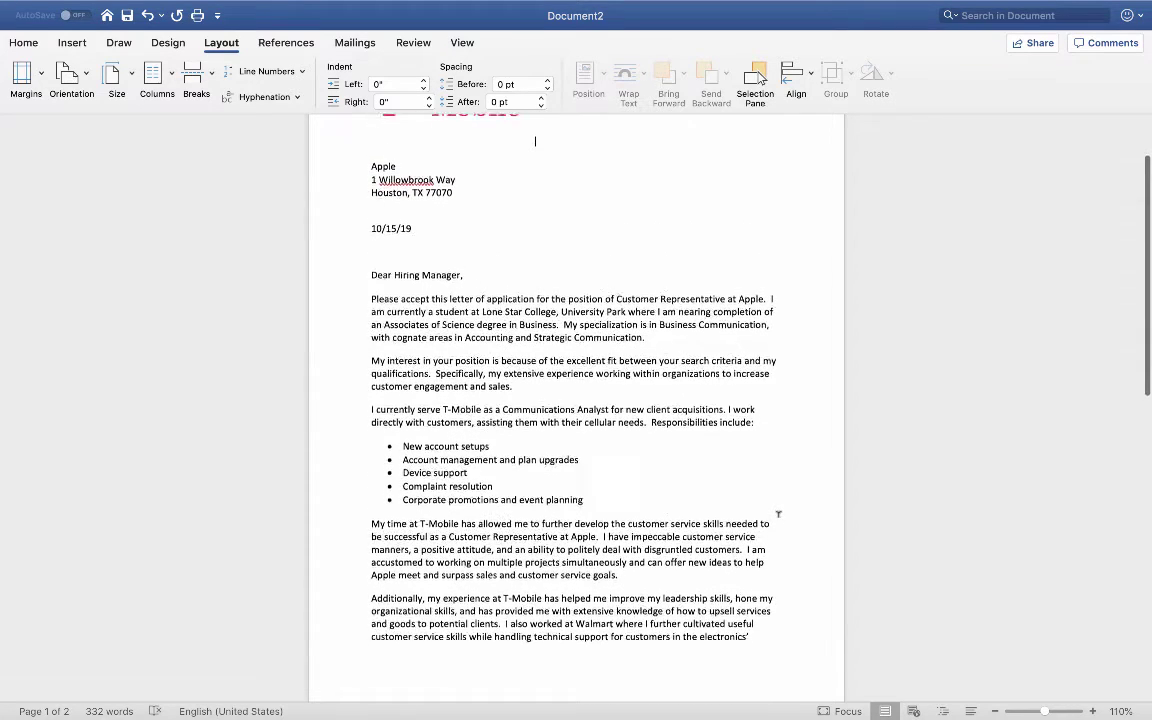